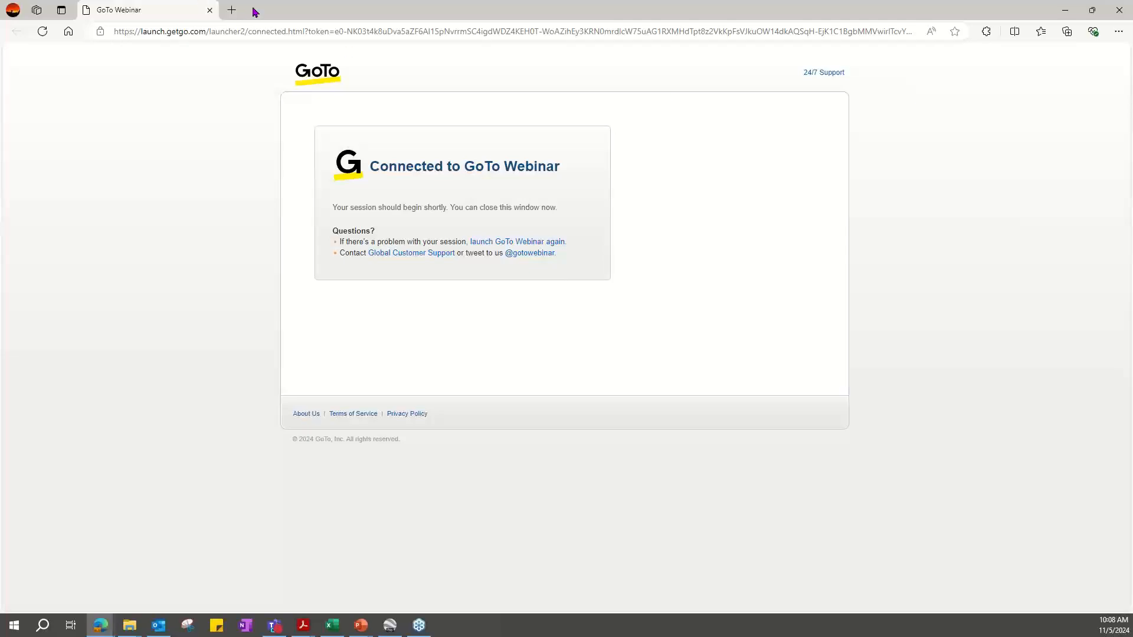
Open the Traffic Monitoring Management System (TMMS) portal in the browser through the ODOT Intranet homepage.
{"action": "left_click", "coordinate": [231, 10]}
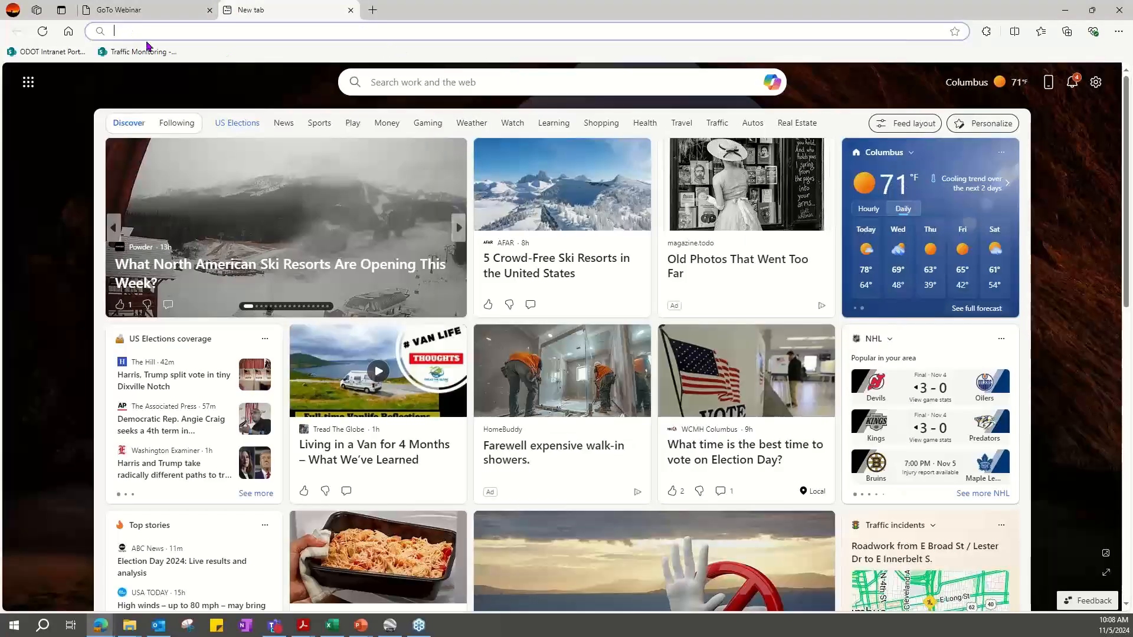
{"action": "left_click", "coordinate": [46, 53]}
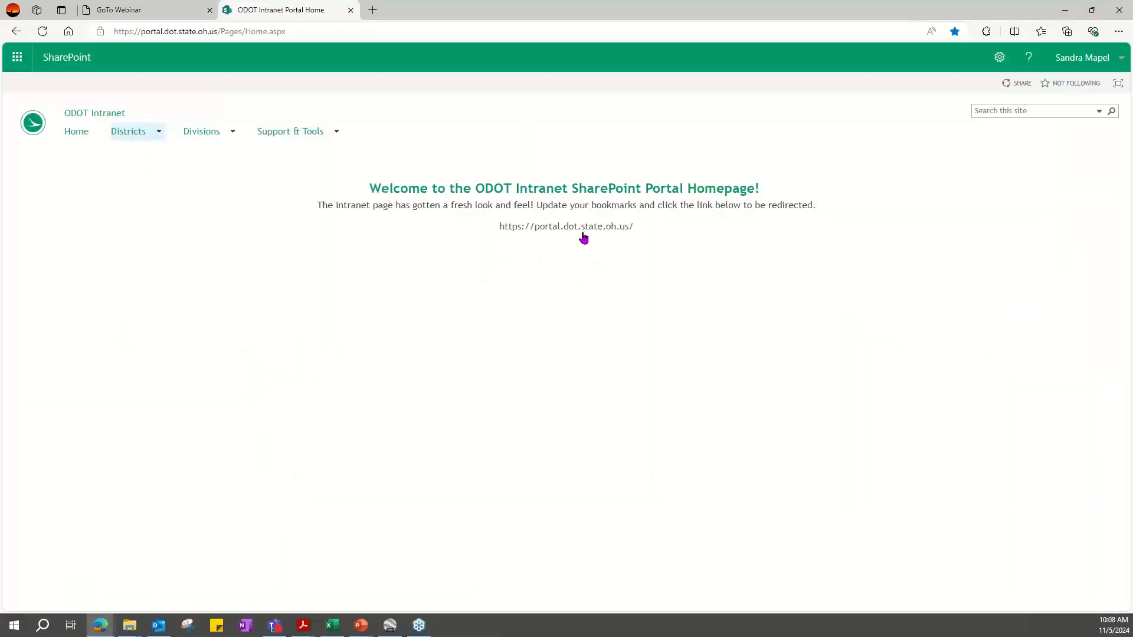
{"action": "left_click", "coordinate": [614, 228]}
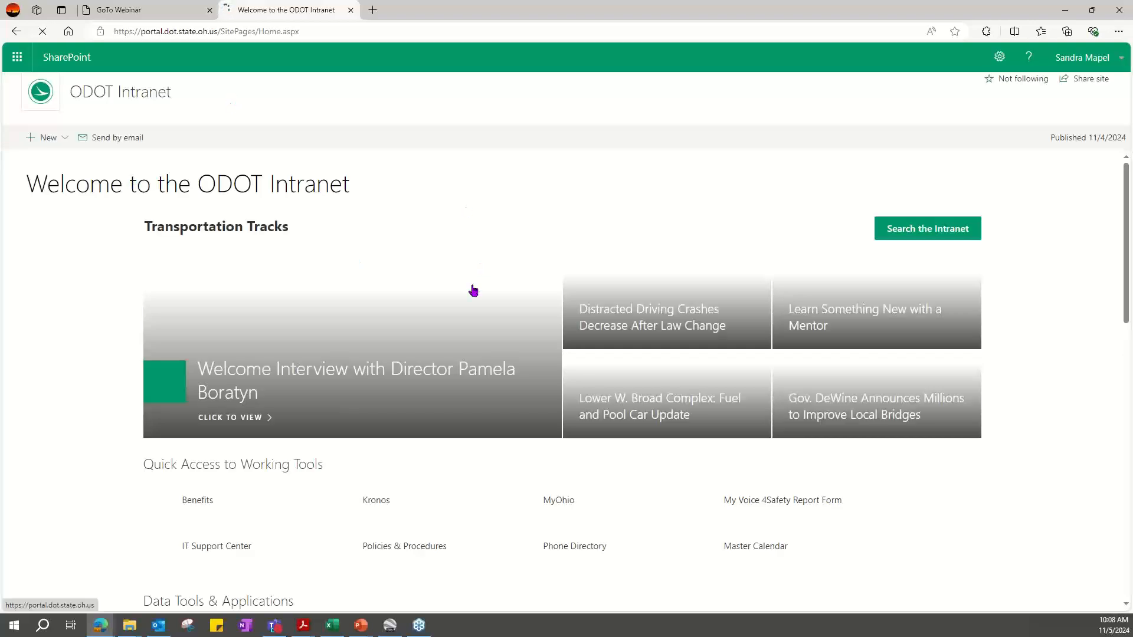
{"action": "scroll", "coordinate": [470, 260], "scroll_direction": "down", "scroll_amount": 5}
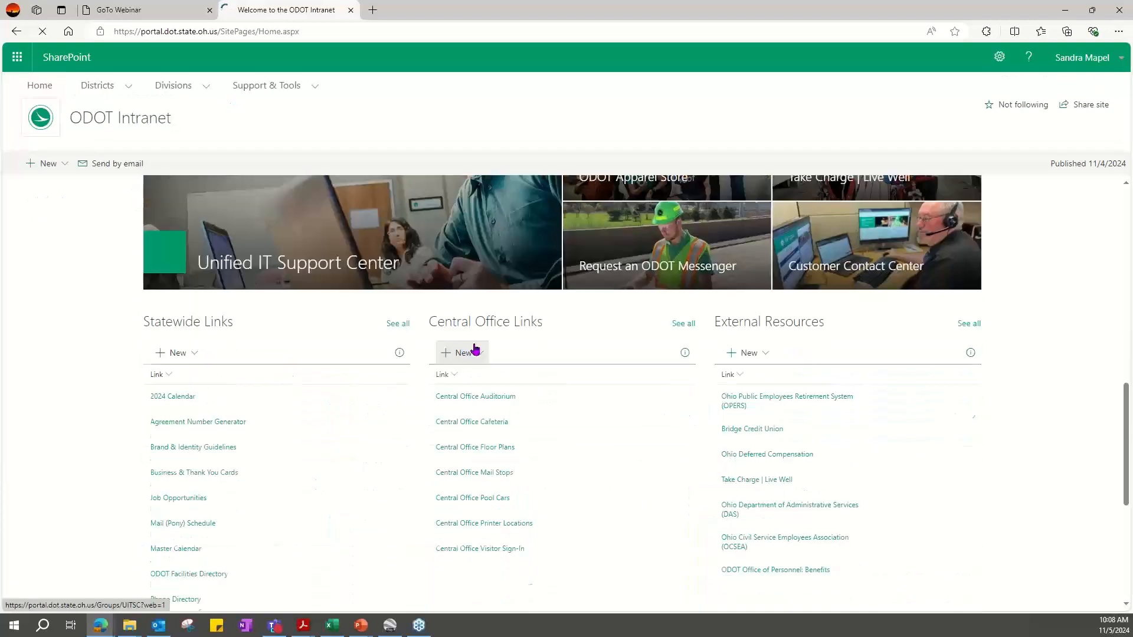
{"action": "scroll", "coordinate": [468, 354], "scroll_direction": "up", "scroll_amount": 7}
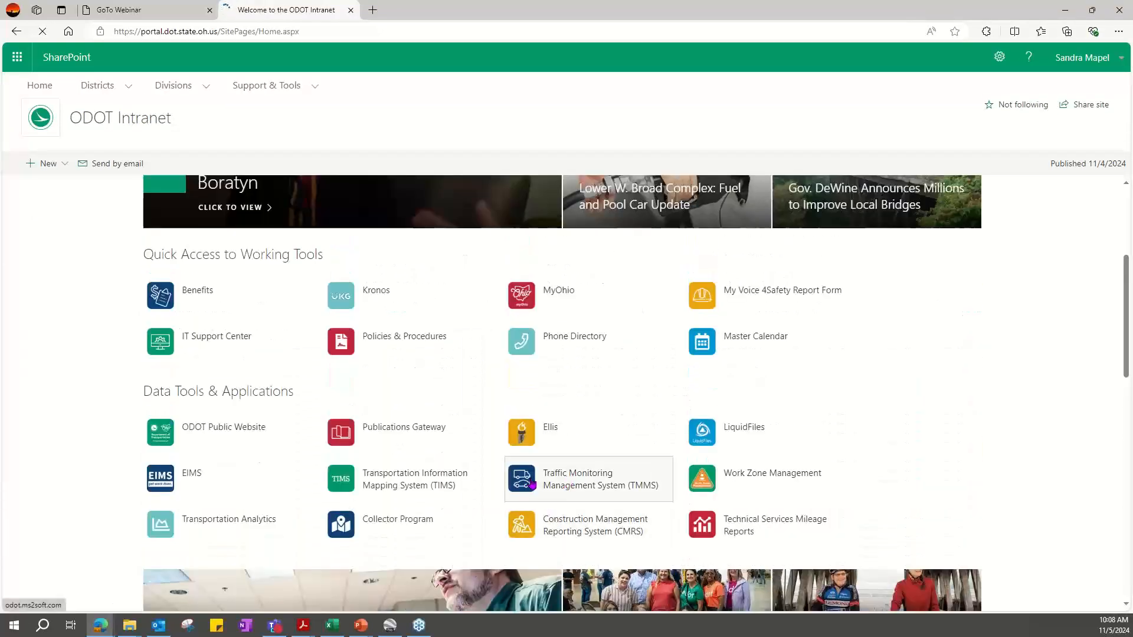
{"action": "left_click", "coordinate": [569, 479]}
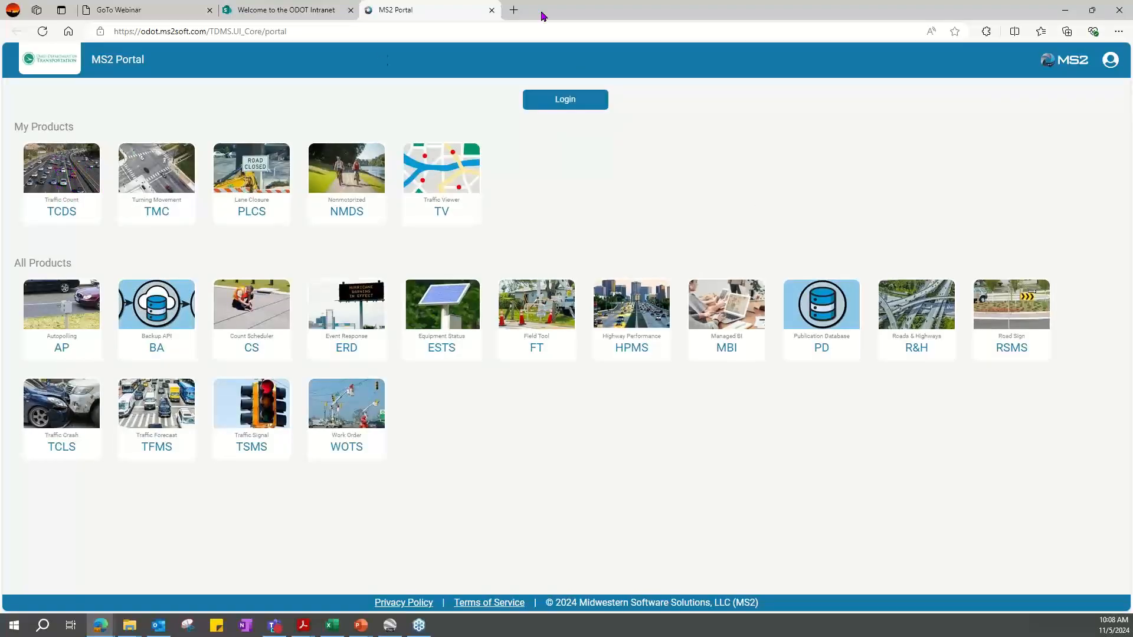
Search the web for ODOT traffic counts in a new browser tab.
{"action": "left_click", "coordinate": [514, 10]}
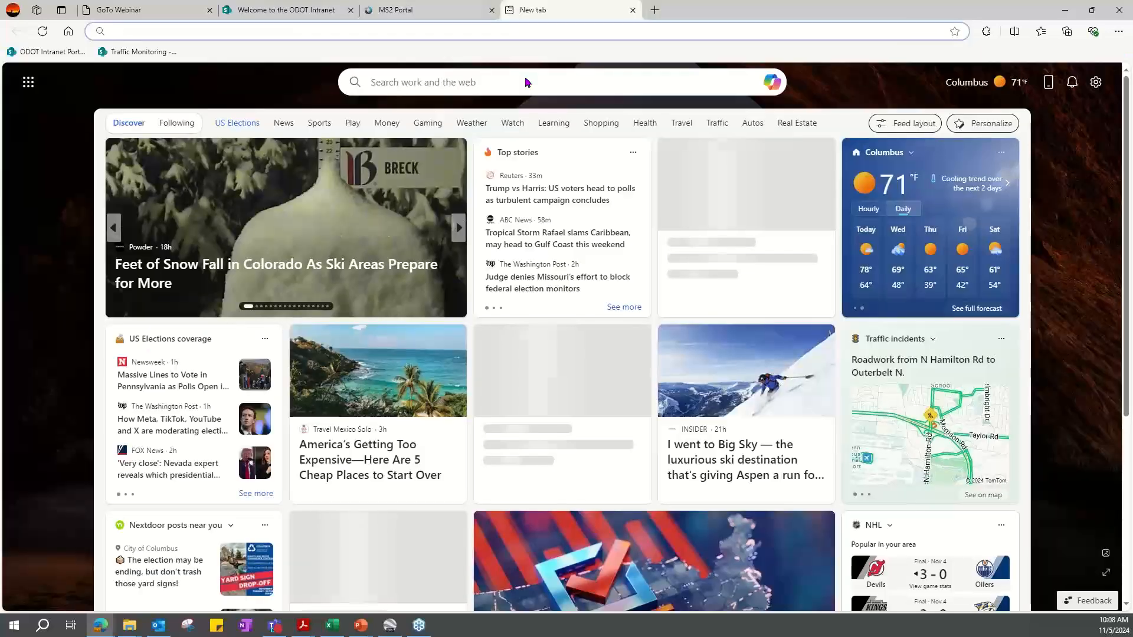
{"action": "left_click", "coordinate": [393, 82]}
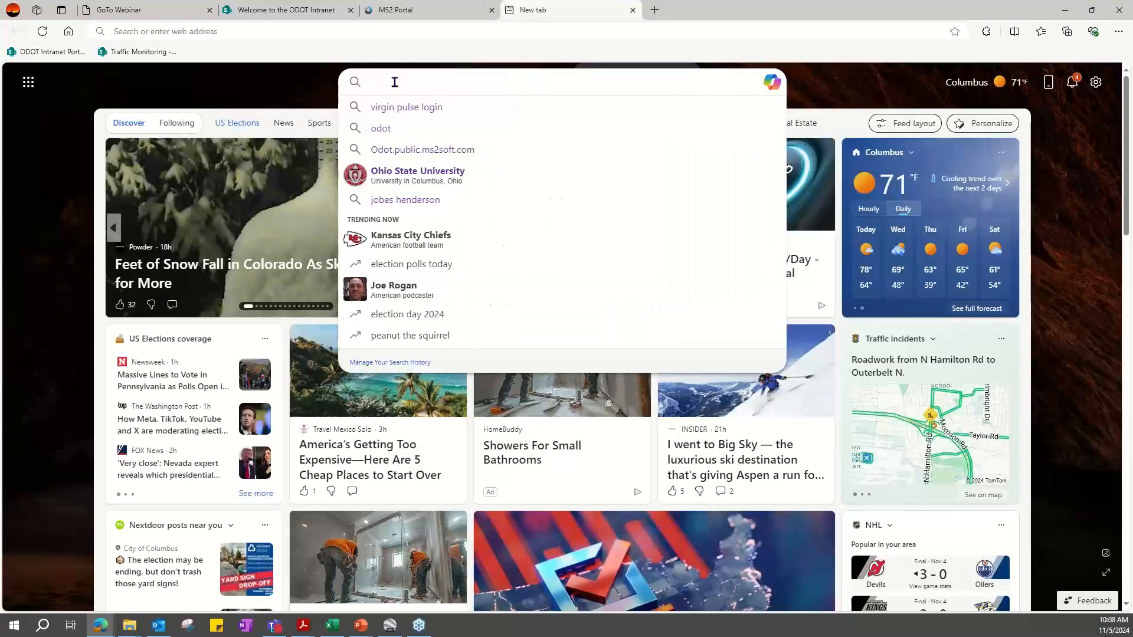
{"action": "type", "text": "odot tra"}
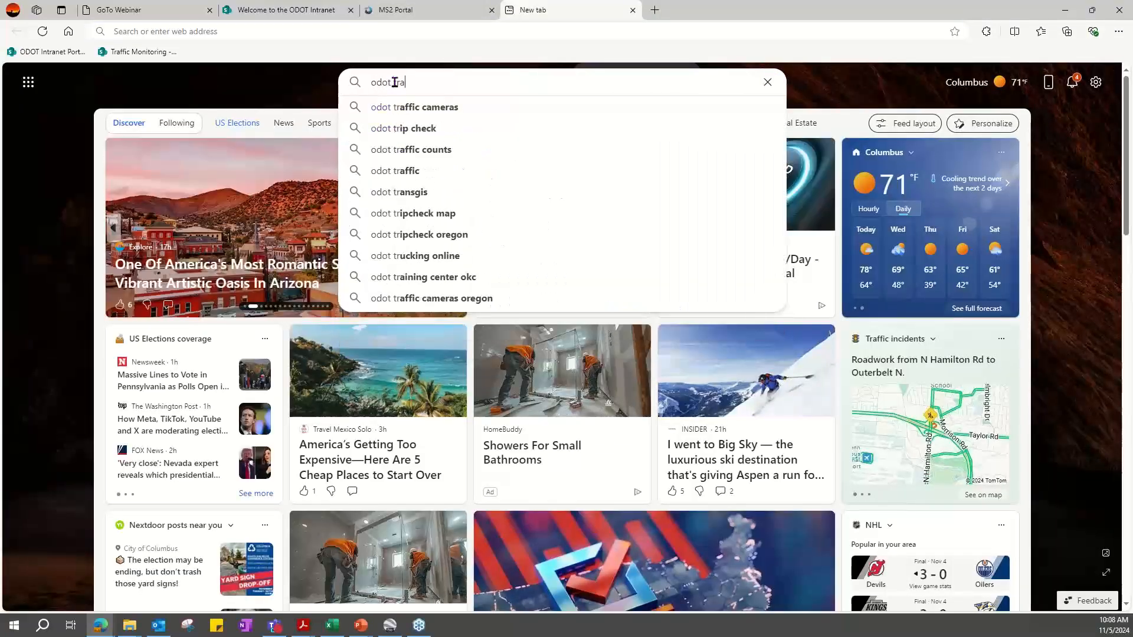
{"action": "type", "text": "ffic coounts"}
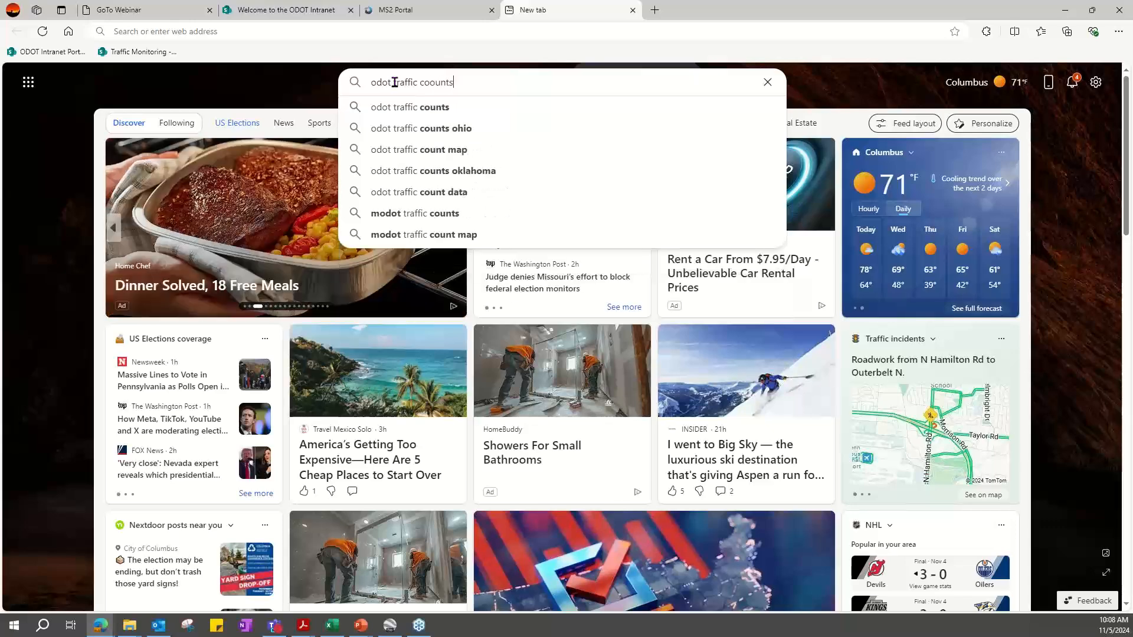
{"action": "key", "text": "Return"}
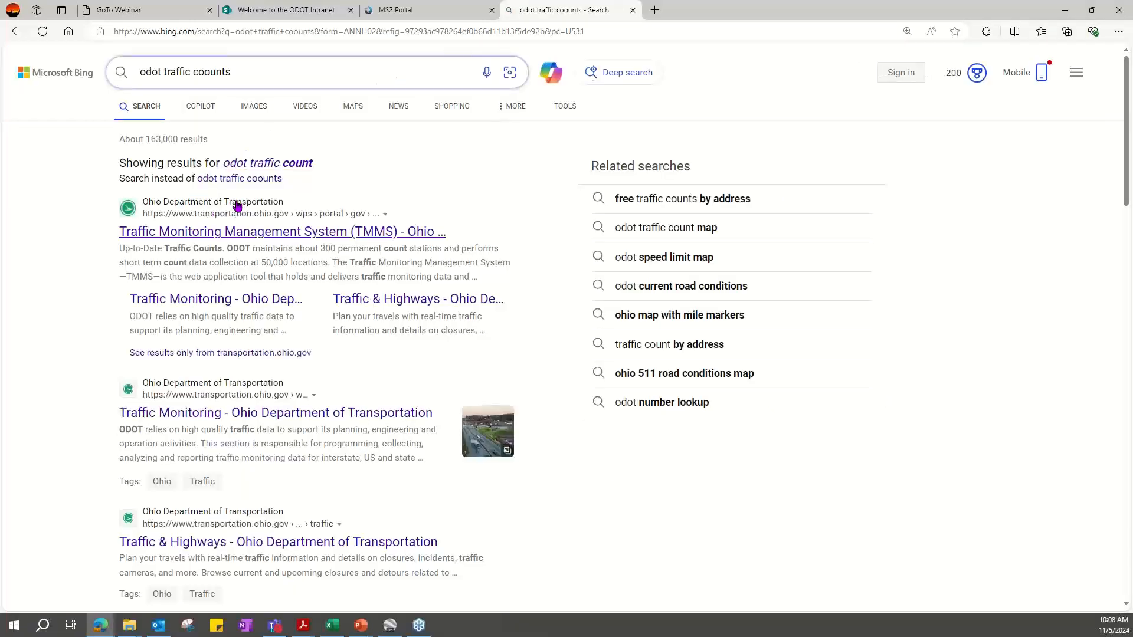
Launch TMMS from ODOT's public Traffic Monitoring Management System page and open the Traffic Count (TCDS) module.
{"action": "left_click", "coordinate": [263, 236]}
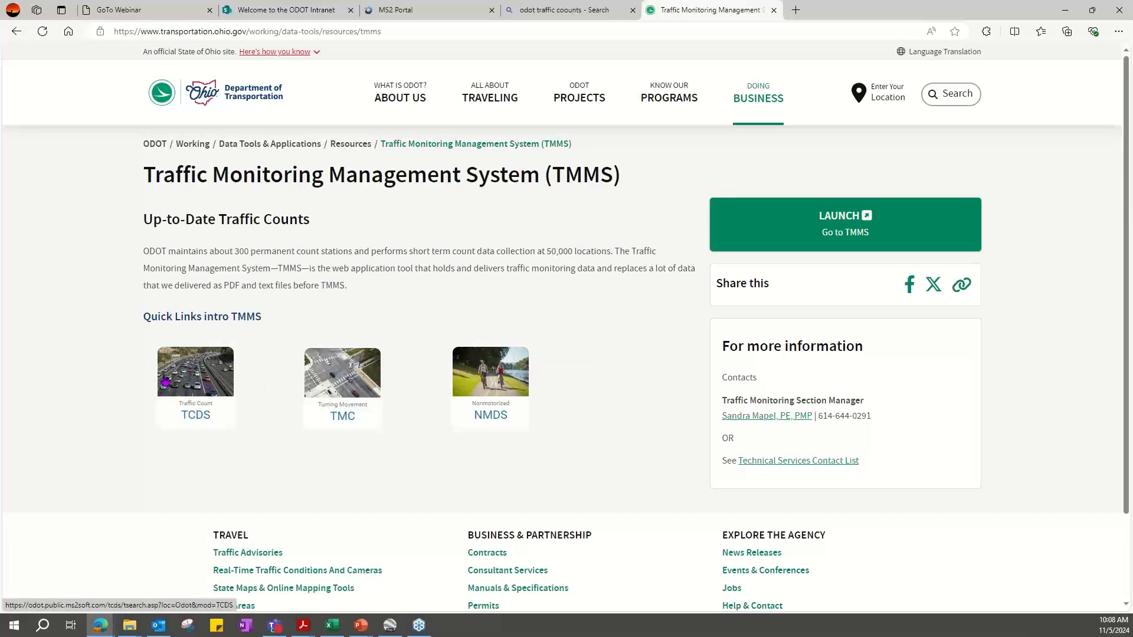
{"action": "left_click", "coordinate": [843, 220]}
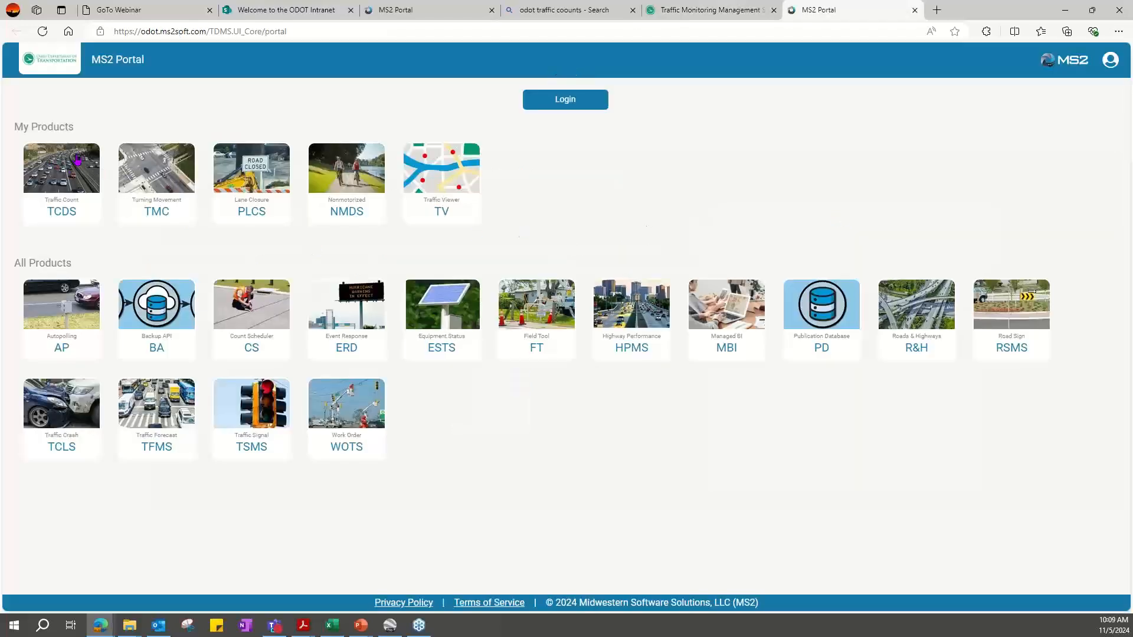
{"action": "left_click", "coordinate": [68, 175]}
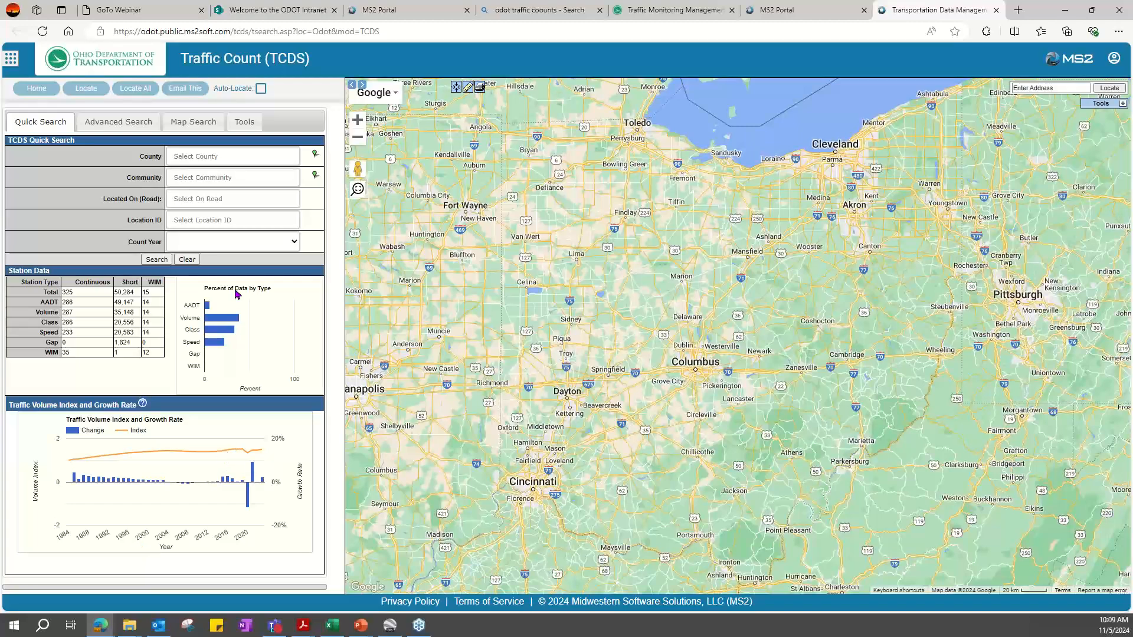
Enter the West Broad Street office's address using the saved suggestion and locate it on the traffic count map.
{"action": "left_click", "coordinate": [1023, 88]}
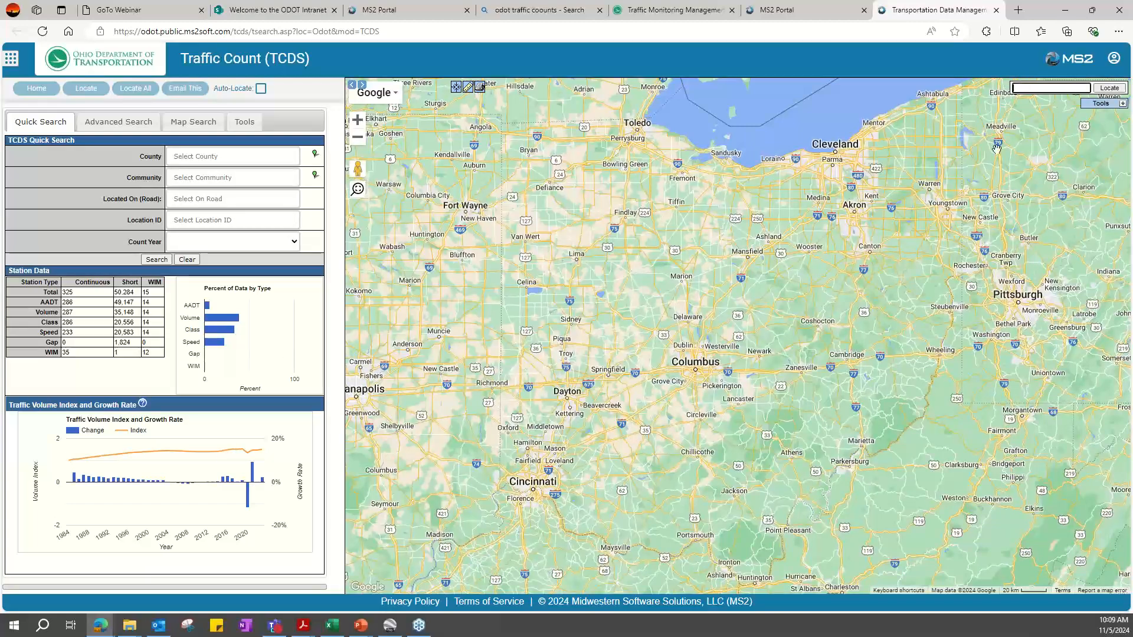
{"action": "type", "text": "1980 west broad street colu"}
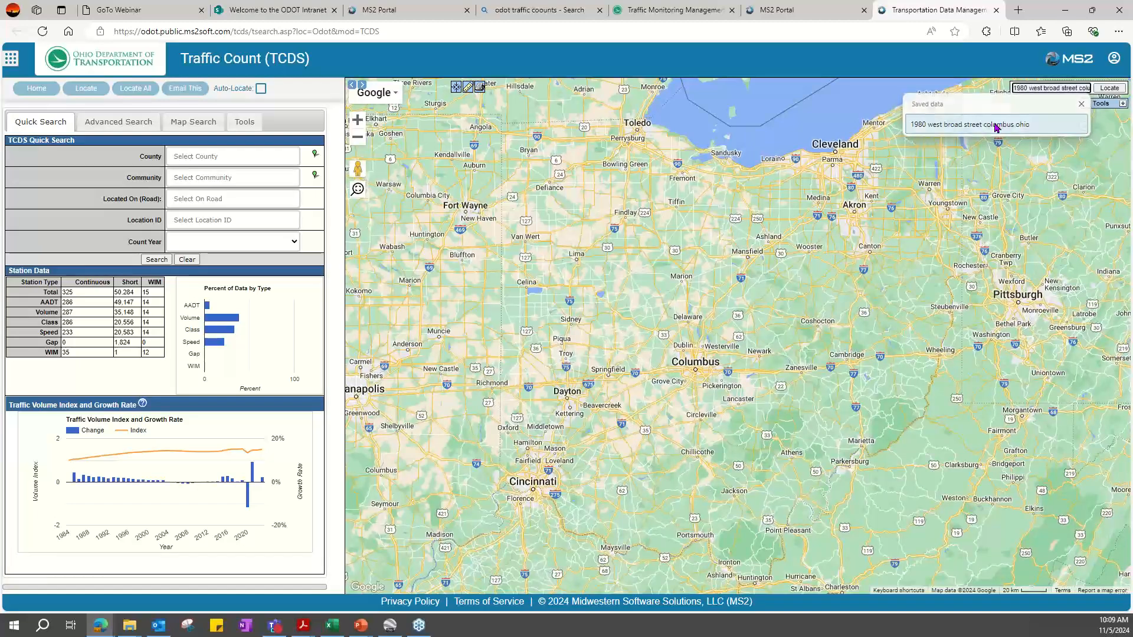
{"action": "left_click", "coordinate": [996, 125]}
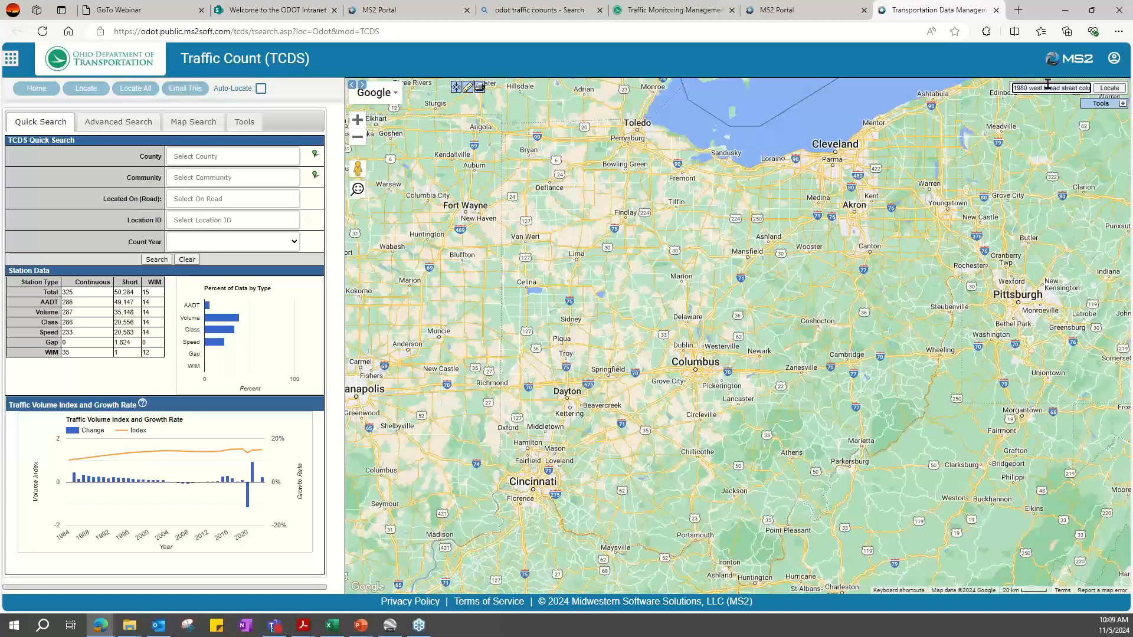
{"action": "left_click", "coordinate": [1110, 89]}
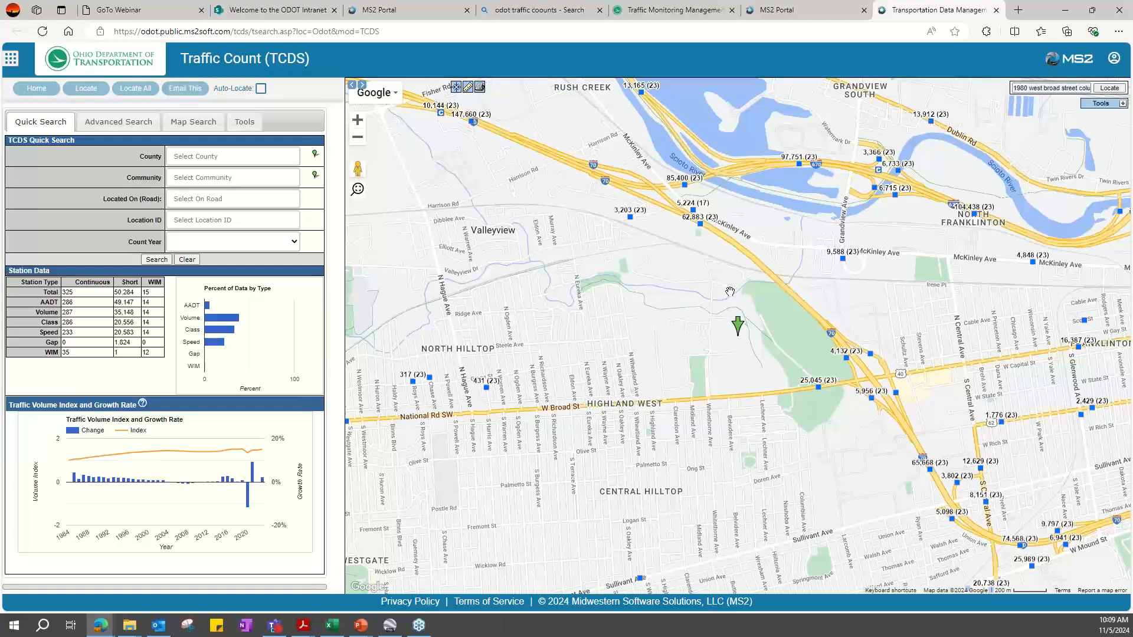
Open the count station on the ramp from IR70 EB to US40 W Broad St and review its additional location details.
{"action": "left_click_drag", "start_coordinate": [743, 289], "coordinate": [633, 263]}
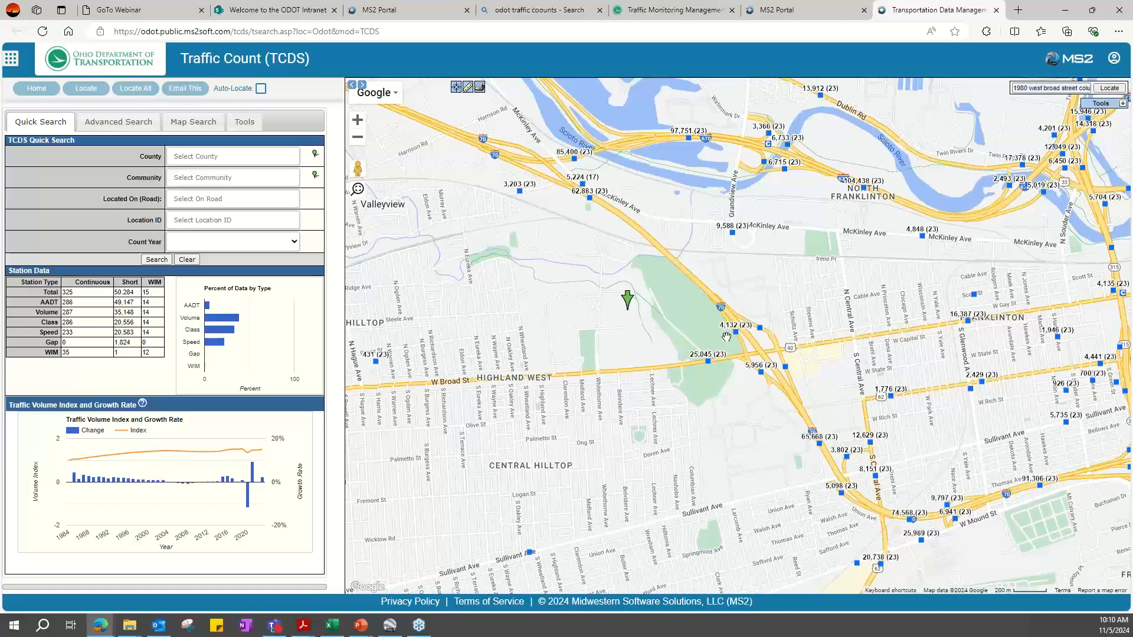
{"action": "scroll", "coordinate": [726, 337], "scroll_direction": "up", "scroll_amount": 1}
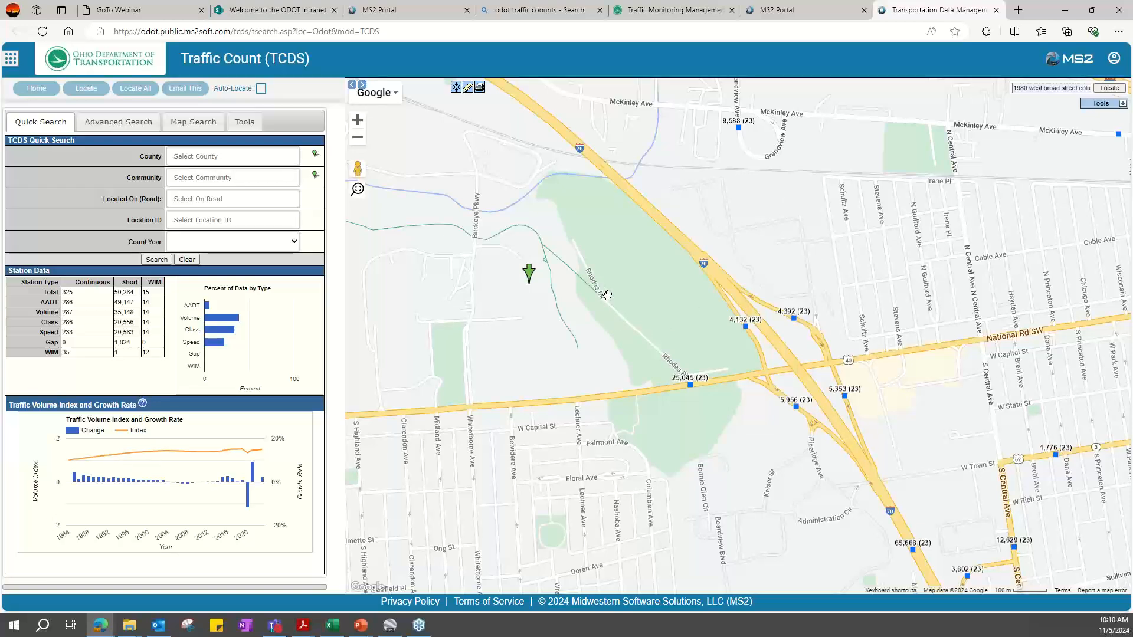
{"action": "left_click", "coordinate": [745, 327]}
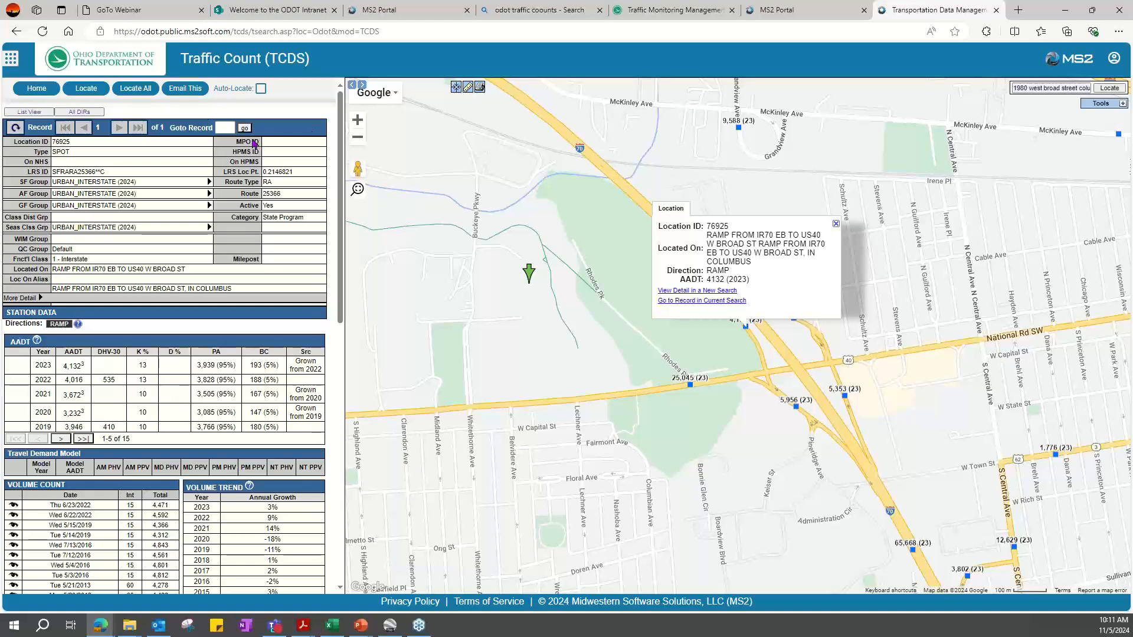
{"action": "left_click", "coordinate": [41, 299]}
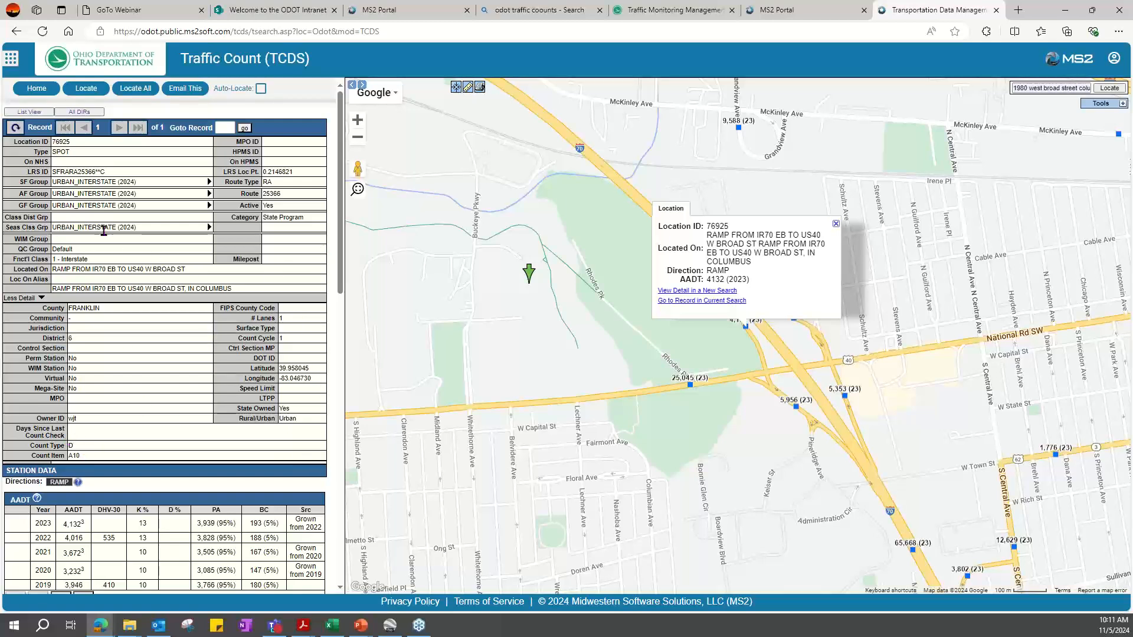
{"action": "left_click", "coordinate": [42, 299]}
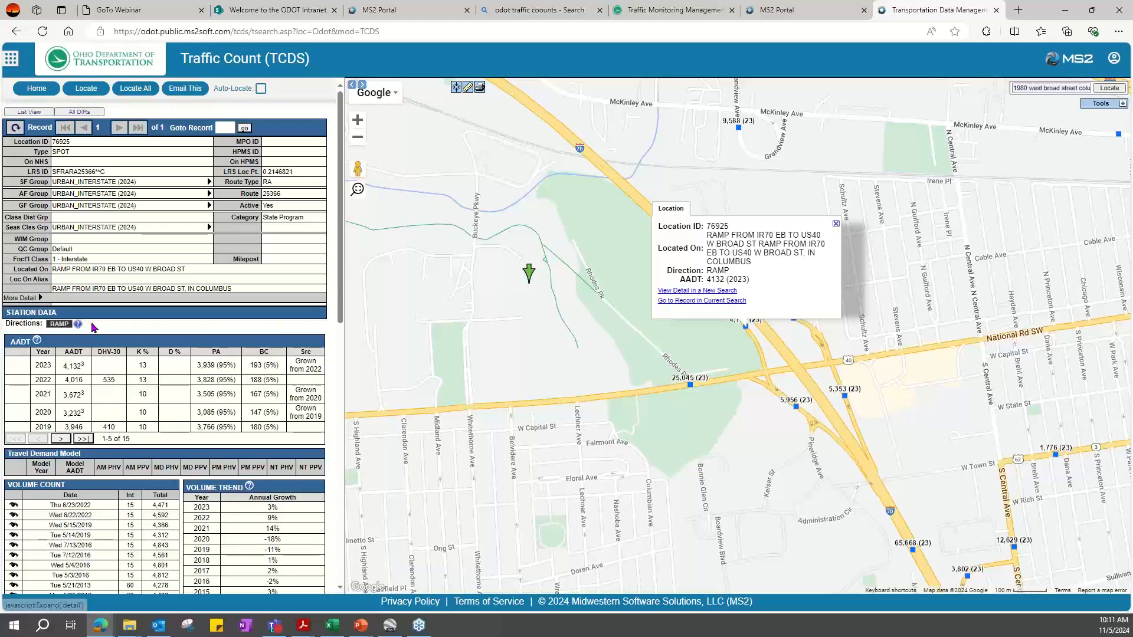
Page through the station's AADT history to the oldest years.
{"action": "scroll", "coordinate": [165, 324], "scroll_direction": "down", "scroll_amount": 3}
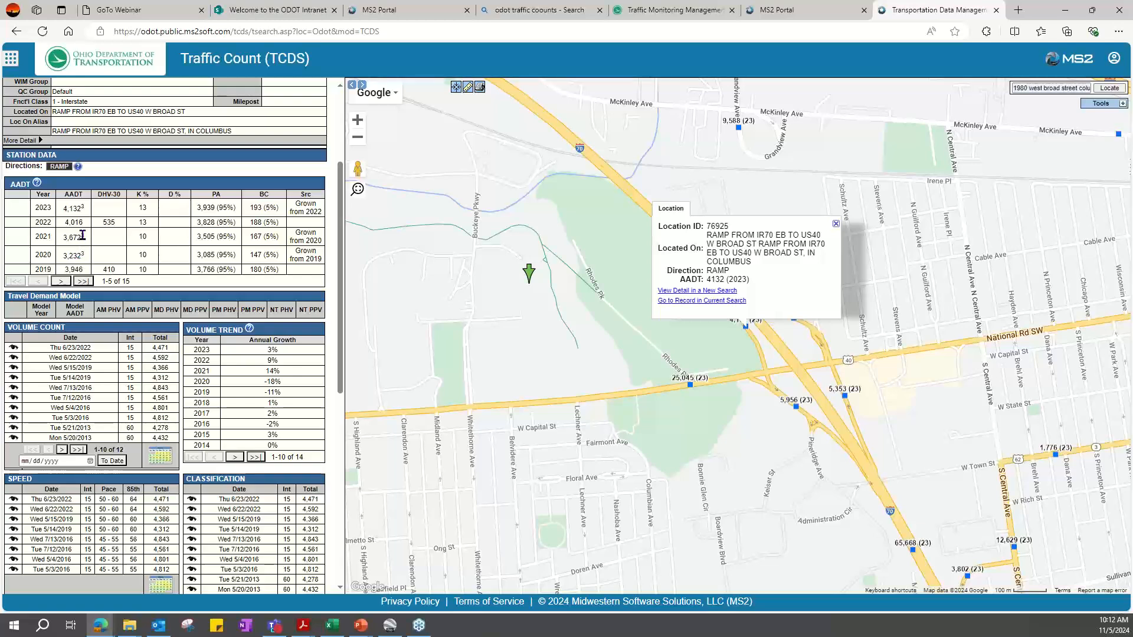
{"action": "mouse_move", "coordinate": [83, 235]}
{"action": "left_click", "coordinate": [62, 282]}
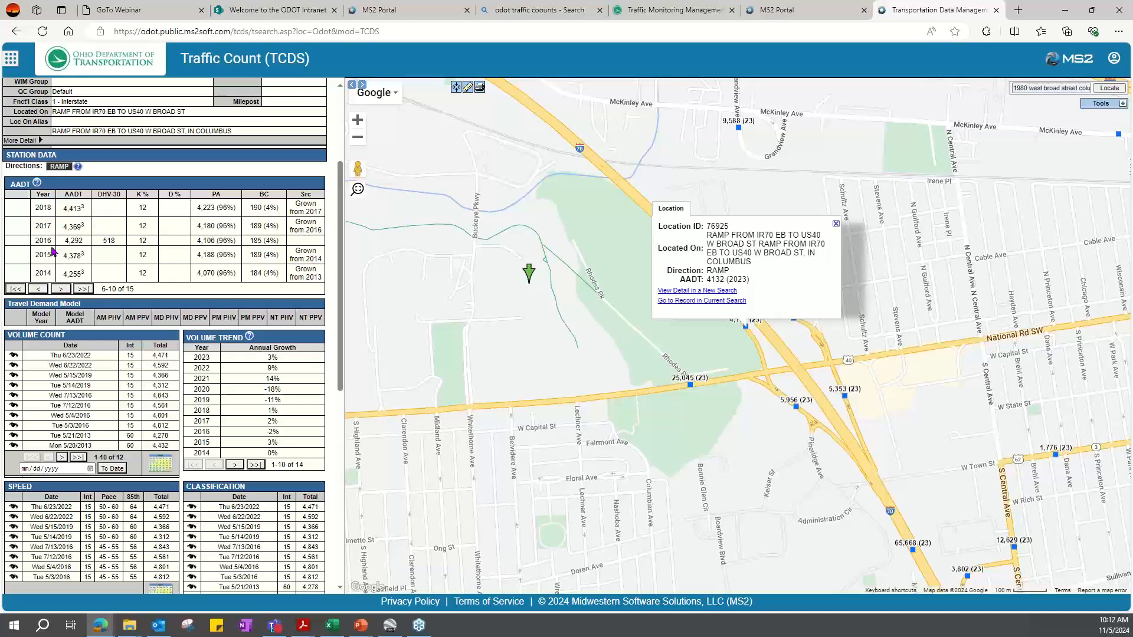
{"action": "left_click", "coordinate": [62, 289]}
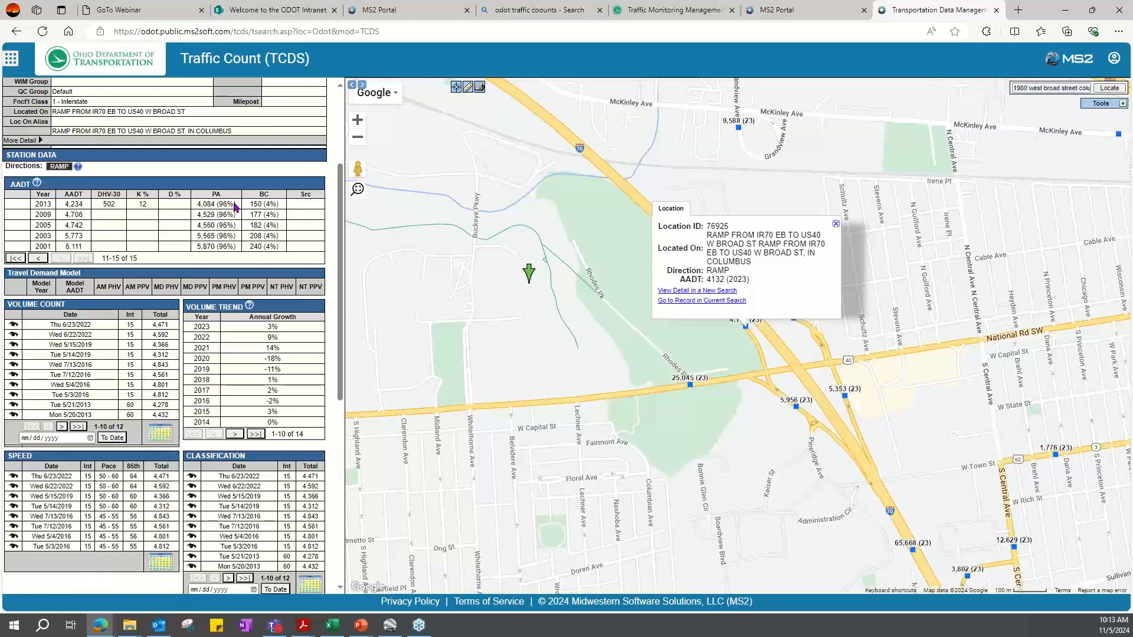
View the AADT calculation and code explanations, highlighting "Modified by Ramp Balancing" and "Grown".
{"action": "left_click", "coordinate": [37, 183]}
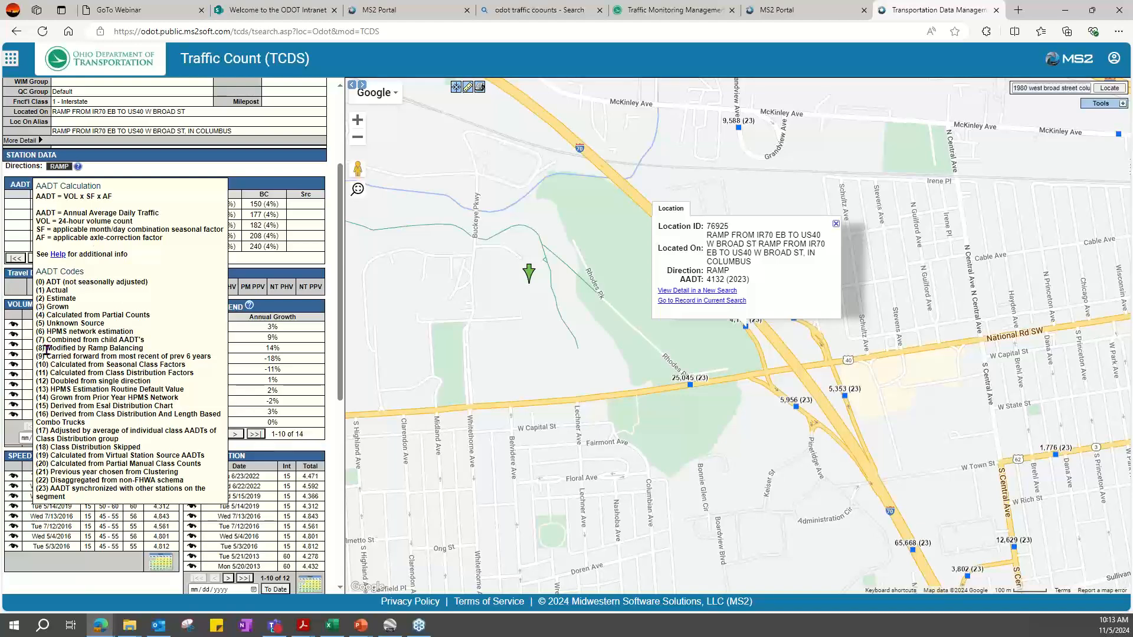
{"action": "left_click_drag", "start_coordinate": [47, 350], "coordinate": [144, 350]}
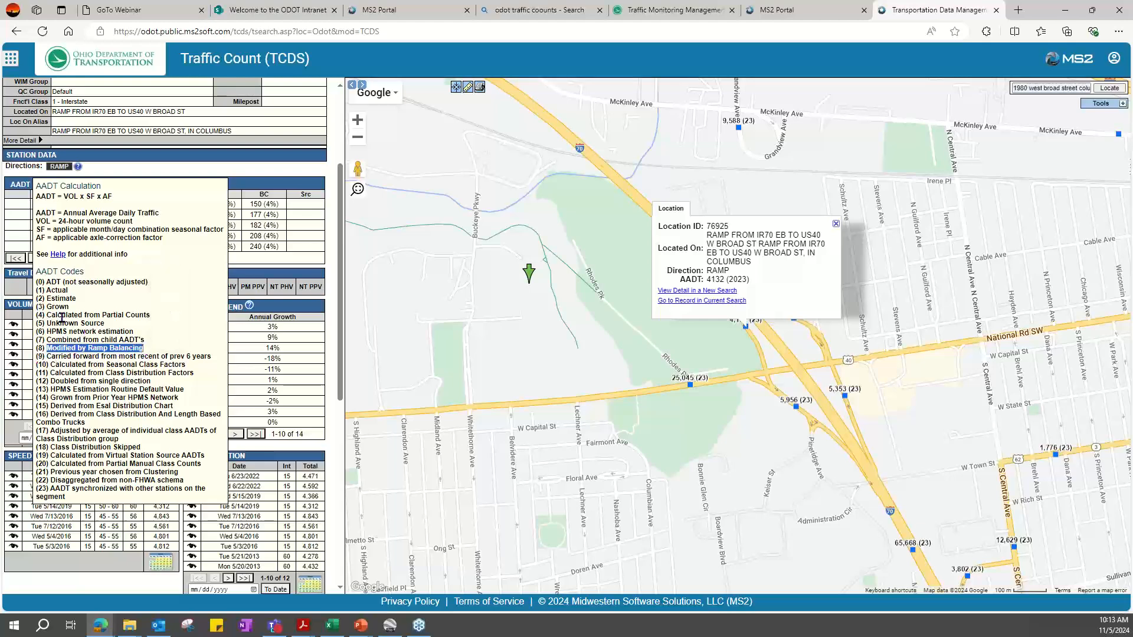
{"action": "left_click_drag", "start_coordinate": [46, 308], "coordinate": [79, 311]}
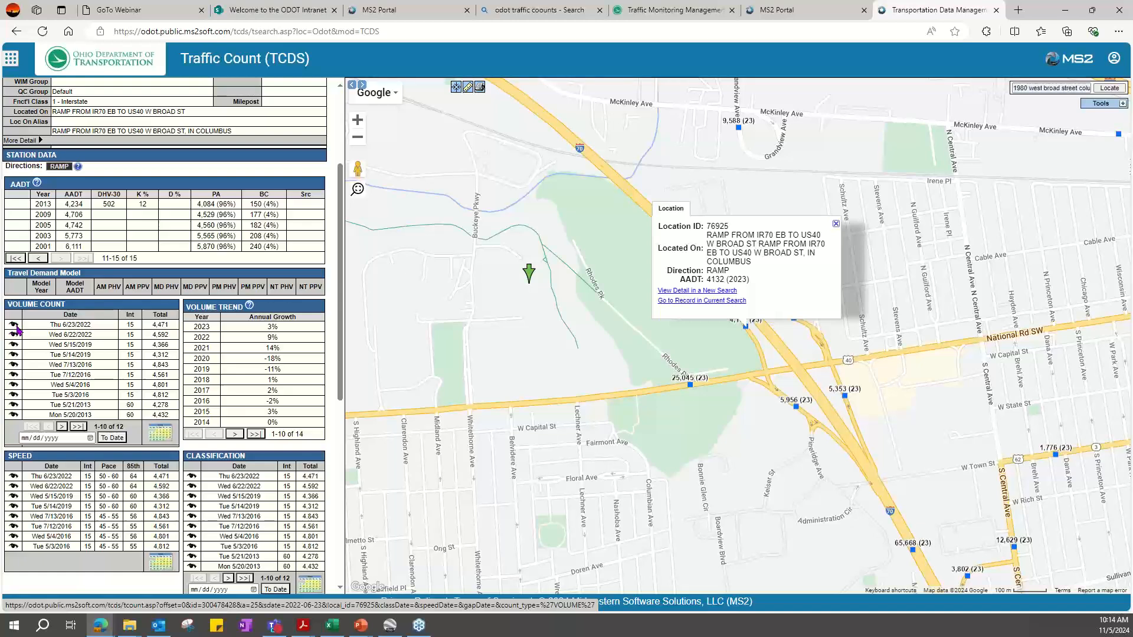
Go to the next page of volume counts and examine the station's speed, classification and notes/files sections.
{"action": "scroll", "coordinate": [118, 336], "scroll_direction": "down", "scroll_amount": 1}
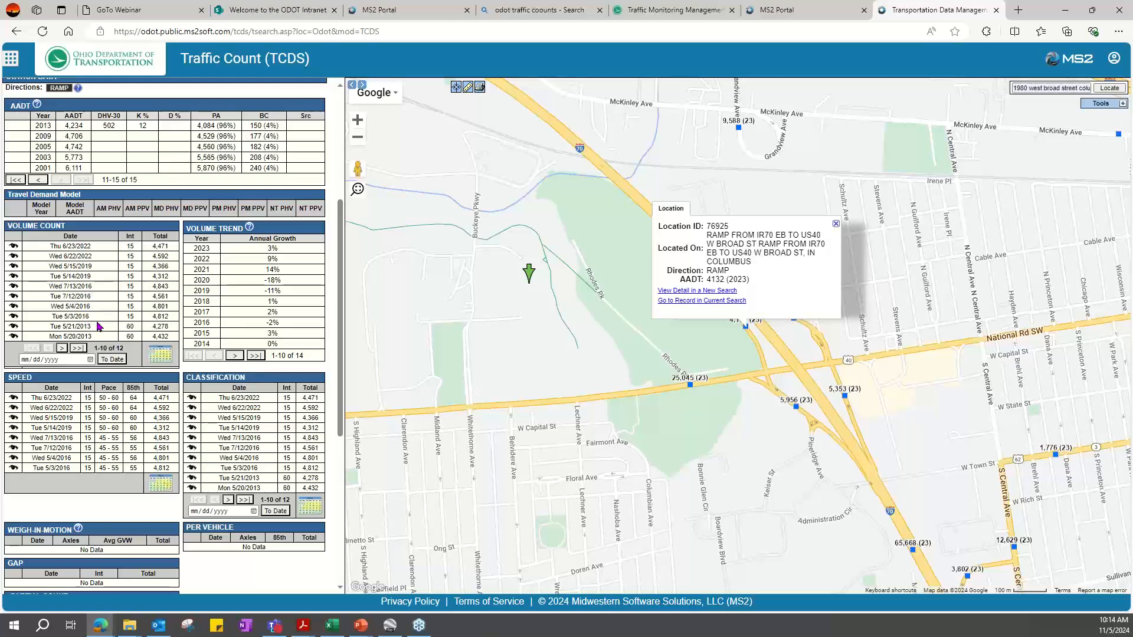
{"action": "left_click", "coordinate": [62, 349]}
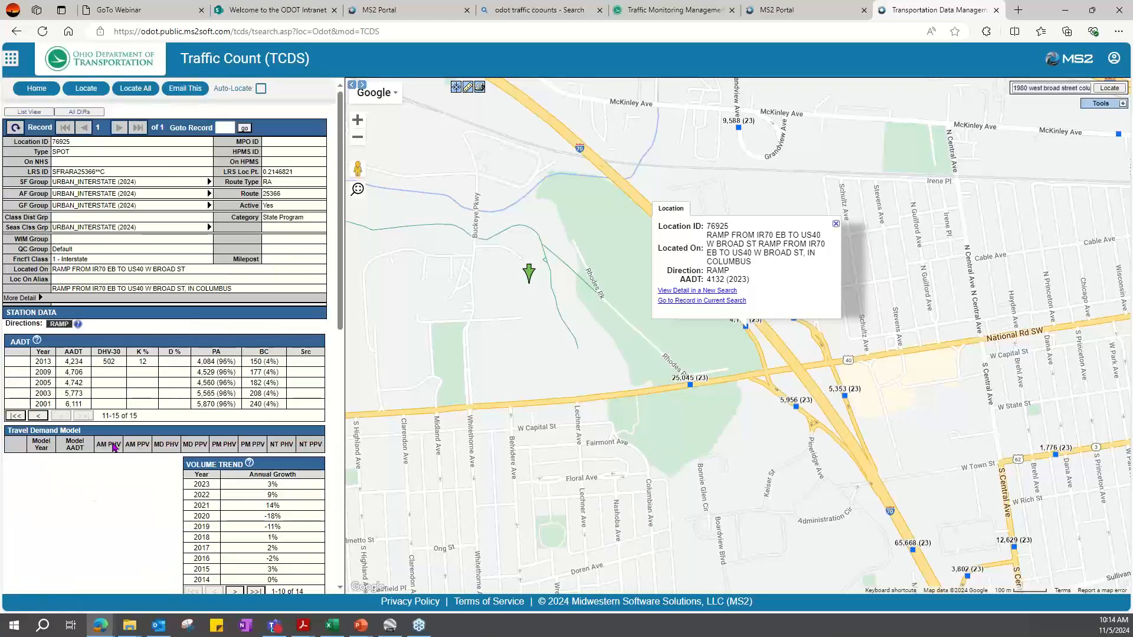
{"action": "scroll", "coordinate": [98, 381], "scroll_direction": "down", "scroll_amount": 4}
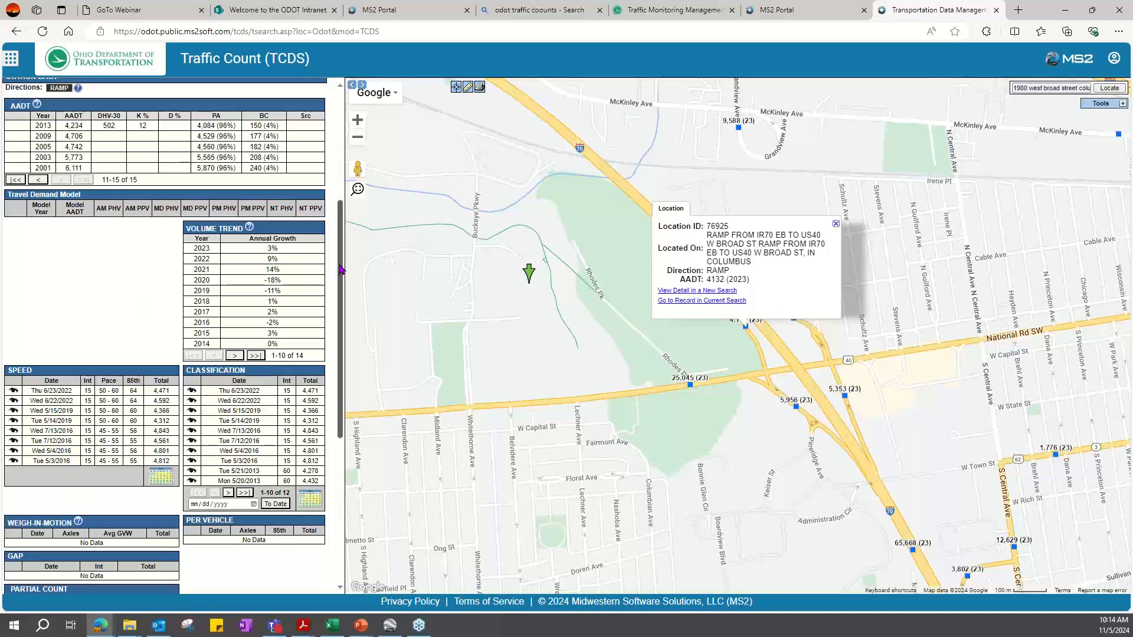
{"action": "left_click_drag", "start_coordinate": [341, 270], "coordinate": [340, 349]}
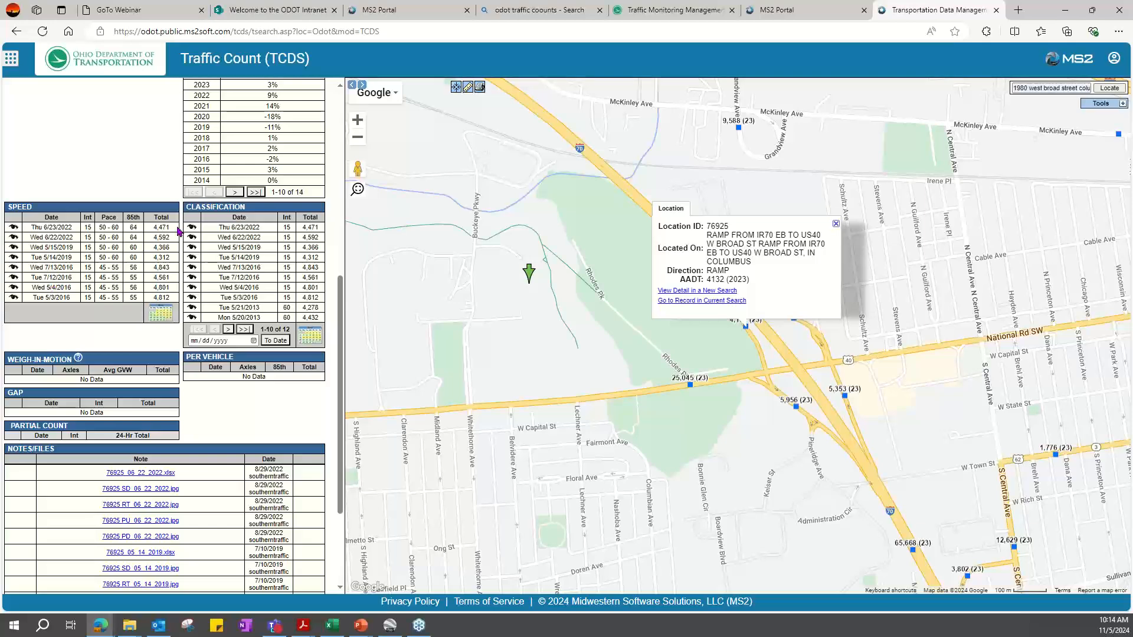
{"action": "scroll", "coordinate": [260, 390], "scroll_direction": "down", "scroll_amount": 3}
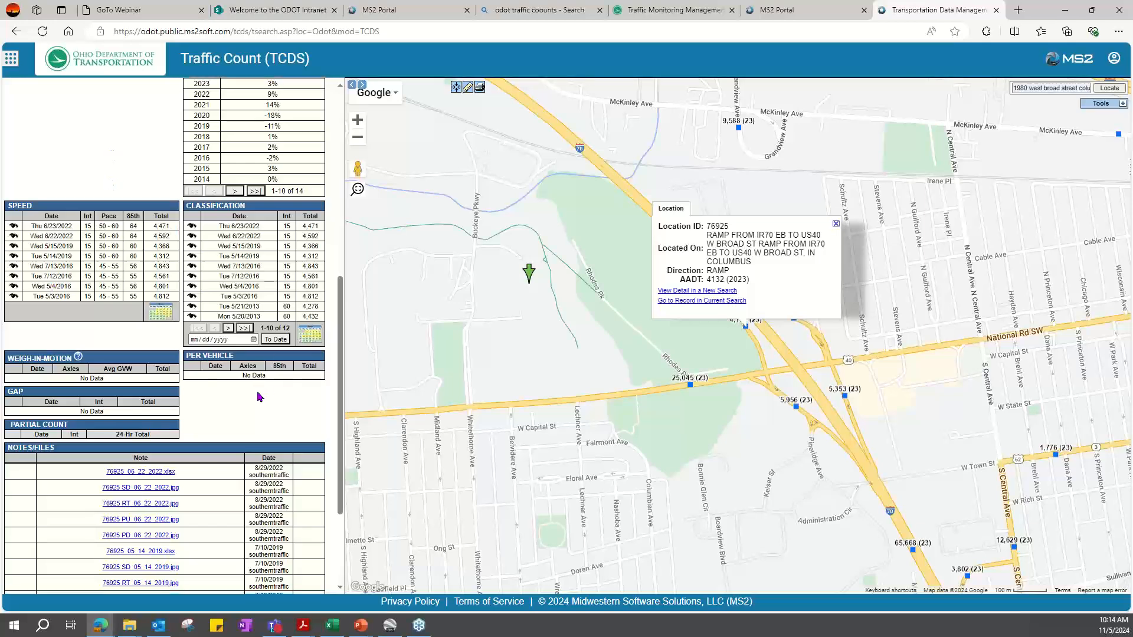
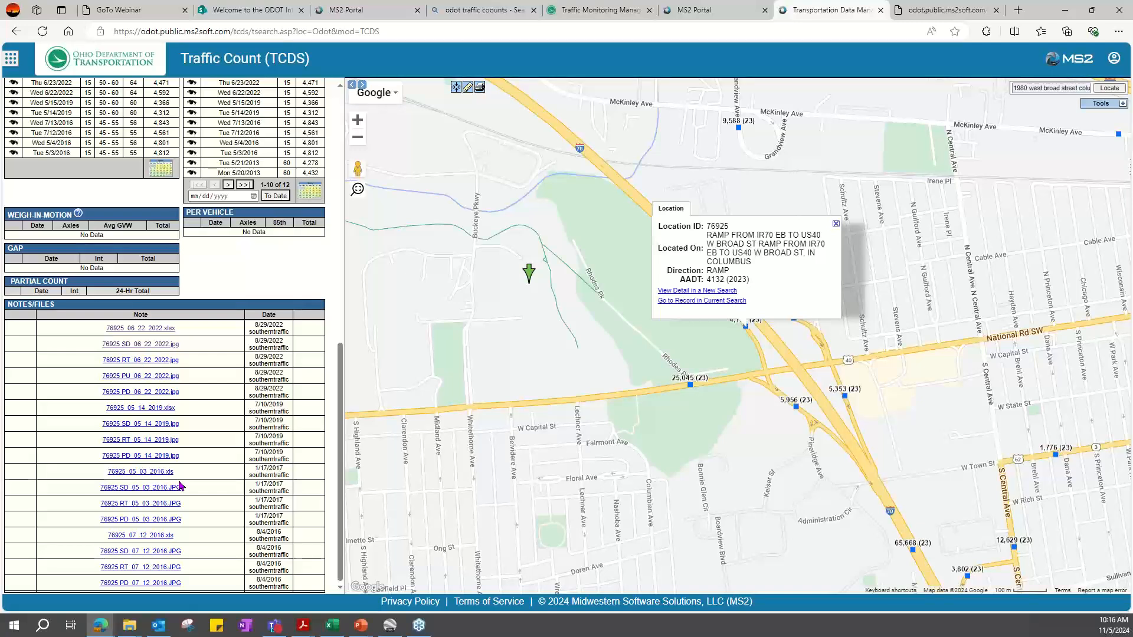
Open the count station on W Broad St west of the IR70 ramps and show its eastbound data.
{"action": "scroll", "coordinate": [115, 351], "scroll_direction": "up", "scroll_amount": 6}
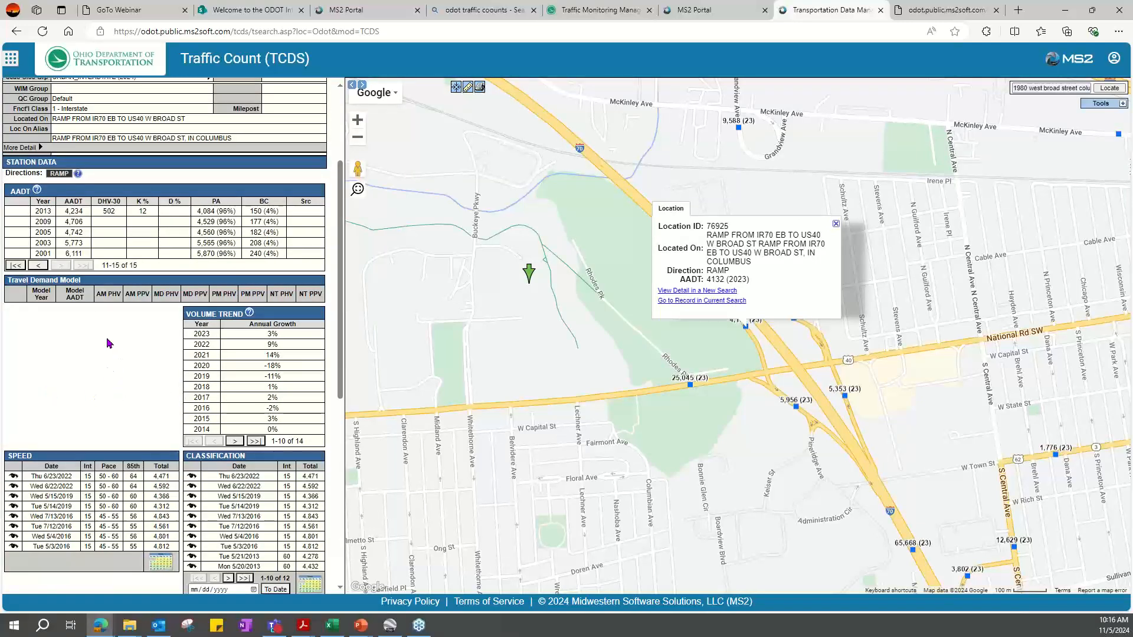
{"action": "scroll", "coordinate": [116, 346], "scroll_direction": "down", "scroll_amount": 3}
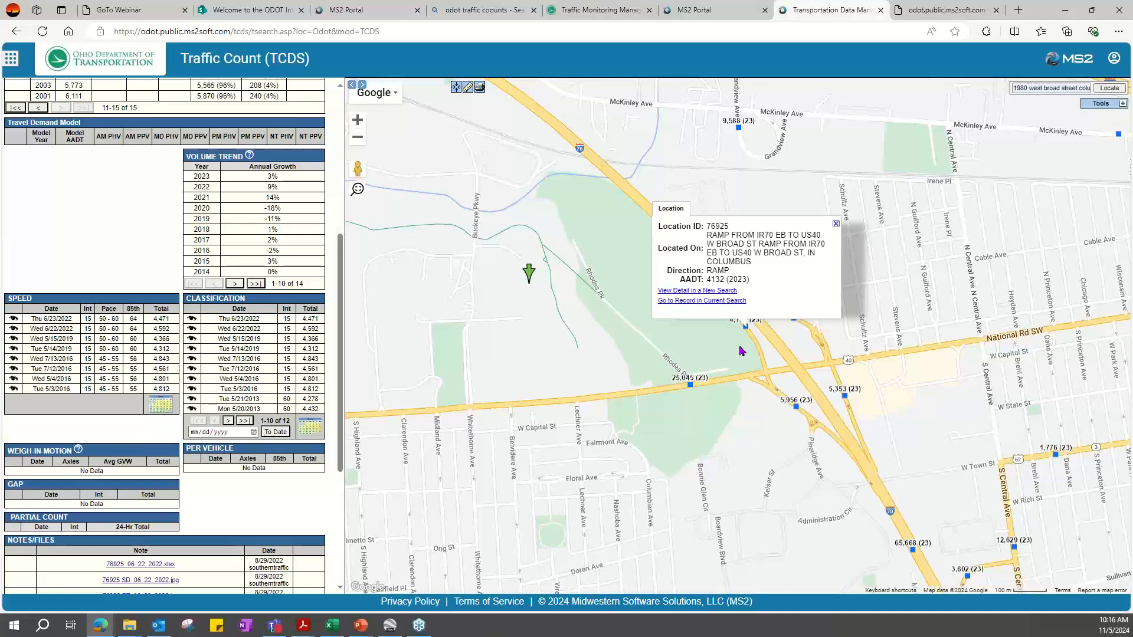
{"action": "left_click", "coordinate": [835, 223]}
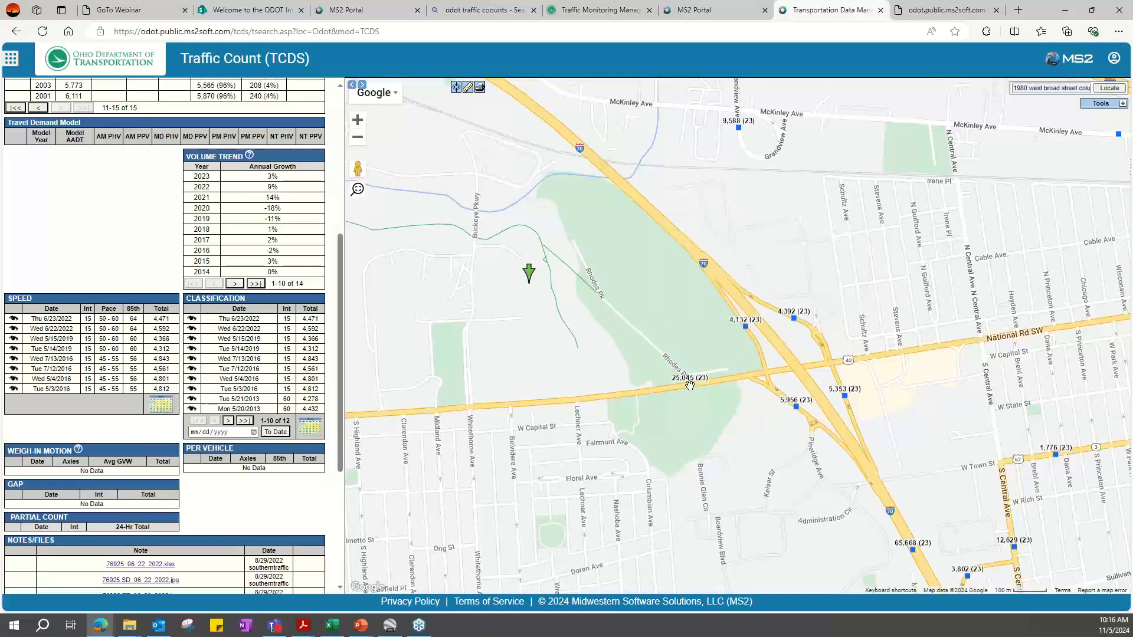
{"action": "left_click", "coordinate": [689, 384]}
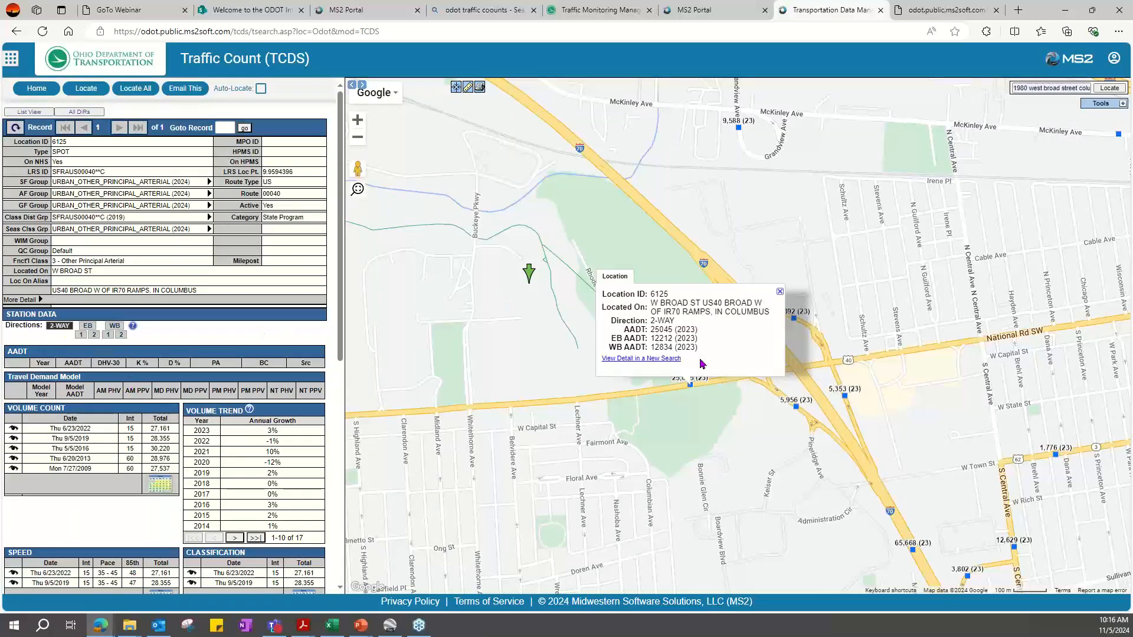
{"action": "left_click", "coordinate": [89, 328]}
{"action": "left_click", "coordinate": [114, 320]}
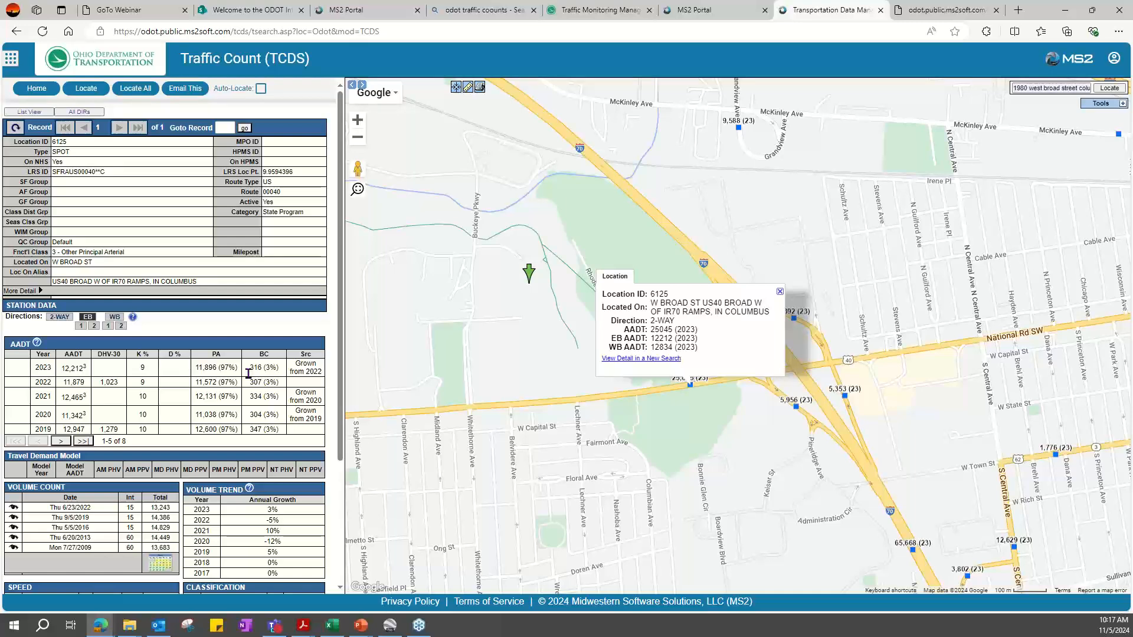
Open the station's 6/23/2022 volume count report and compare its westbound, eastbound lane 1 and 2-way counts.
{"action": "scroll", "coordinate": [247, 373], "scroll_direction": "down", "scroll_amount": 3}
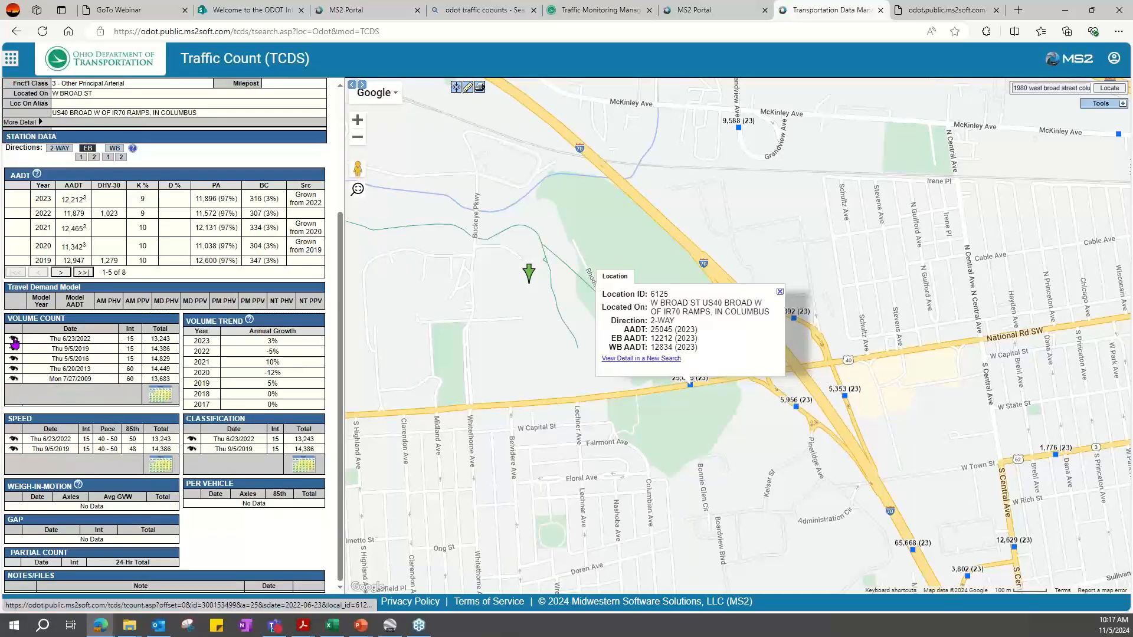
{"action": "left_click", "coordinate": [14, 340]}
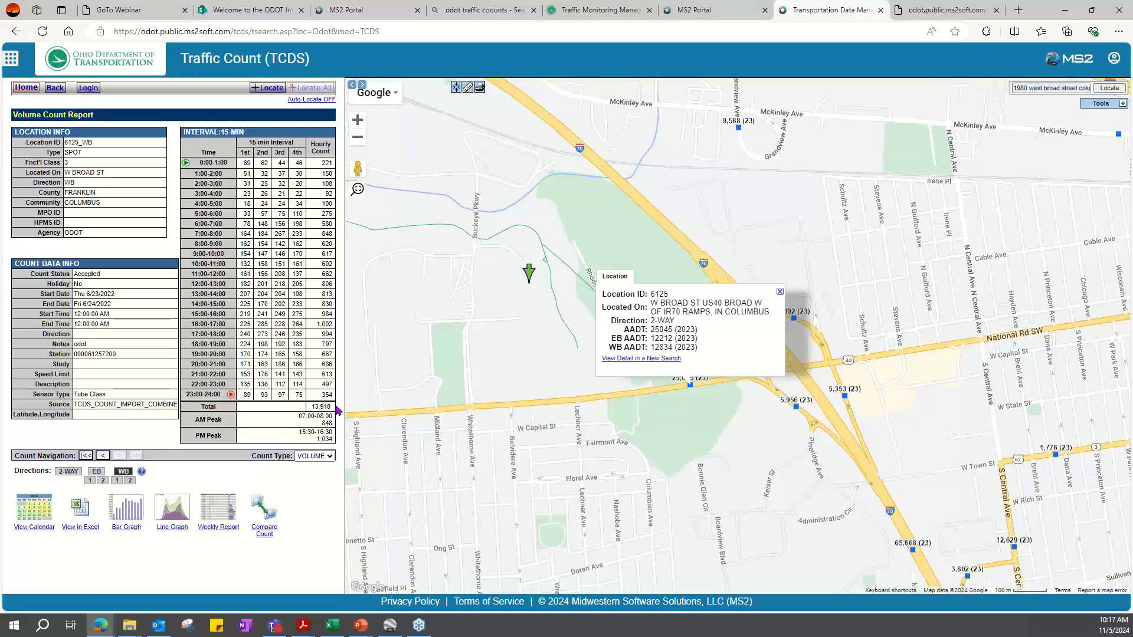
{"action": "left_click", "coordinate": [90, 481]}
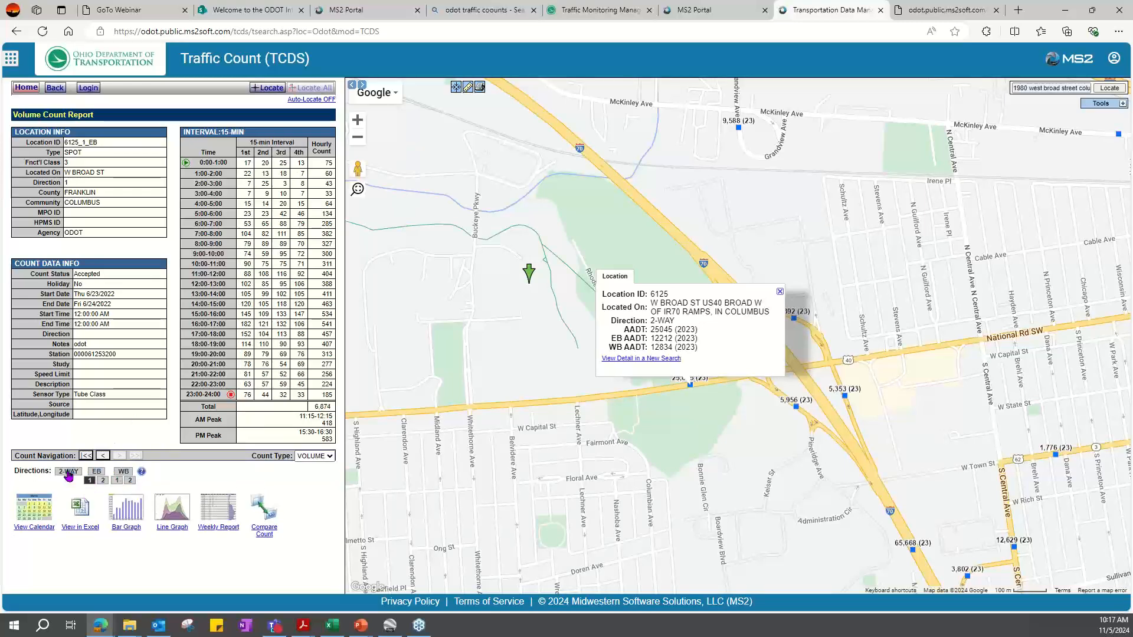
{"action": "left_click", "coordinate": [68, 472]}
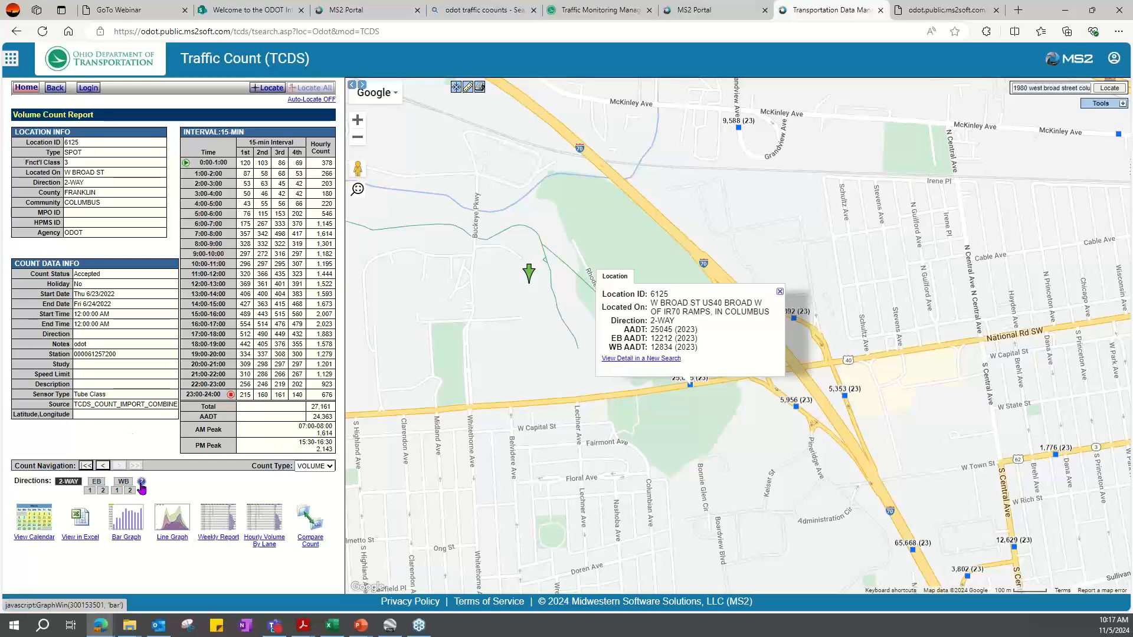
Open the line graph of the daily volume counts and step back through earlier counts to Jul 27, 2009.
{"action": "left_click", "coordinate": [175, 520]}
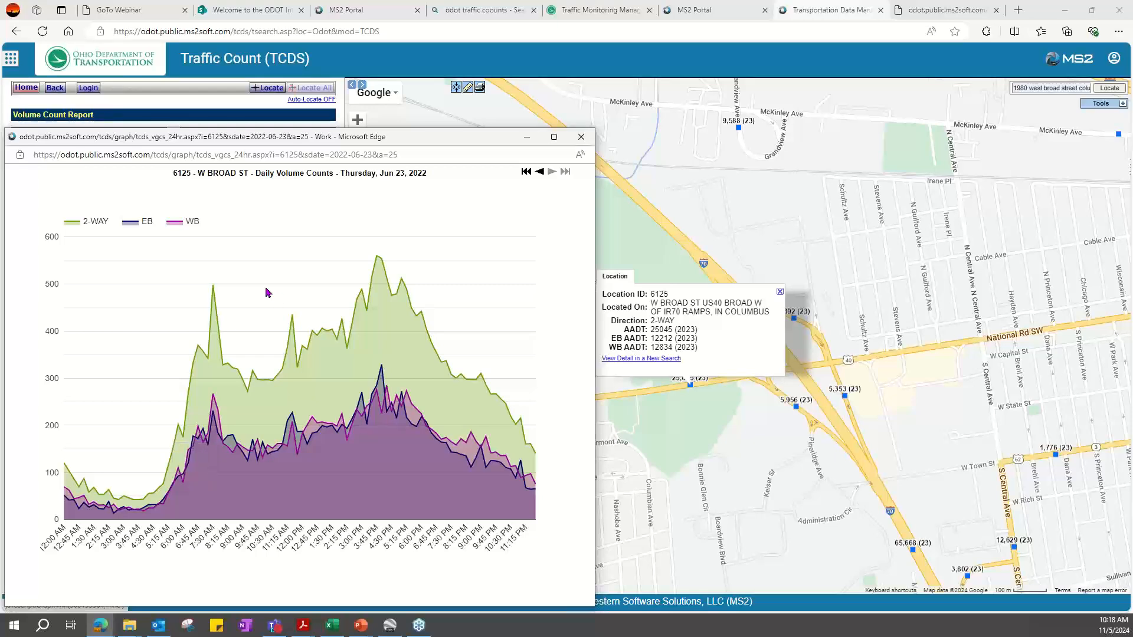
{"action": "left_click", "coordinate": [538, 172]}
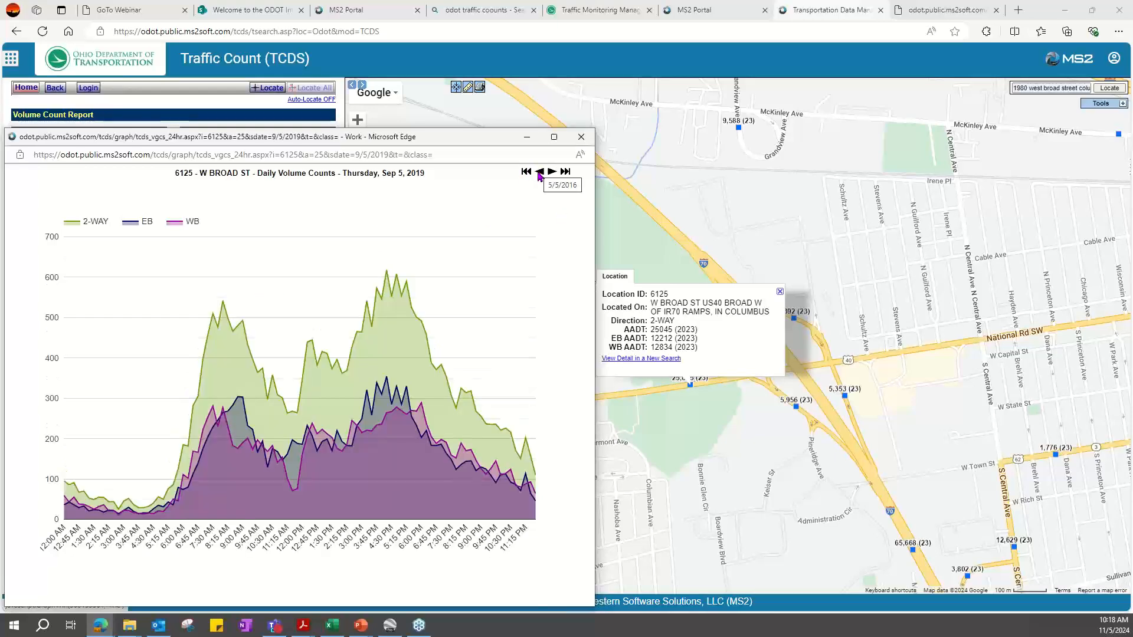
{"action": "left_click", "coordinate": [538, 172]}
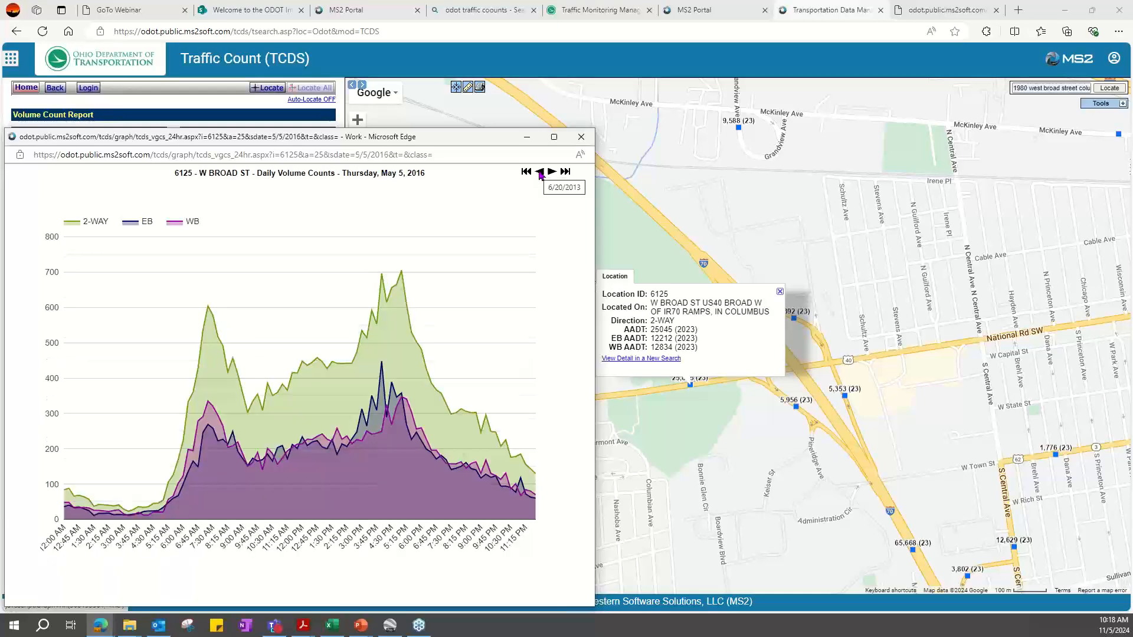
{"action": "left_click", "coordinate": [539, 172]}
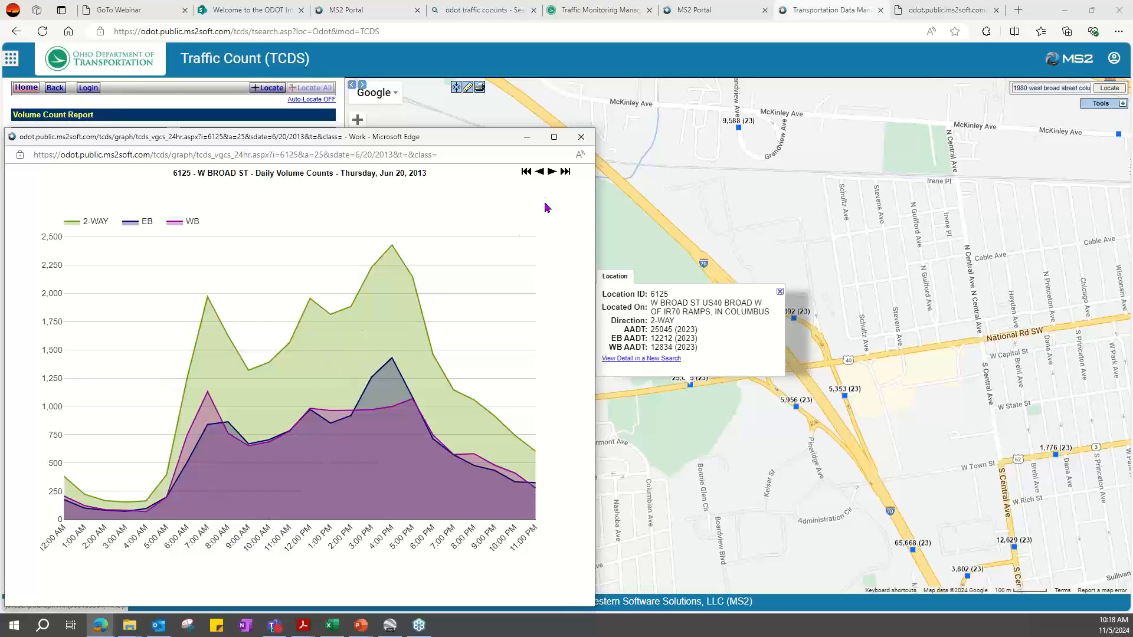
{"action": "left_click", "coordinate": [540, 172]}
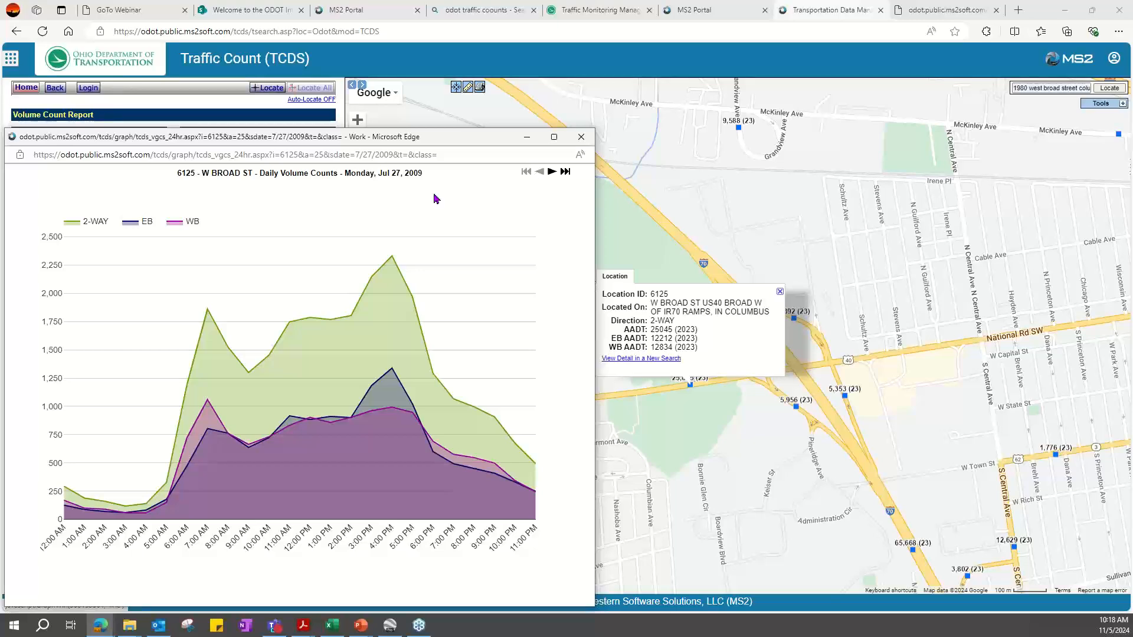
Step the line graph forward to Jun 23, 2022, compare it with Sep 5, 2019 again, and close the graph.
{"action": "left_click", "coordinate": [552, 172]}
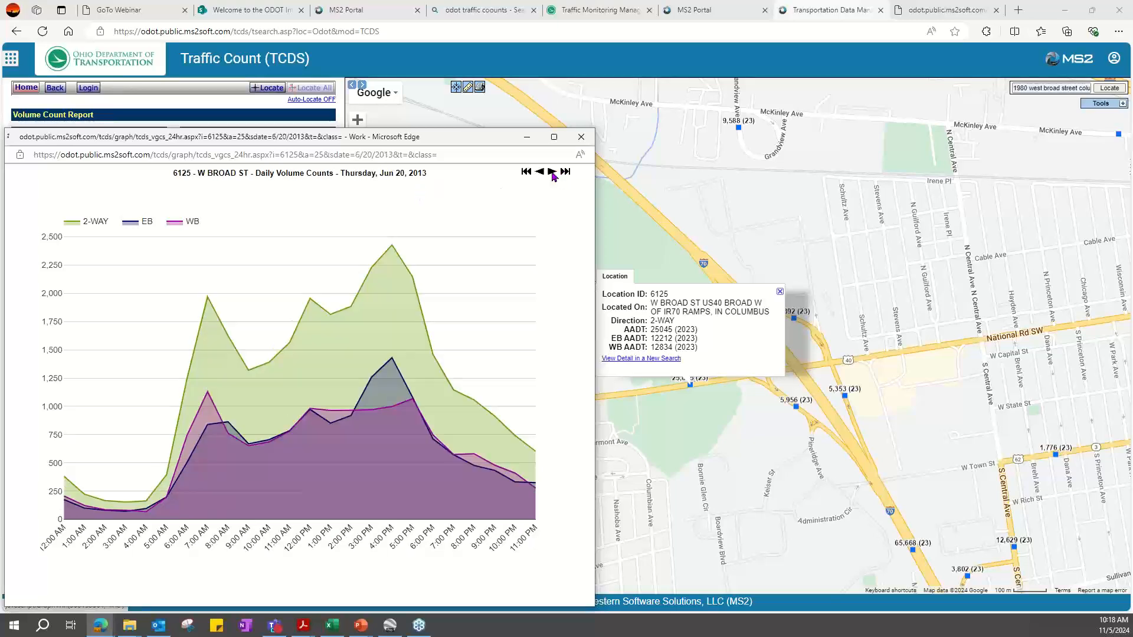
{"action": "left_click", "coordinate": [552, 173]}
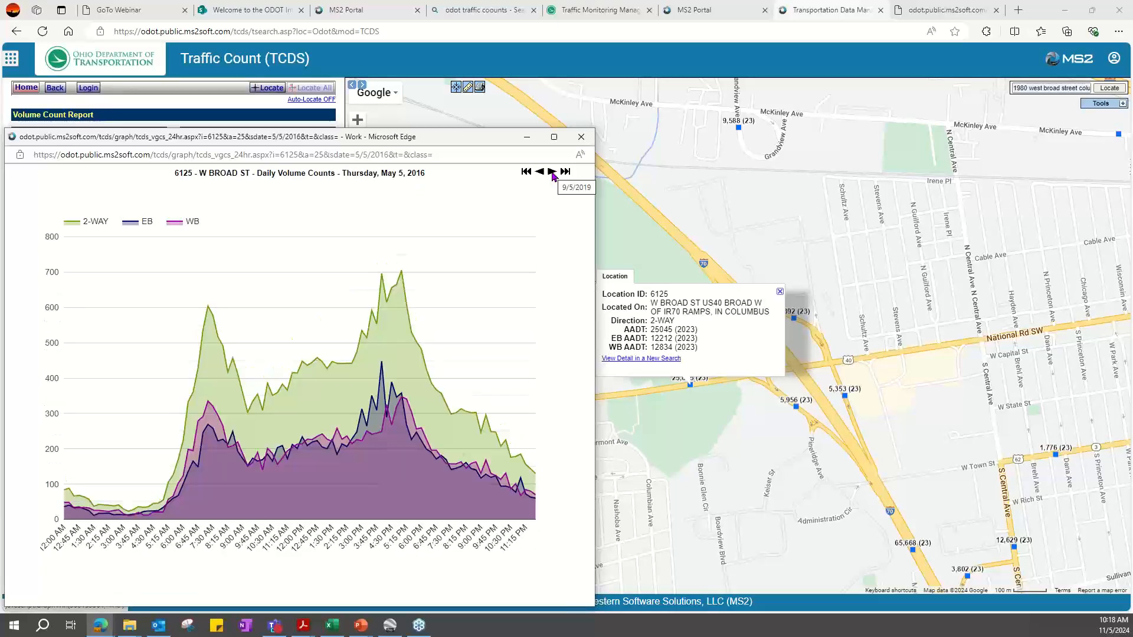
{"action": "left_click", "coordinate": [553, 171]}
{"action": "left_click", "coordinate": [552, 172]}
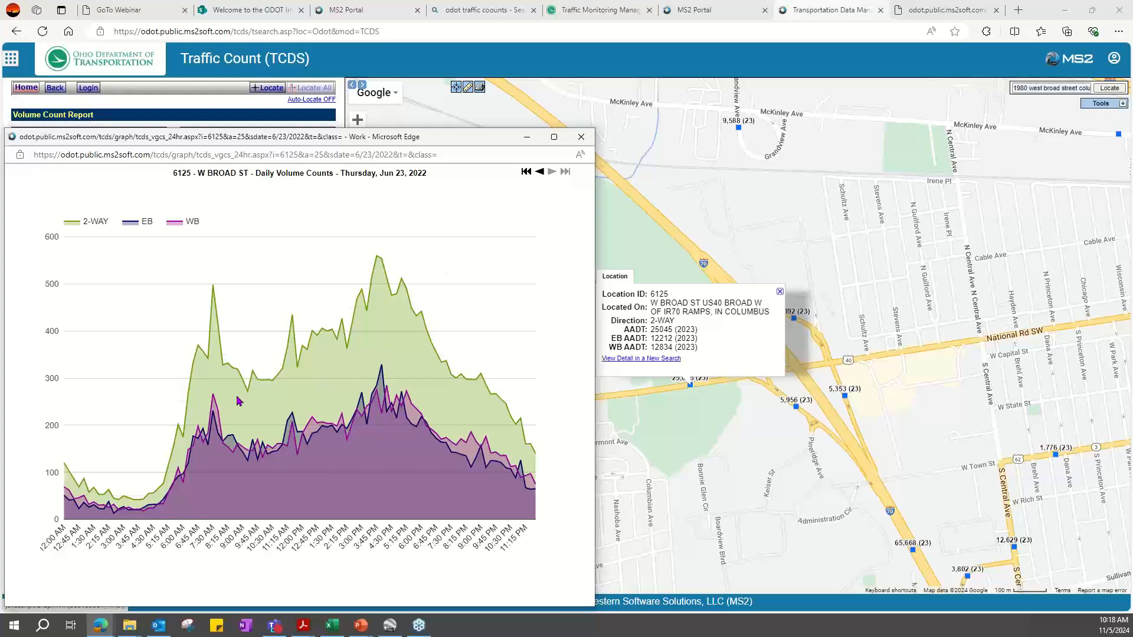
{"action": "left_click", "coordinate": [539, 172]}
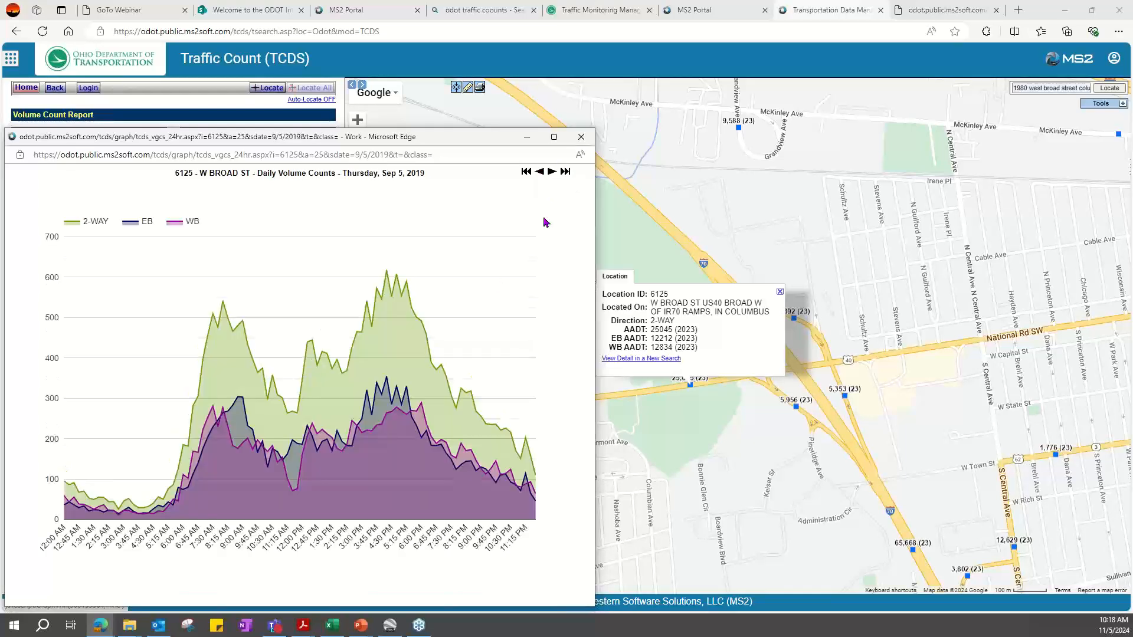
{"action": "left_click", "coordinate": [552, 172]}
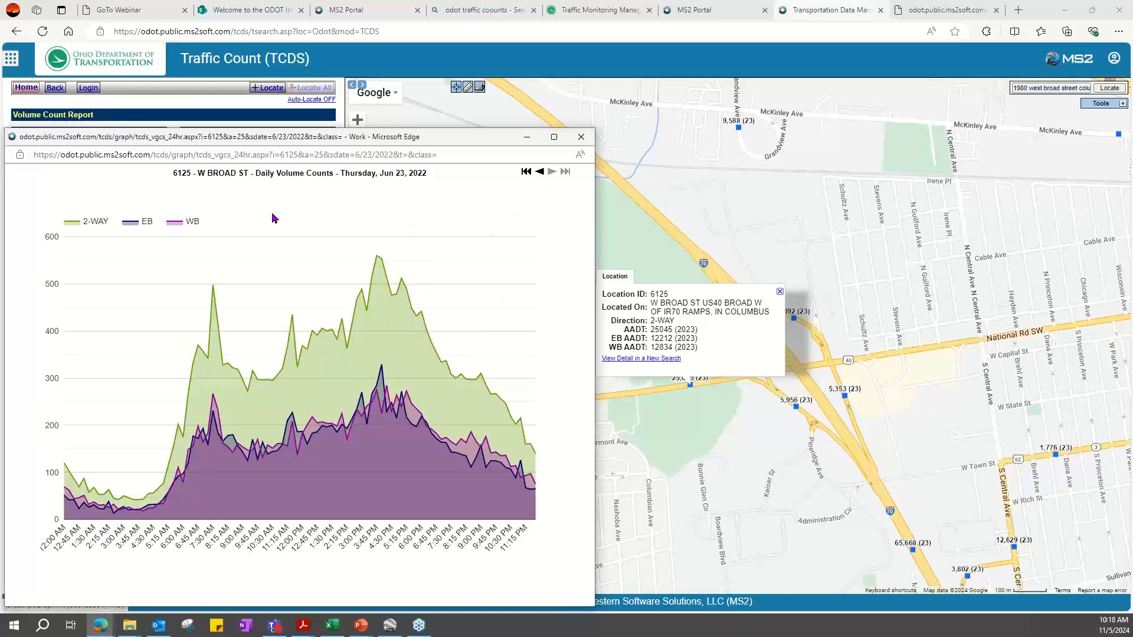
{"action": "left_click", "coordinate": [581, 138]}
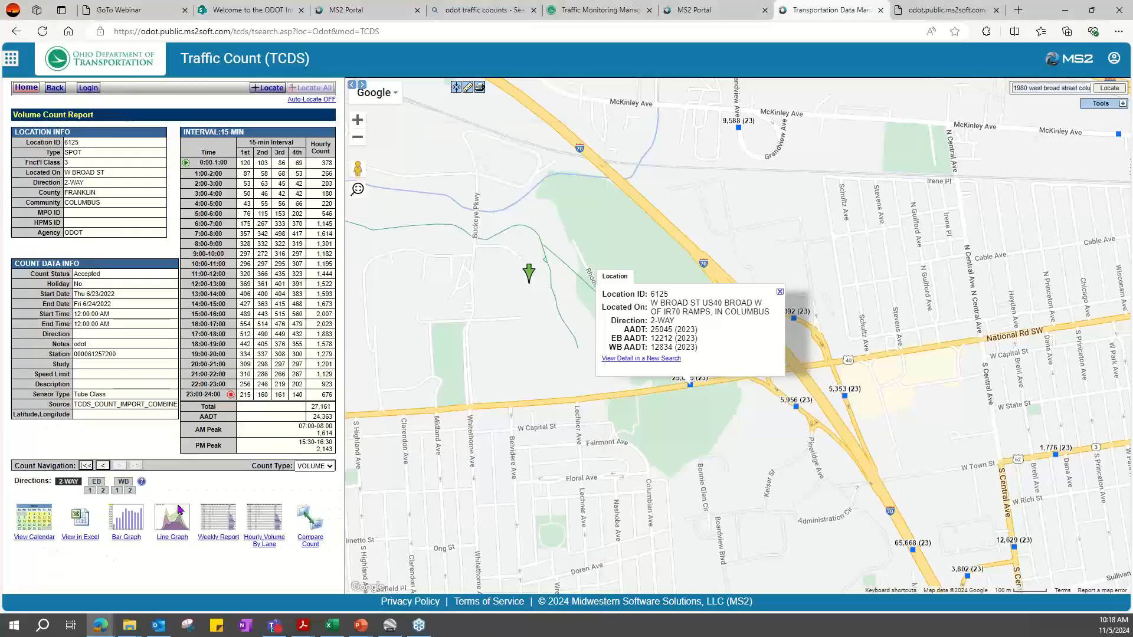
View the bar graph of the station's 24-hour hourly counts and close it.
{"action": "left_click", "coordinate": [126, 519]}
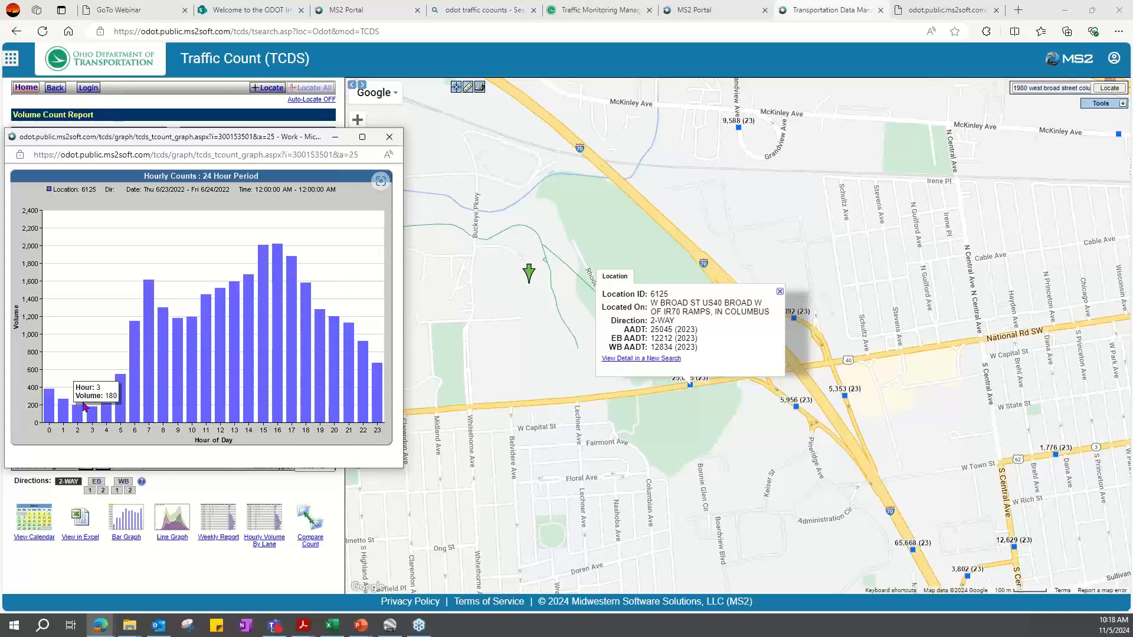
{"action": "left_click", "coordinate": [389, 137]}
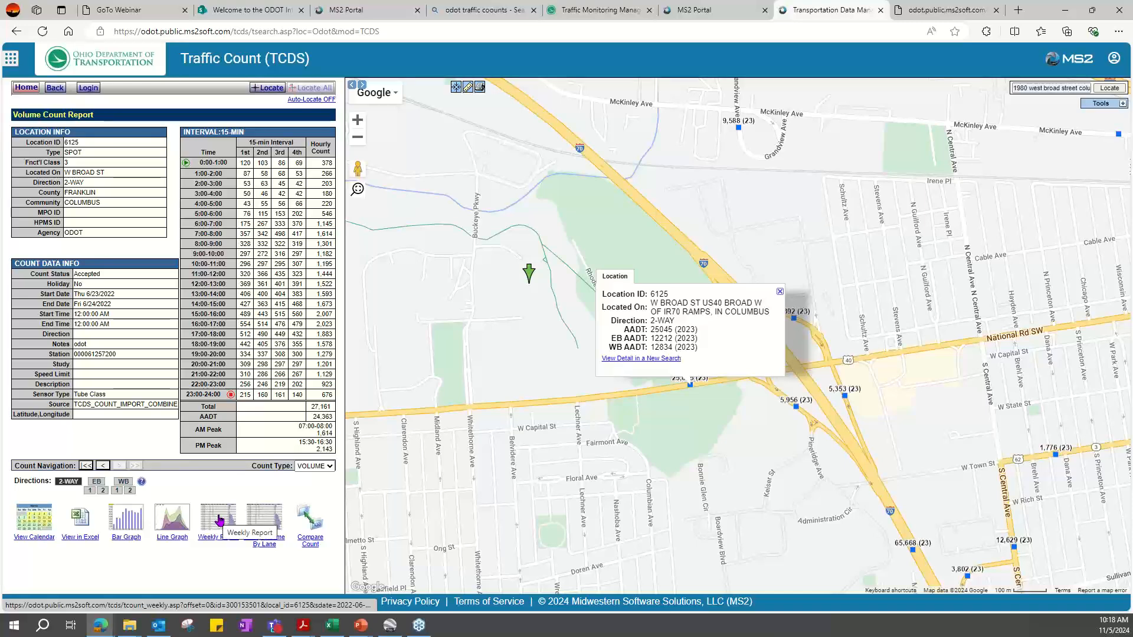
Reopen the count station on the ramp from IR70 EB to US40 W Broad St and review its data down to the notes/files.
{"action": "left_click", "coordinate": [780, 291]}
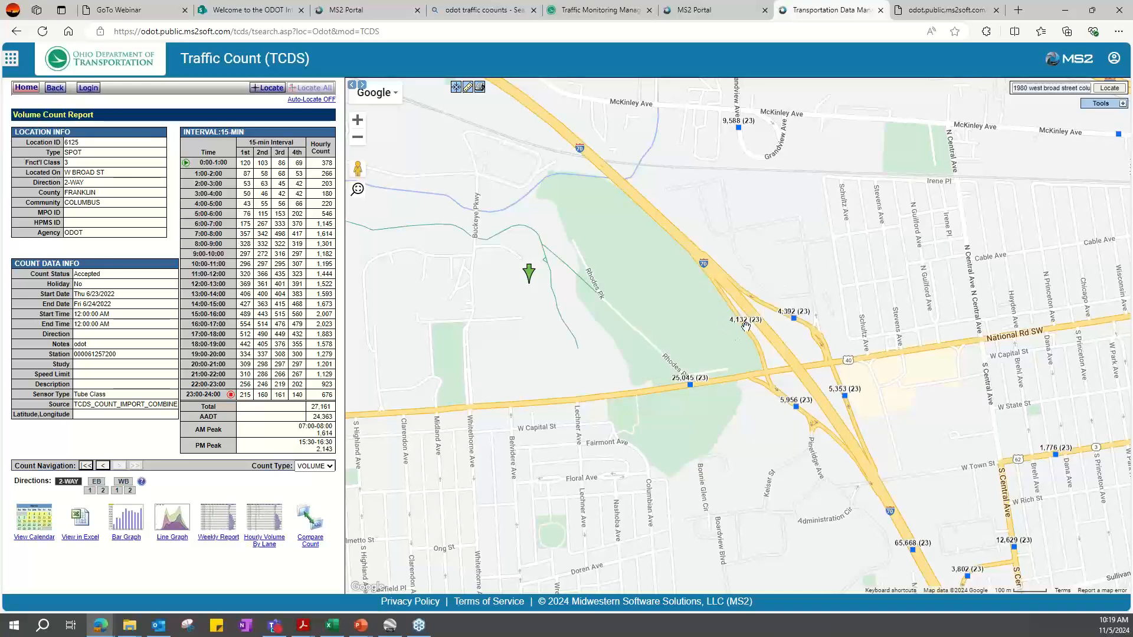
{"action": "left_click", "coordinate": [745, 325]}
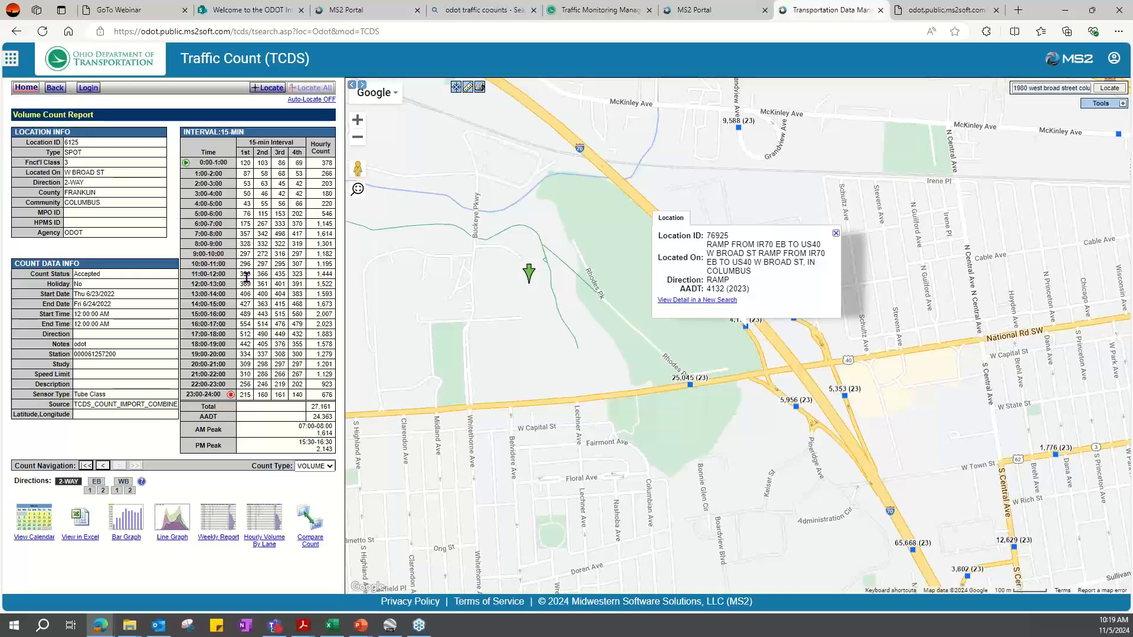
{"action": "scroll", "coordinate": [99, 301], "scroll_direction": "down", "scroll_amount": 5}
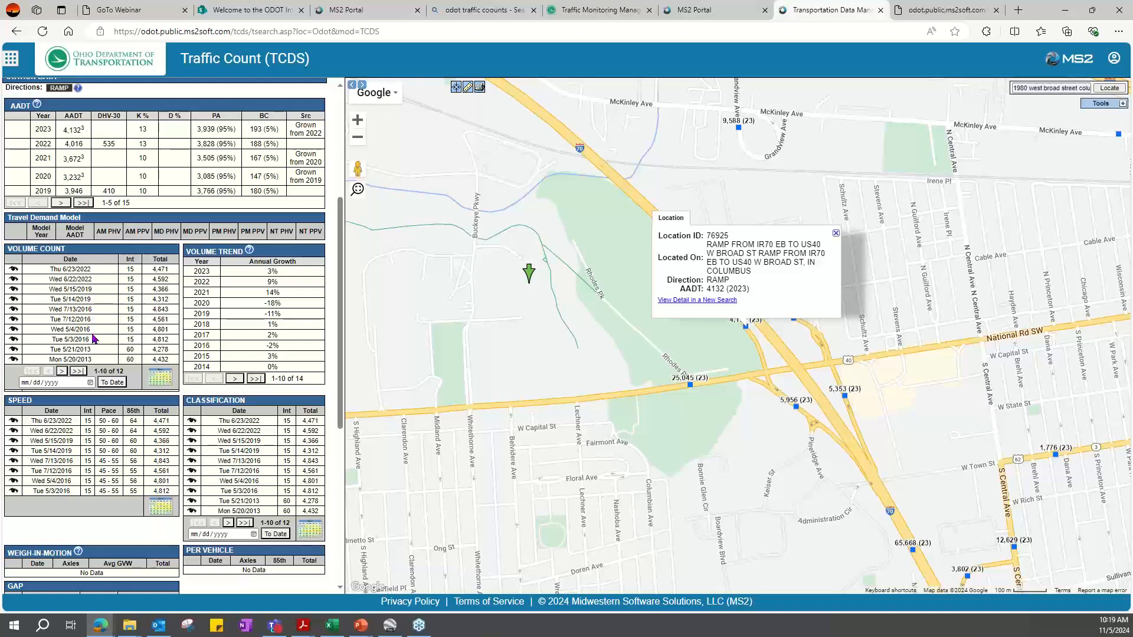
{"action": "scroll", "coordinate": [118, 308], "scroll_direction": "down", "scroll_amount": 4}
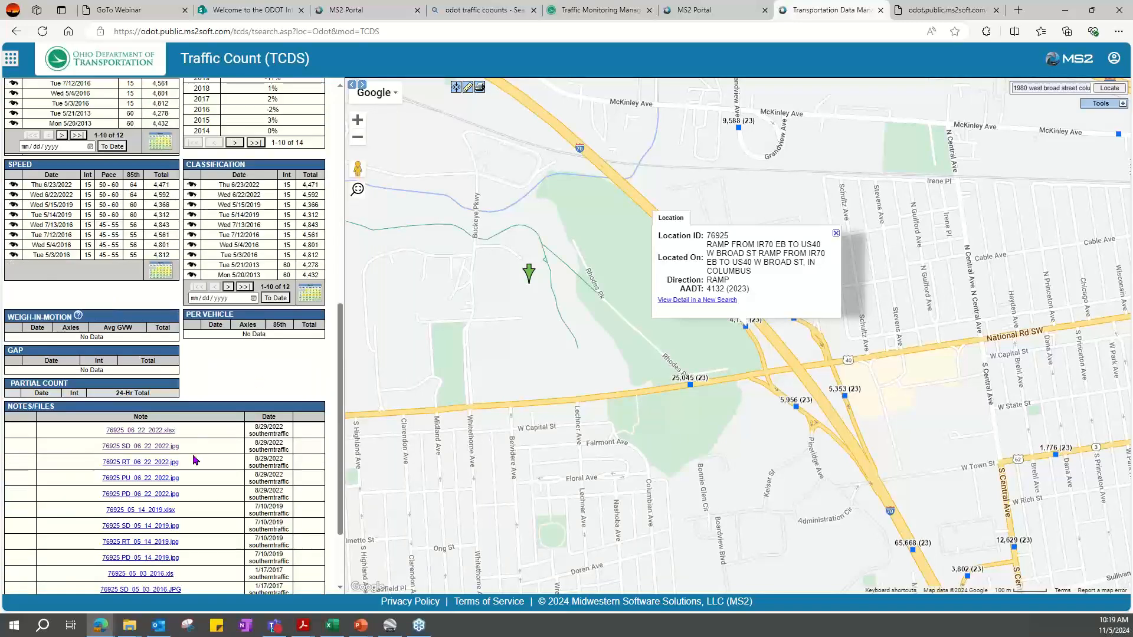
{"action": "scroll", "coordinate": [236, 365], "scroll_direction": "down", "scroll_amount": 2}
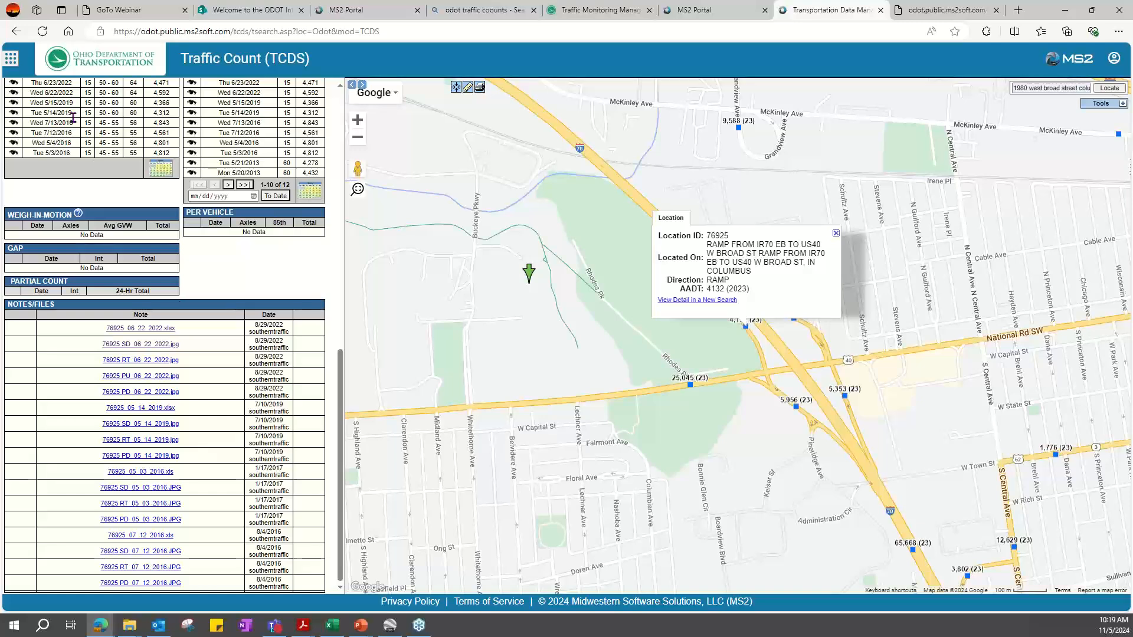
Open the ramp station's speed report for 7/13/2016 and examine the hourly speed ranges.
{"action": "scroll", "coordinate": [85, 182], "scroll_direction": "up", "scroll_amount": 5}
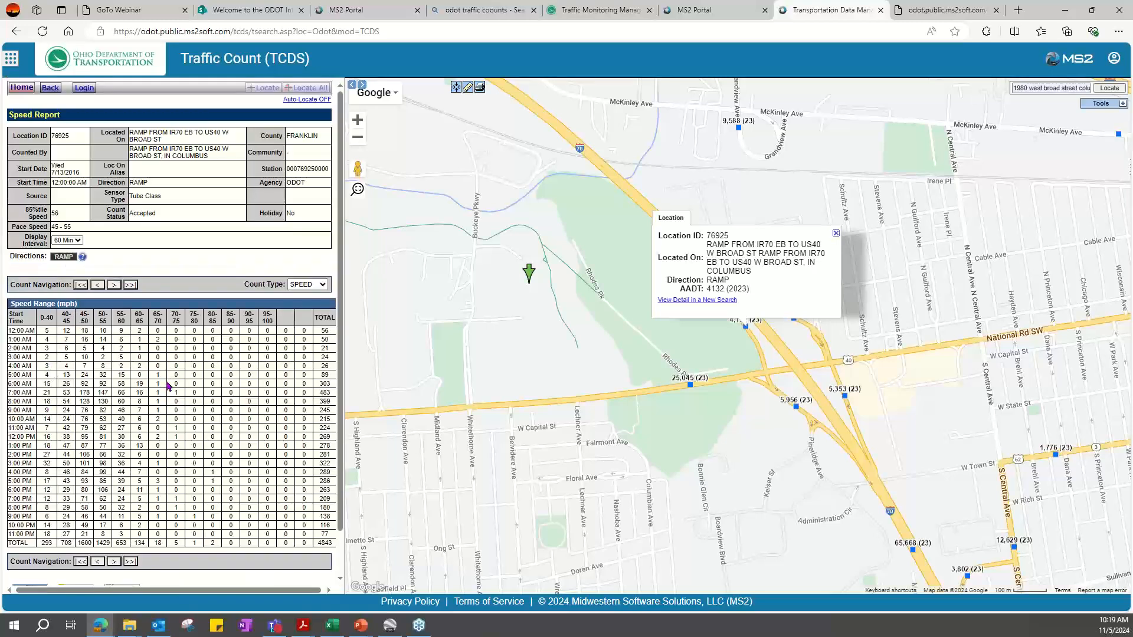
{"action": "scroll", "coordinate": [171, 371], "scroll_direction": "down", "scroll_amount": 2}
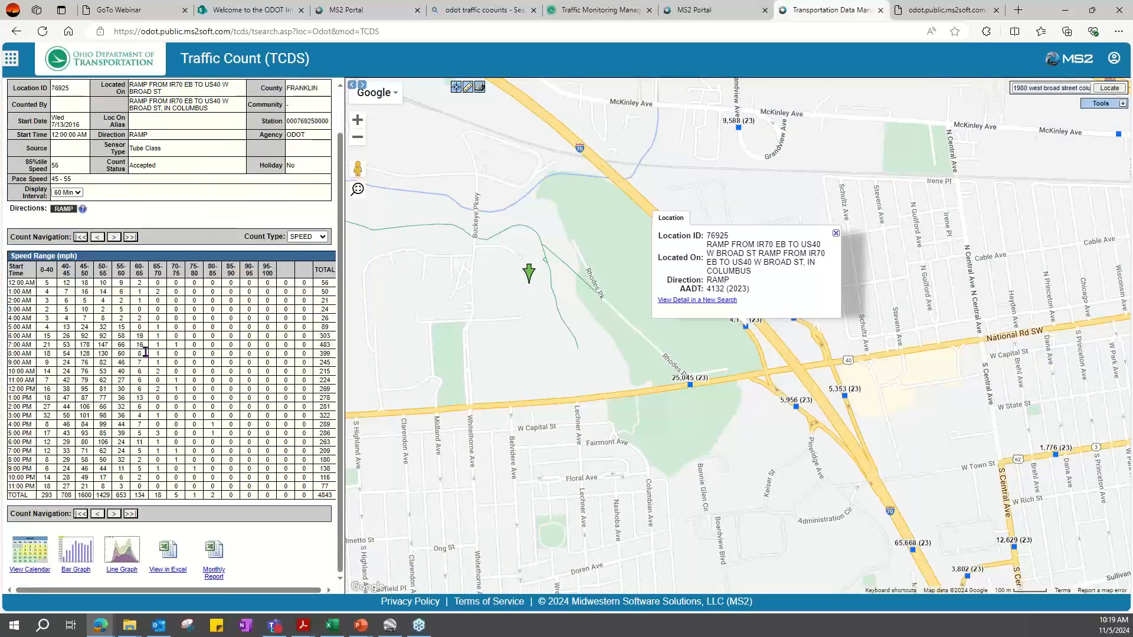
{"action": "scroll", "coordinate": [140, 226], "scroll_direction": "up", "scroll_amount": 2}
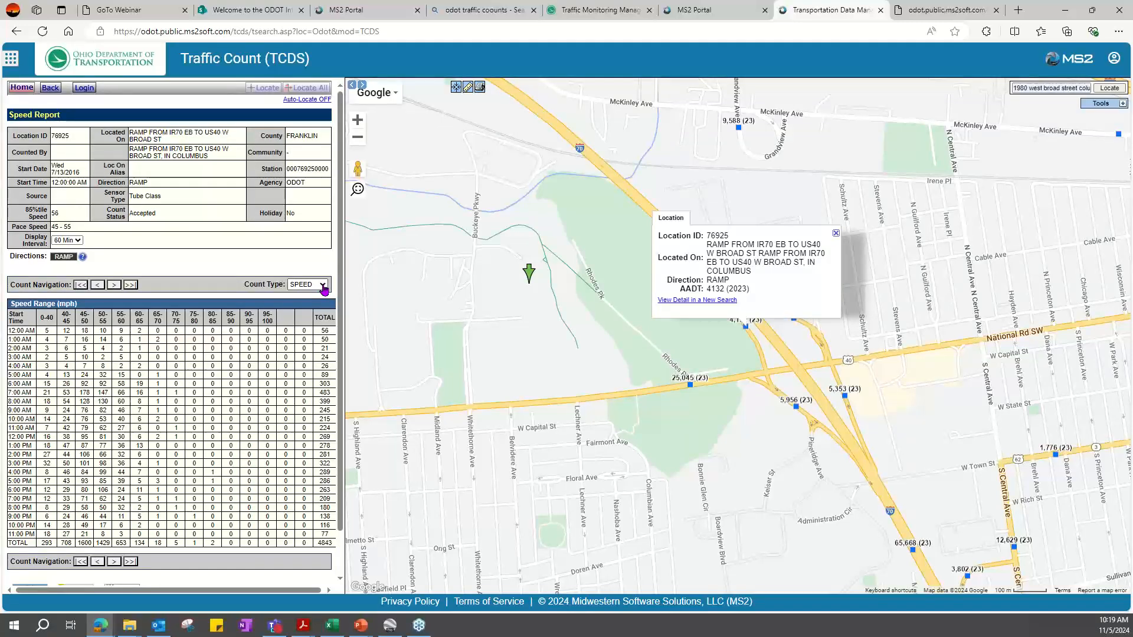
Change the count type to VOLUME, view the ramp's weekly volume report, and return to the volume count report.
{"action": "left_click", "coordinate": [324, 289]}
{"action": "left_click", "coordinate": [304, 332]}
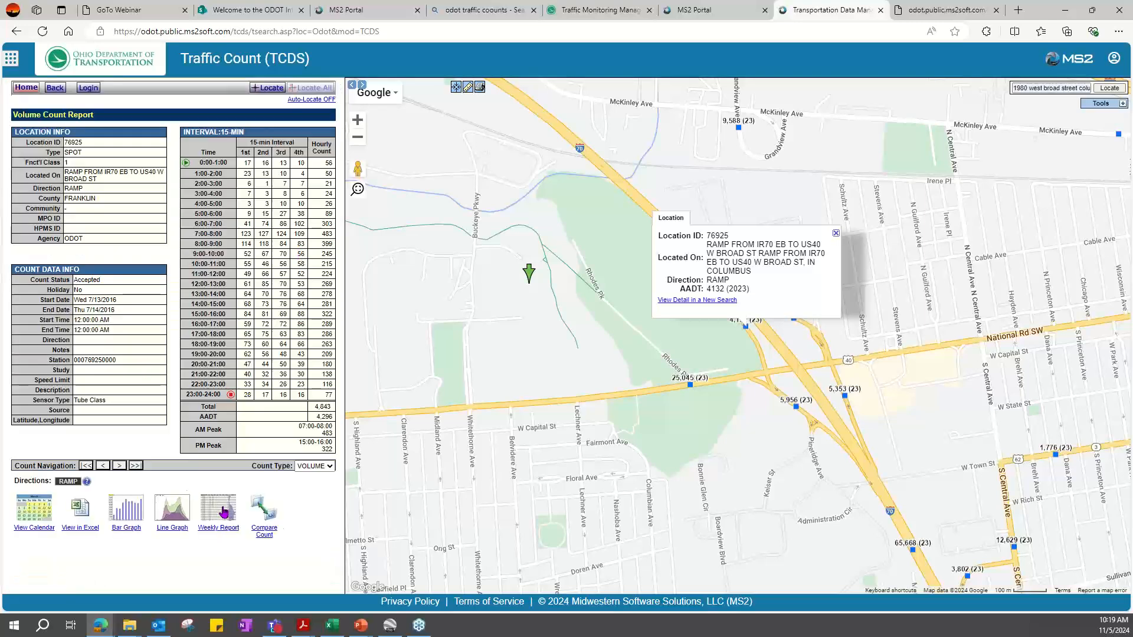
{"action": "left_click", "coordinate": [221, 512]}
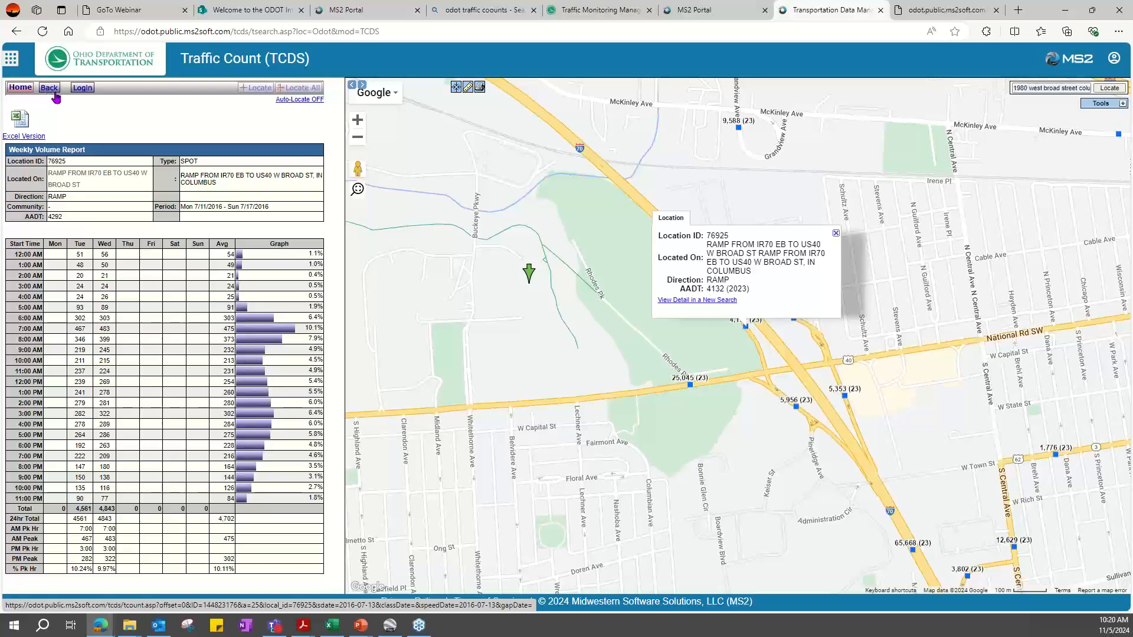
{"action": "left_click", "coordinate": [52, 89]}
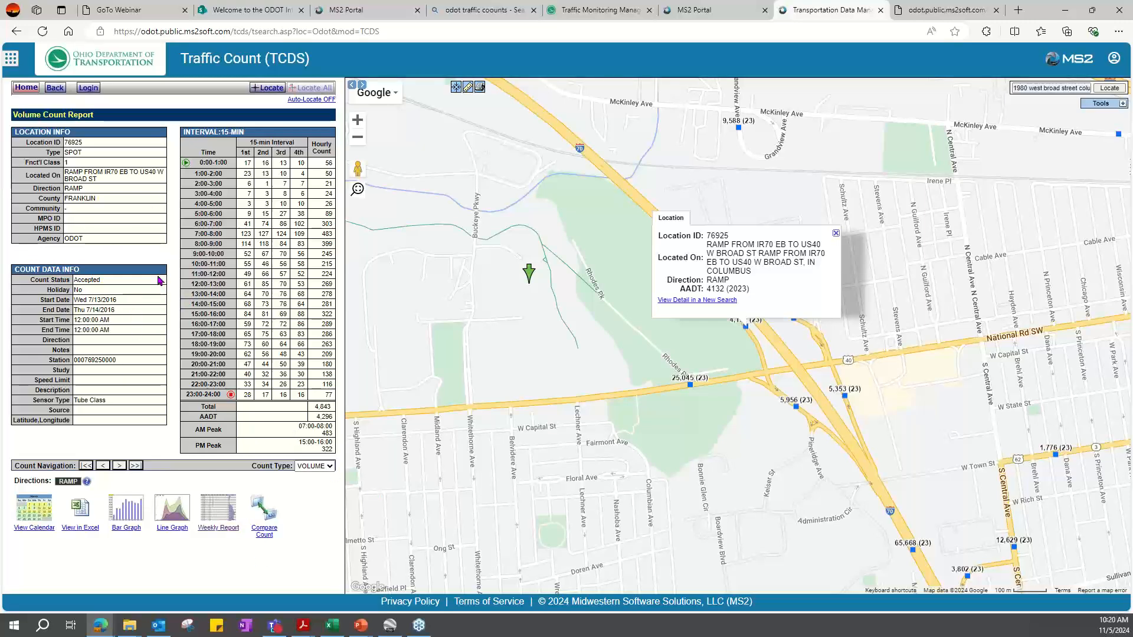
Return to the TCDS home search page and zoom the map out one level around the located address.
{"action": "left_click", "coordinate": [26, 88]}
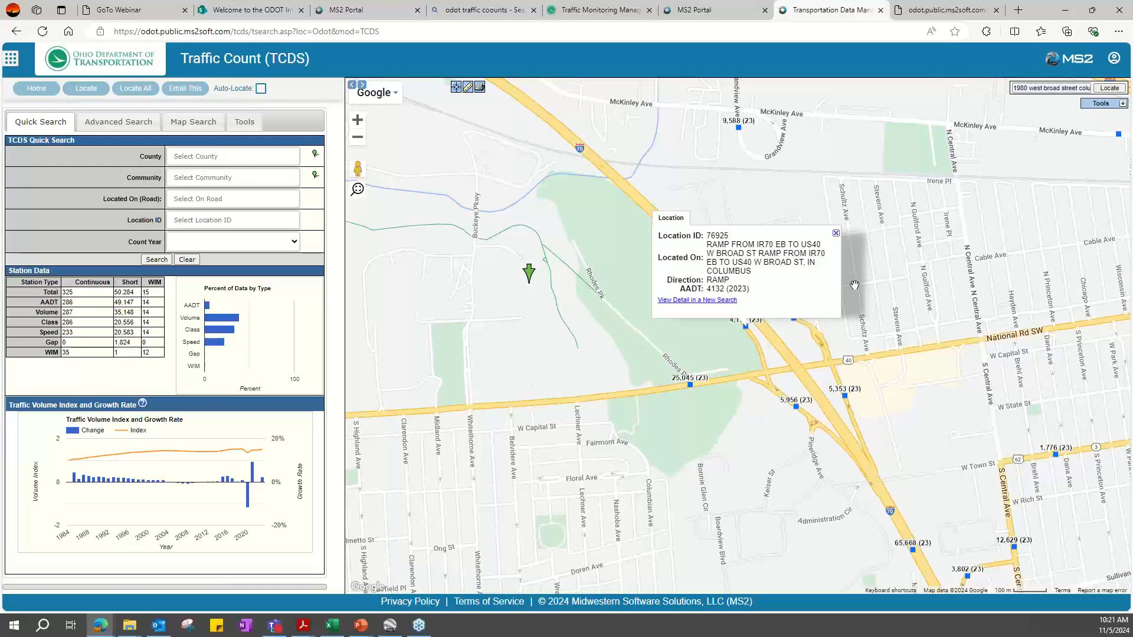
{"action": "scroll", "coordinate": [855, 285], "scroll_direction": "down", "scroll_amount": 1}
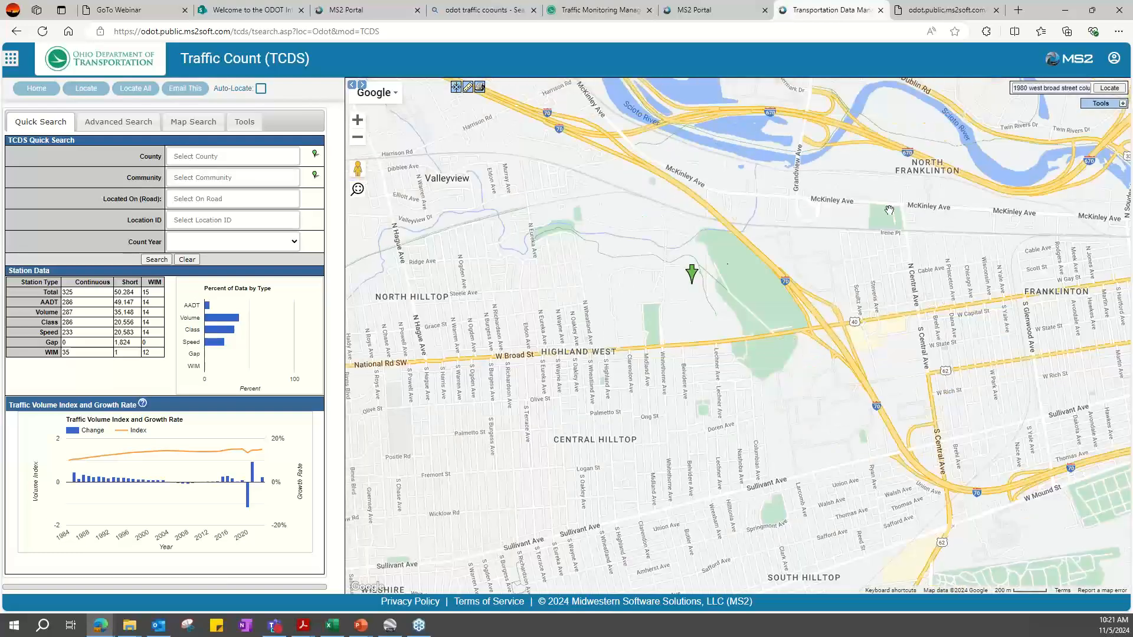
Find count station 29245 on I-70 near Buckeye Lake on the map and open its detail record.
{"action": "scroll", "coordinate": [640, 395], "scroll_direction": "down", "scroll_amount": 3}
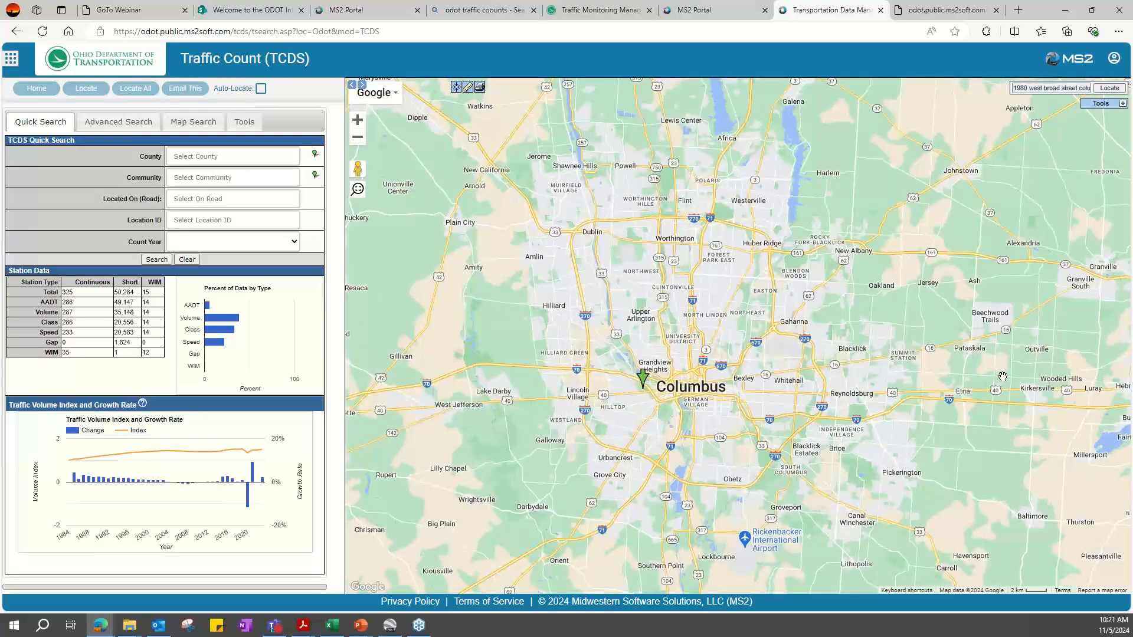
{"action": "left_click_drag", "start_coordinate": [1002, 376], "coordinate": [644, 413]}
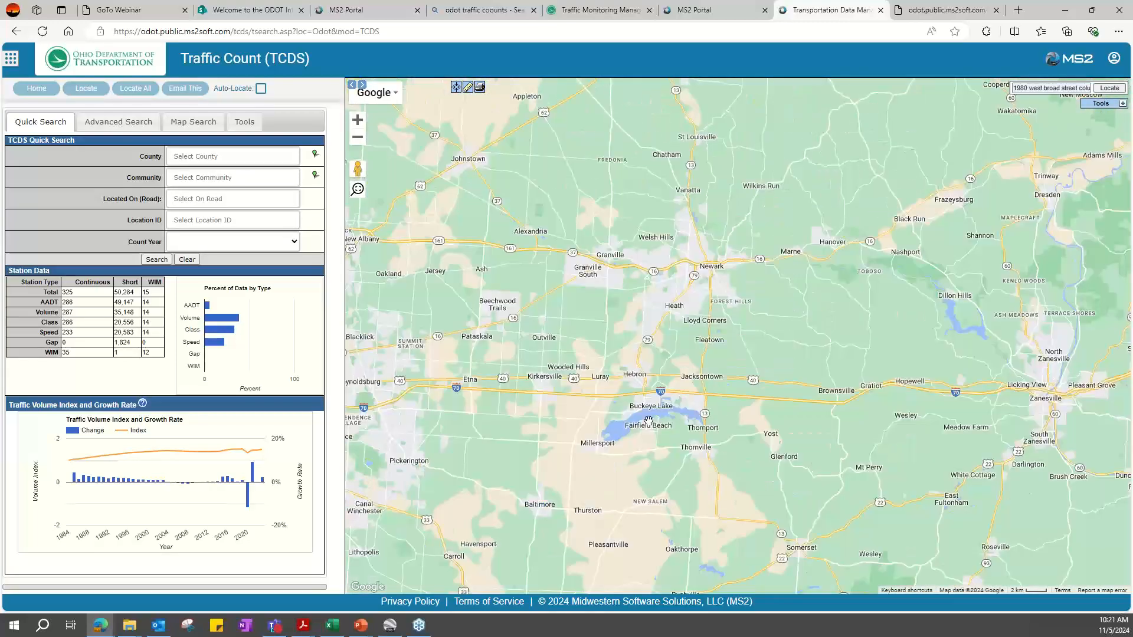
{"action": "scroll", "coordinate": [651, 407], "scroll_direction": "up", "scroll_amount": 3}
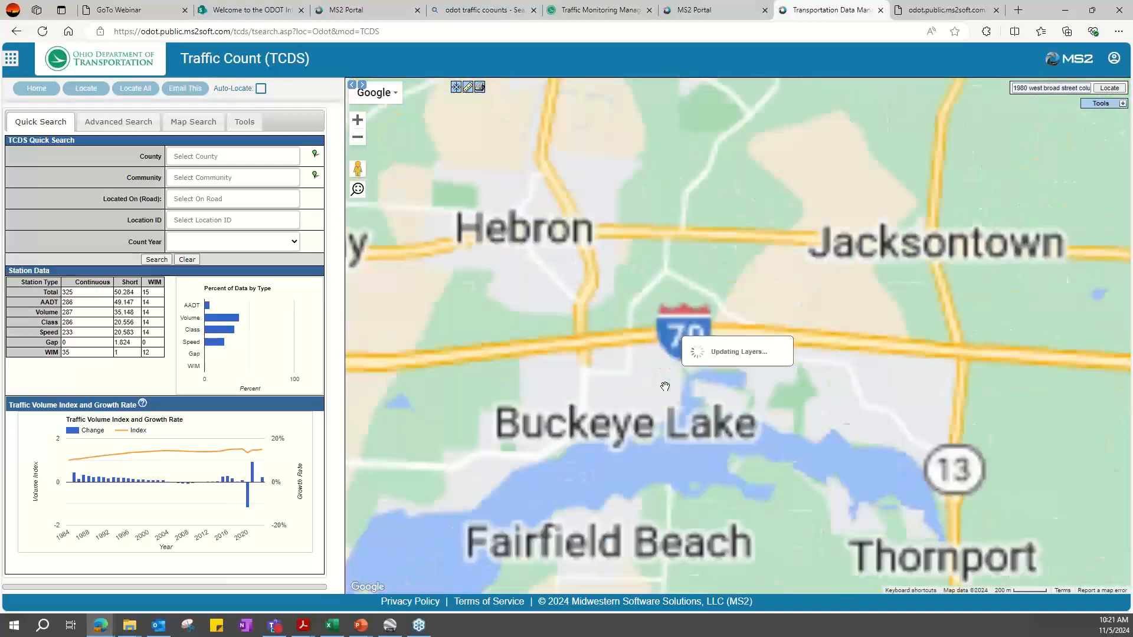
{"action": "scroll", "coordinate": [896, 336], "scroll_direction": "down", "scroll_amount": 2}
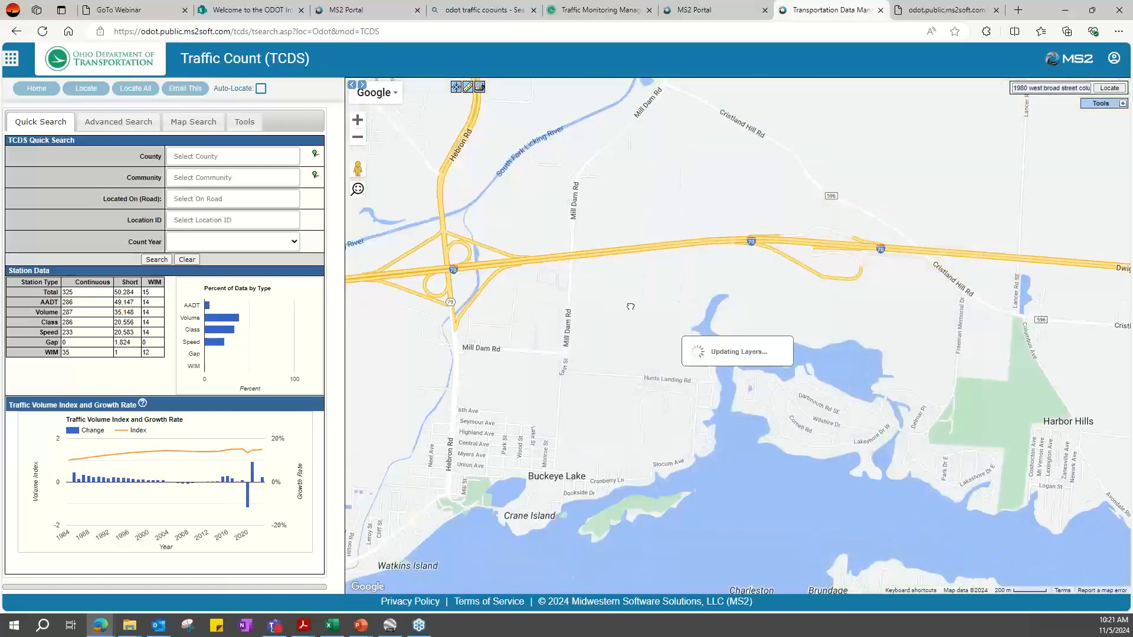
{"action": "scroll", "coordinate": [551, 374], "scroll_direction": "down", "scroll_amount": 2}
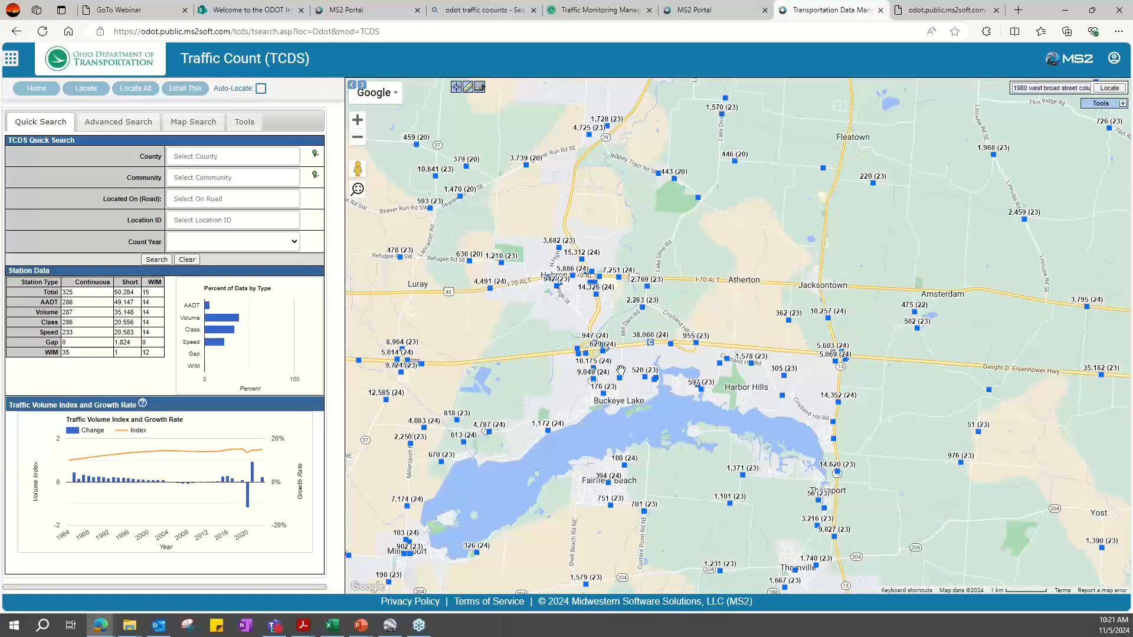
{"action": "scroll", "coordinate": [624, 368], "scroll_direction": "up", "scroll_amount": 2}
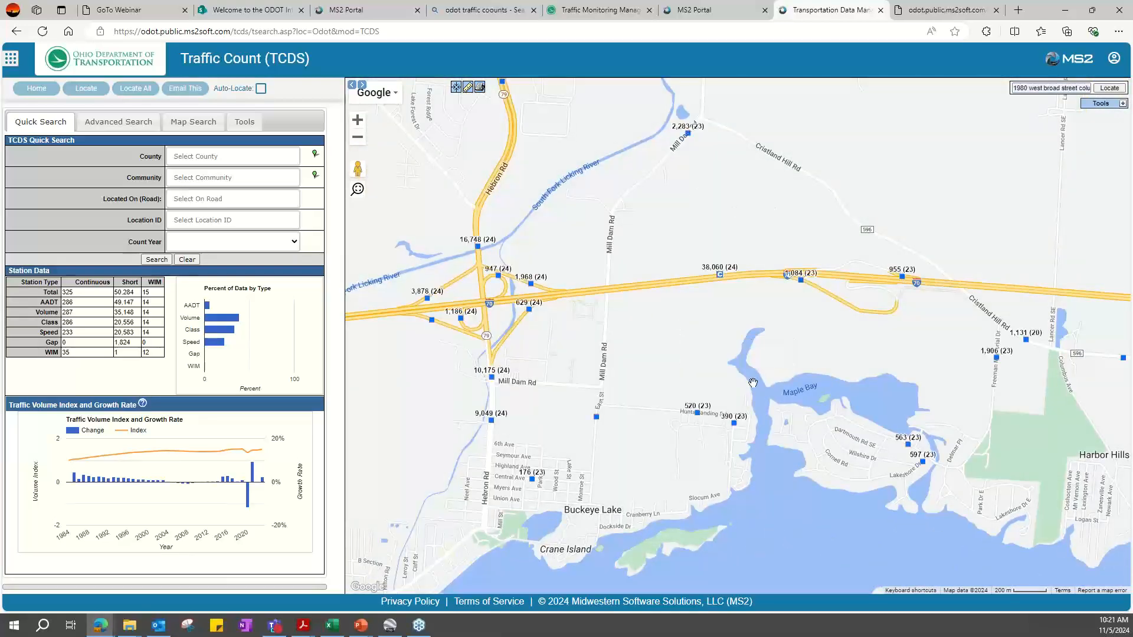
{"action": "left_click", "coordinate": [719, 272]}
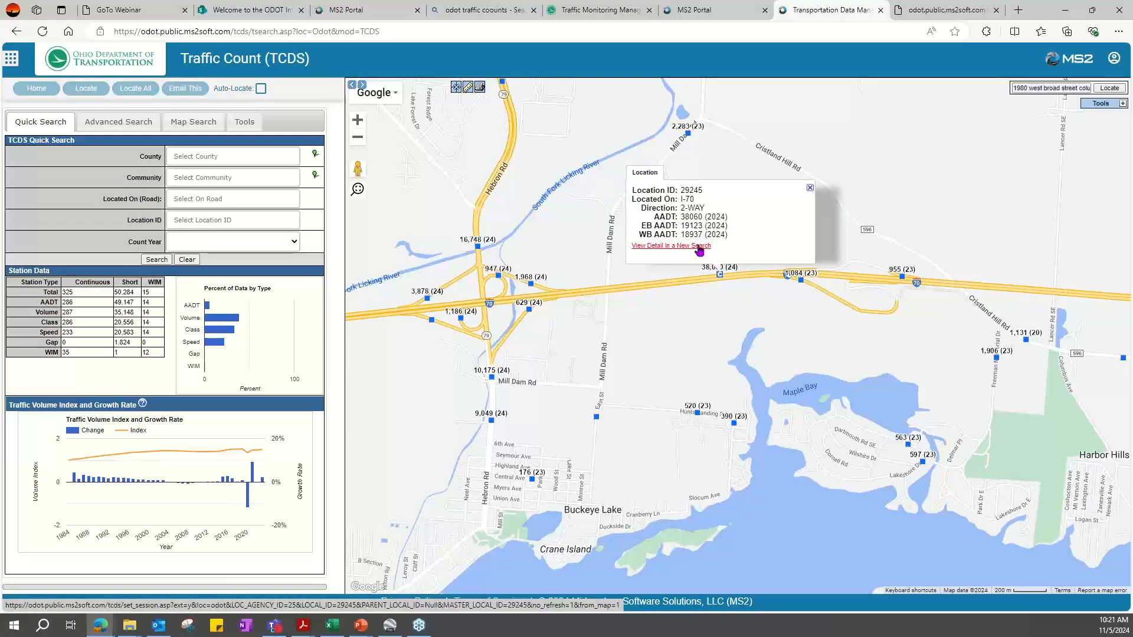
{"action": "left_click", "coordinate": [699, 247]}
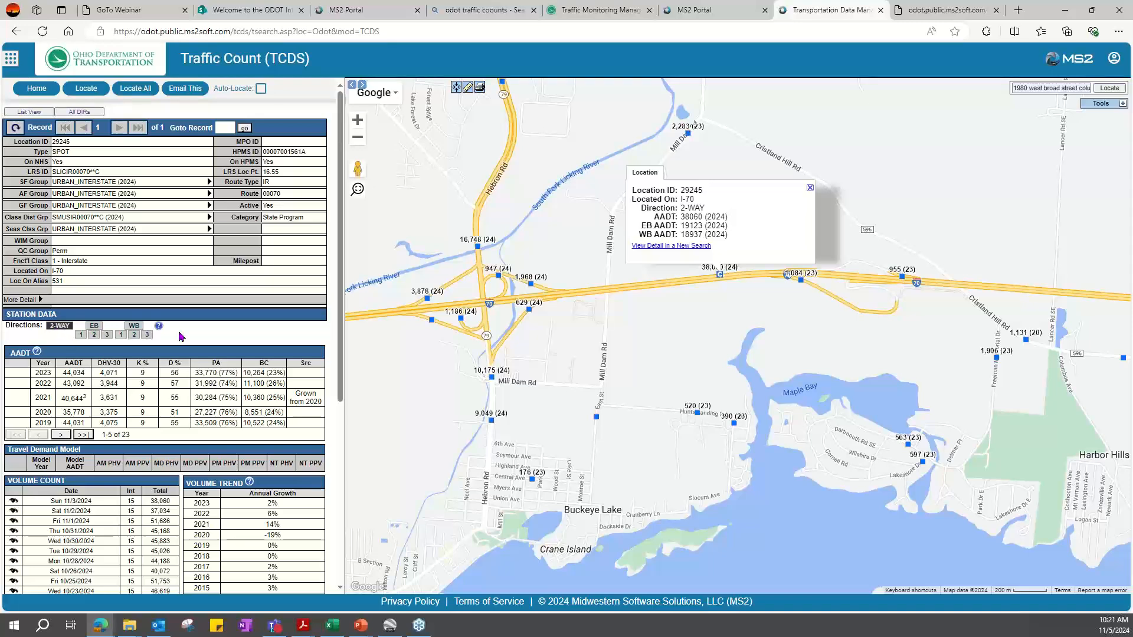
Open the station's 2024 classification calendar, try other count types, and examine which days of the year have counts.
{"action": "scroll", "coordinate": [206, 328], "scroll_direction": "down", "scroll_amount": 5}
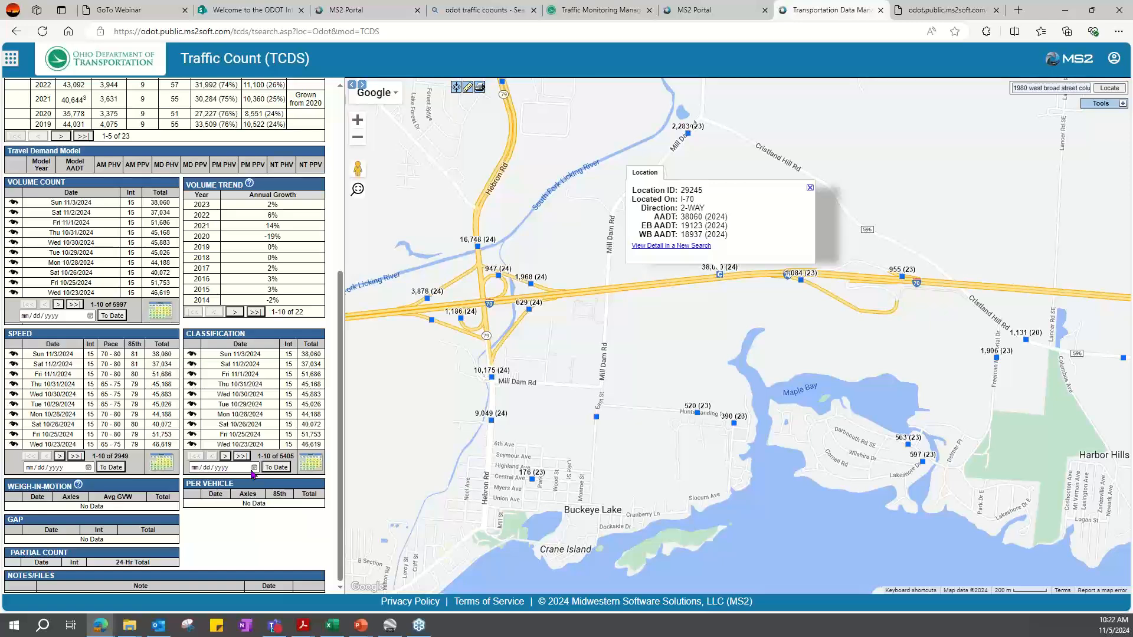
{"action": "left_click", "coordinate": [311, 467]}
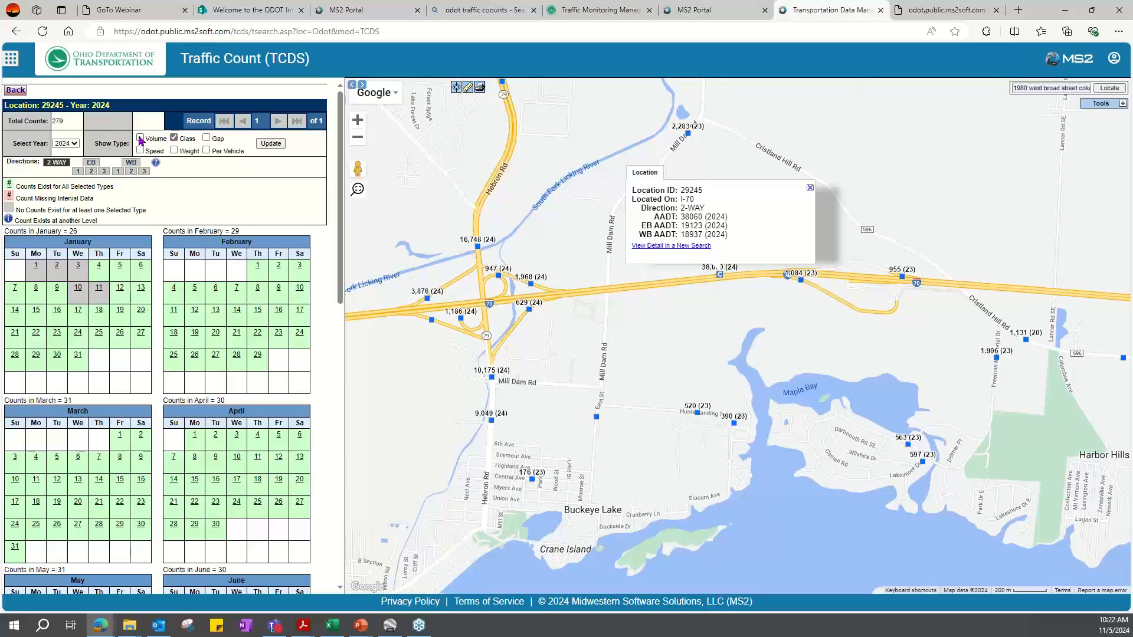
{"action": "left_click", "coordinate": [175, 138]}
{"action": "left_click", "coordinate": [141, 138]}
{"action": "left_click", "coordinate": [271, 143]}
{"action": "left_click", "coordinate": [174, 151]}
{"action": "scroll", "coordinate": [238, 322], "scroll_direction": "down", "scroll_amount": 9}
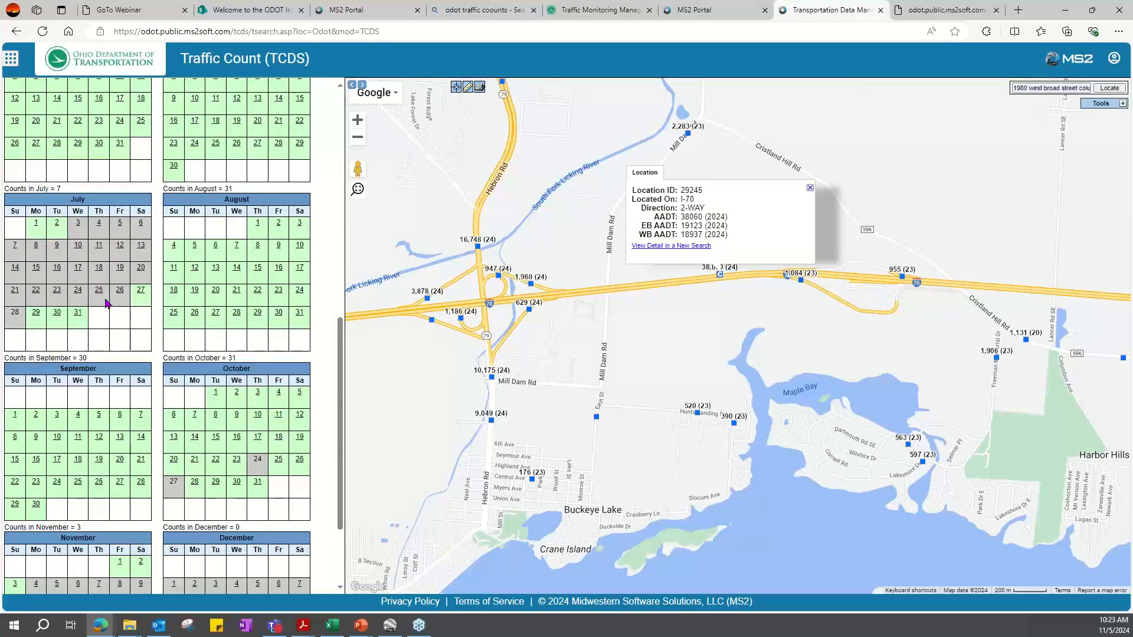
{"action": "scroll", "coordinate": [22, 438], "scroll_direction": "up", "scroll_amount": 3}
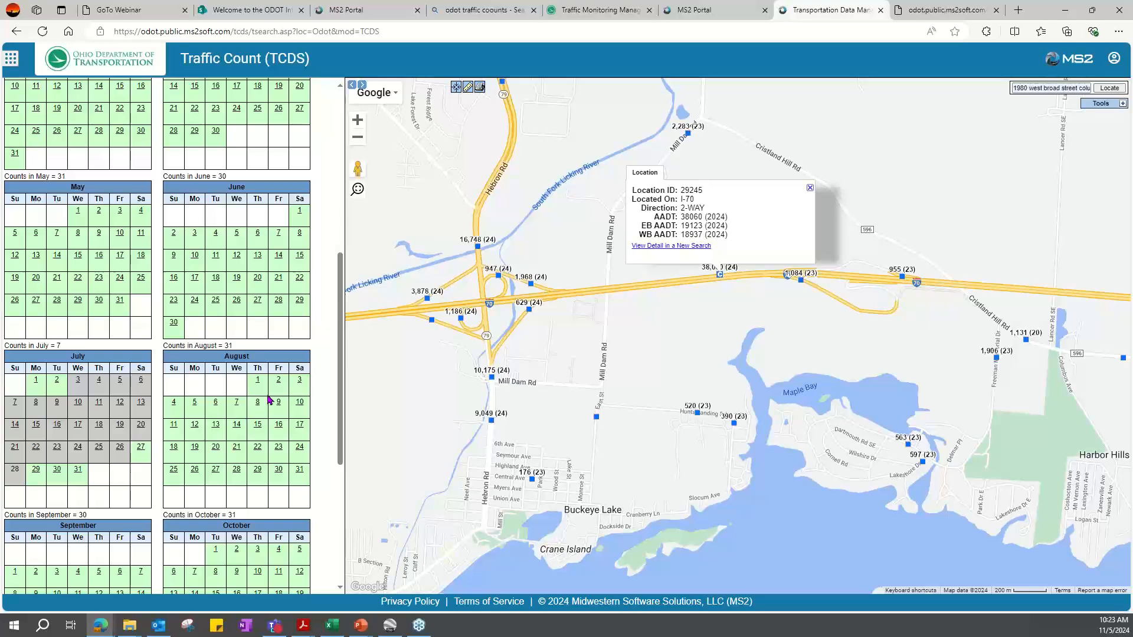
{"action": "scroll", "coordinate": [283, 312], "scroll_direction": "down", "scroll_amount": 4}
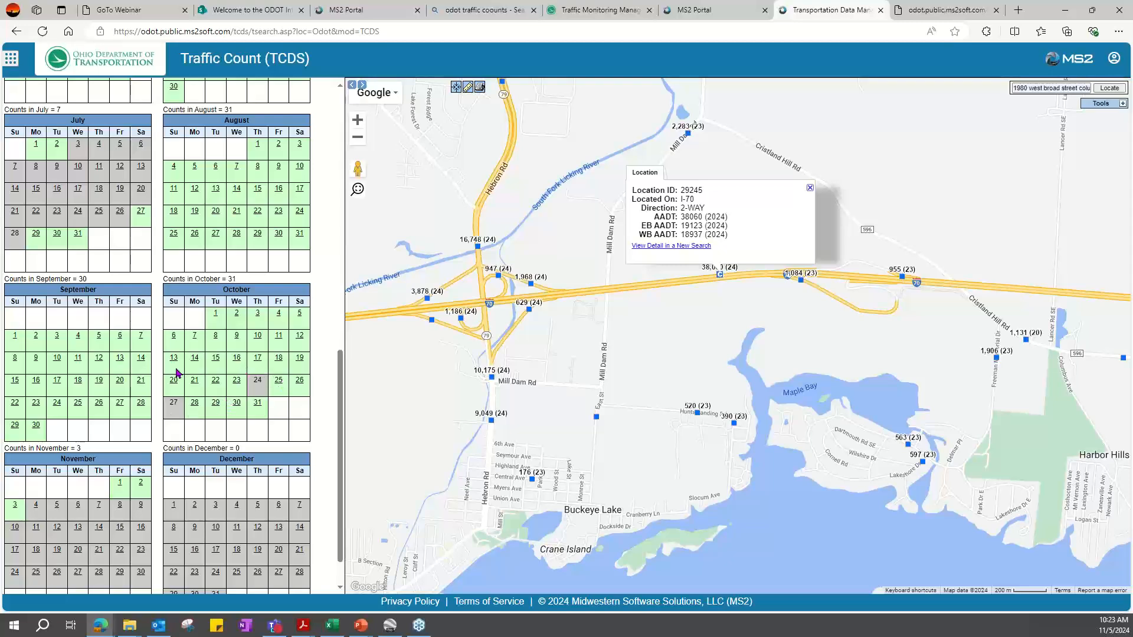
Open the classification report for 9/17/2024 and examine the FHWA vehicle classifications legend down to Class 15.
{"action": "left_click", "coordinate": [59, 384]}
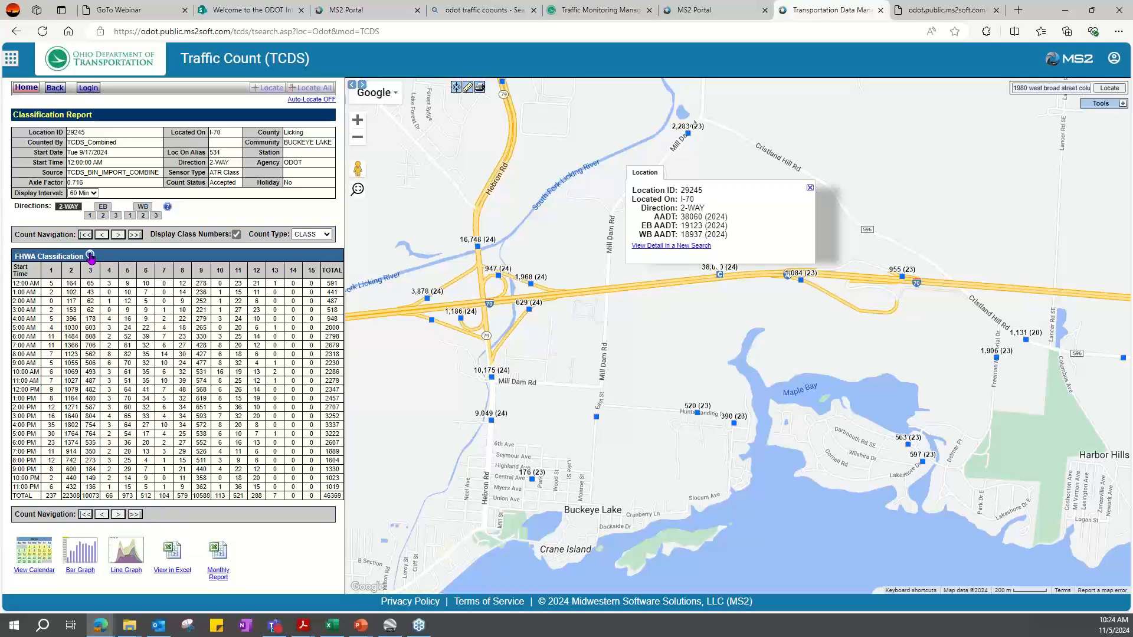
{"action": "mouse_move", "coordinate": [90, 260]}
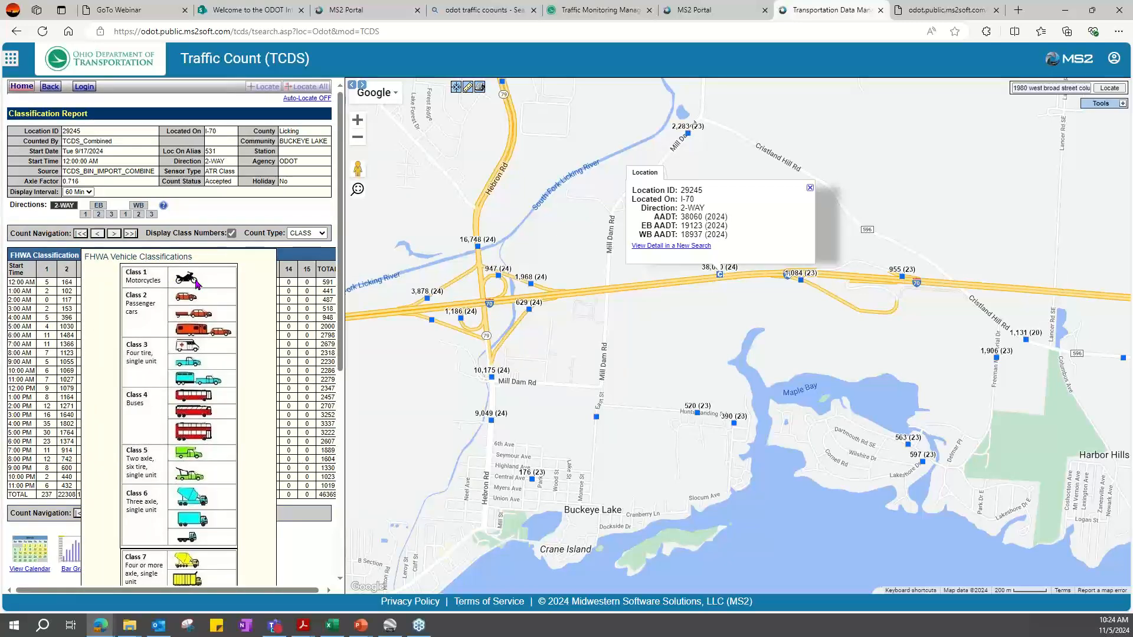
{"action": "scroll", "coordinate": [196, 285], "scroll_direction": "down", "scroll_amount": 6}
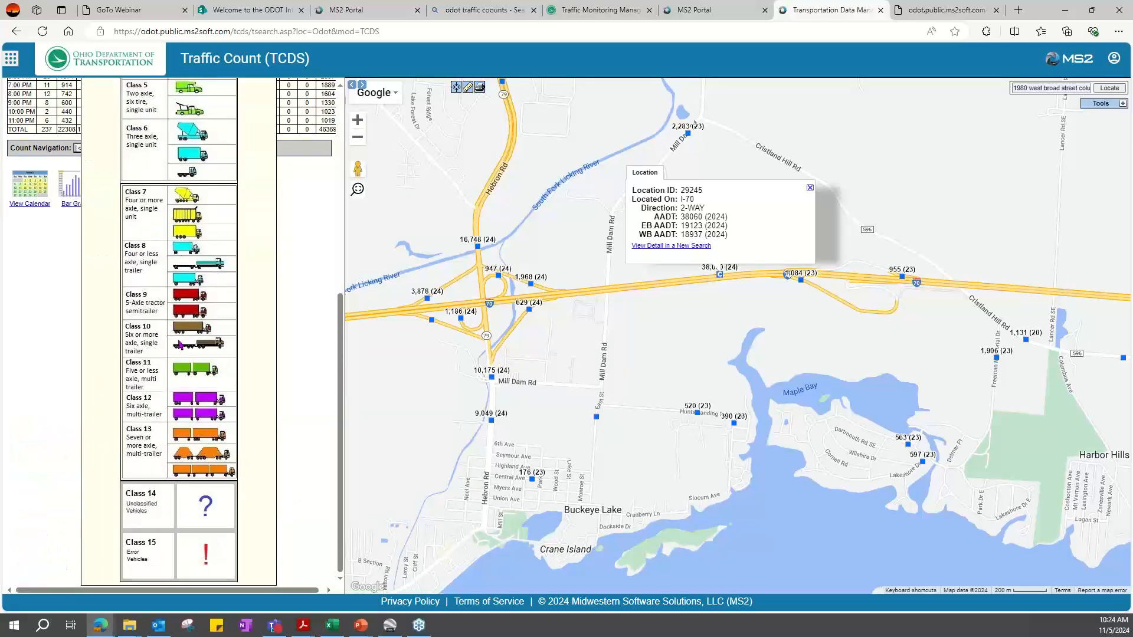
{"action": "scroll", "coordinate": [174, 88], "scroll_direction": "up", "scroll_amount": 6}
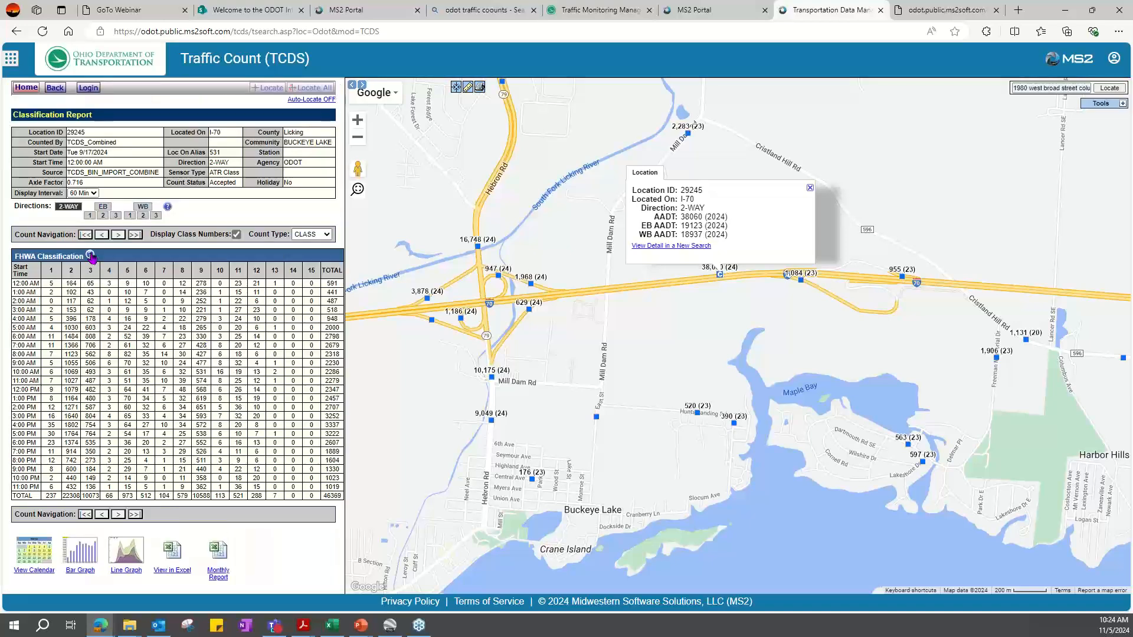
Download the station's September 2024 monthly class report, open it in Excel, and review the EB and WB rows down to the totals.
{"action": "left_click", "coordinate": [169, 206]}
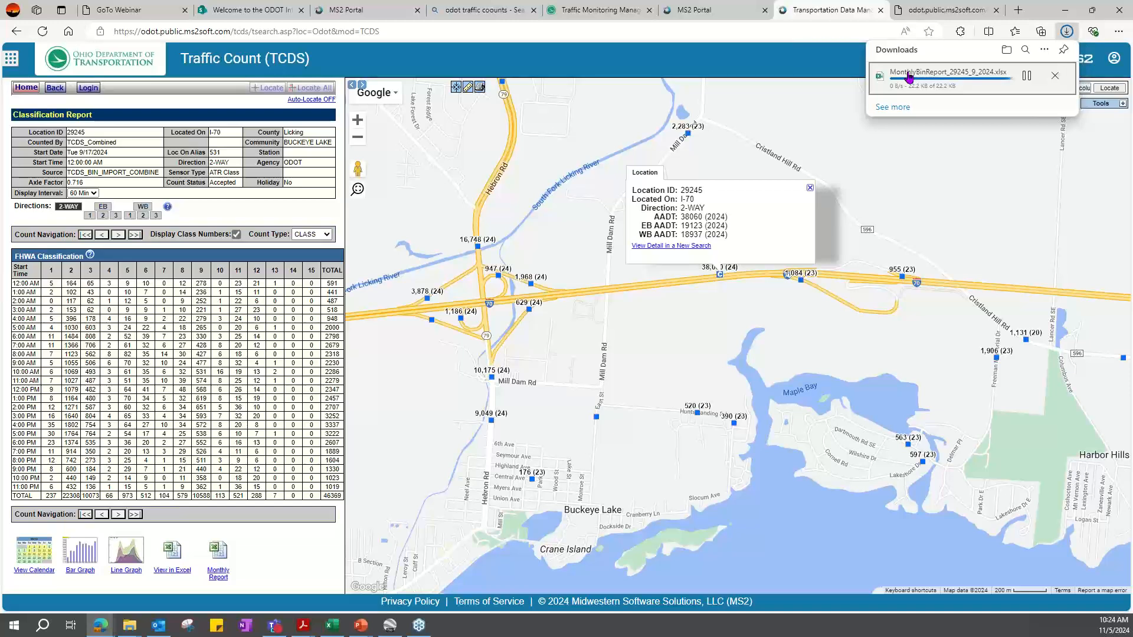
{"action": "left_click", "coordinate": [880, 80]}
{"action": "left_click", "coordinate": [327, 235]}
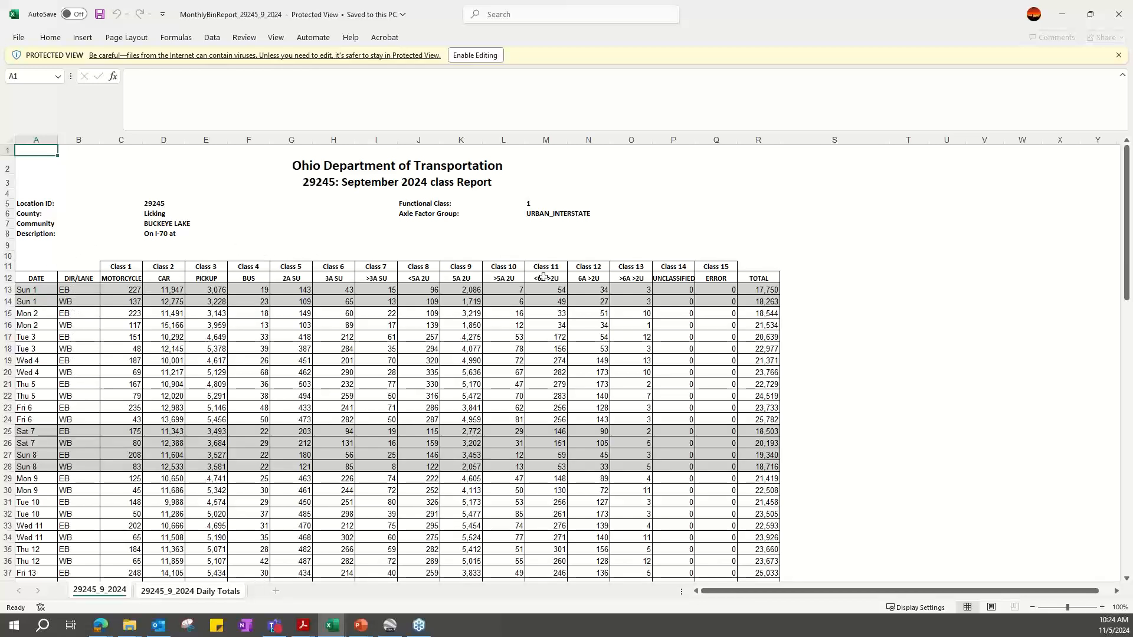
{"action": "scroll", "coordinate": [233, 208], "scroll_direction": "down", "scroll_amount": 14}
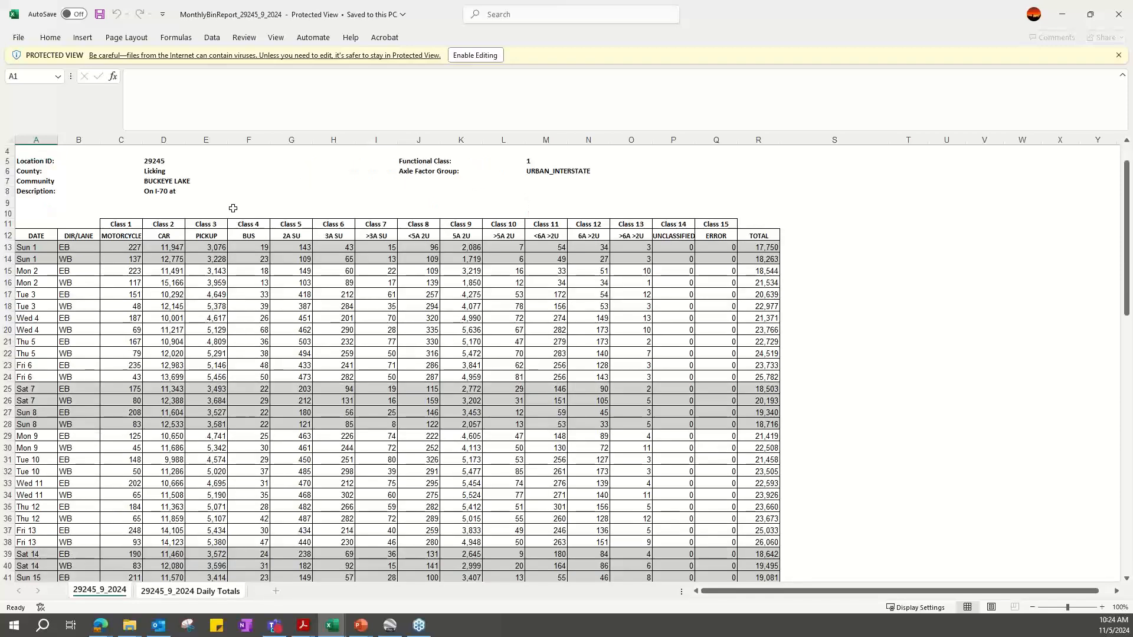
{"action": "scroll", "coordinate": [239, 464], "scroll_direction": "up", "scroll_amount": 2}
{"action": "scroll", "coordinate": [239, 465], "scroll_direction": "up", "scroll_amount": 11}
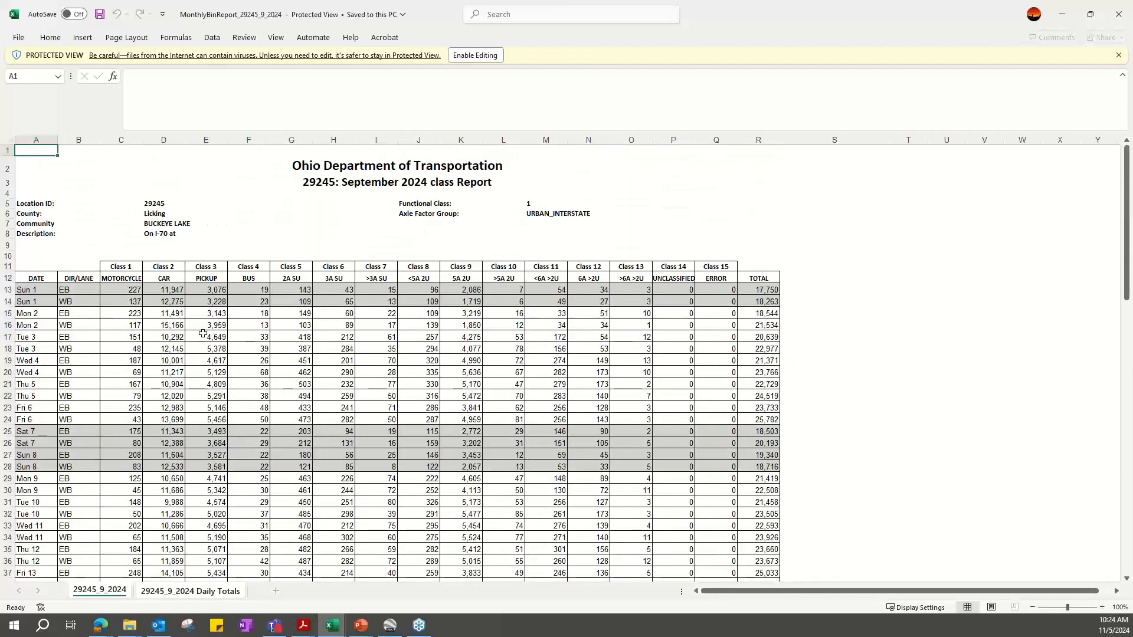
{"action": "scroll", "coordinate": [323, 228], "scroll_direction": "down", "scroll_amount": 17}
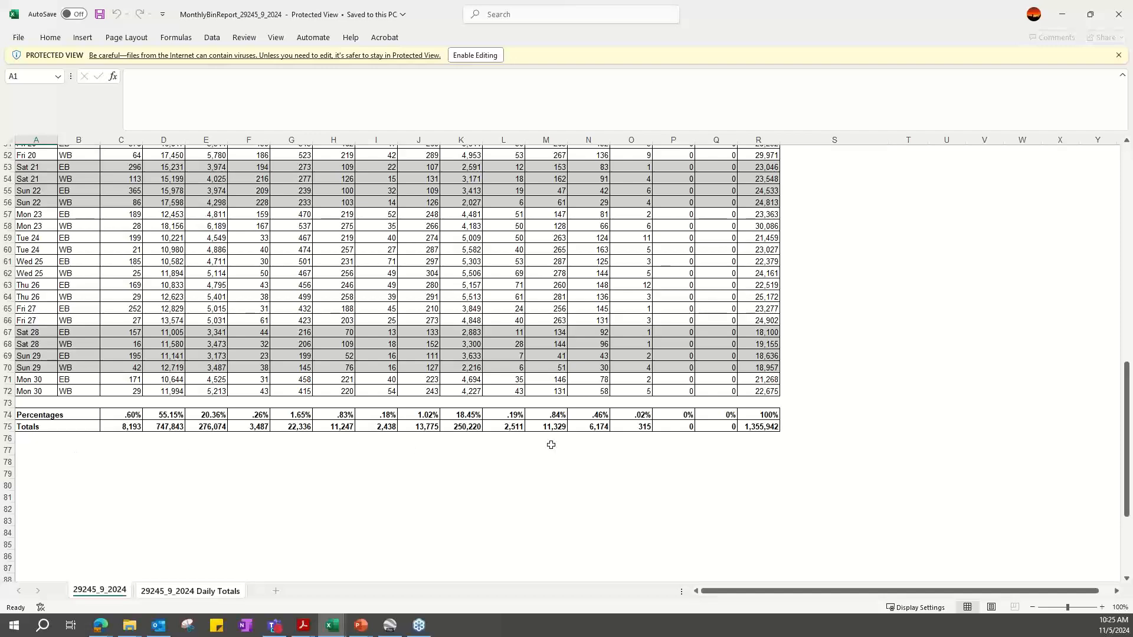
Compare the two-way counts on the 29245_9_2024 Daily Totals sheet with the directional rows on the 29245_9_2024 sheet.
{"action": "left_click", "coordinate": [180, 592]}
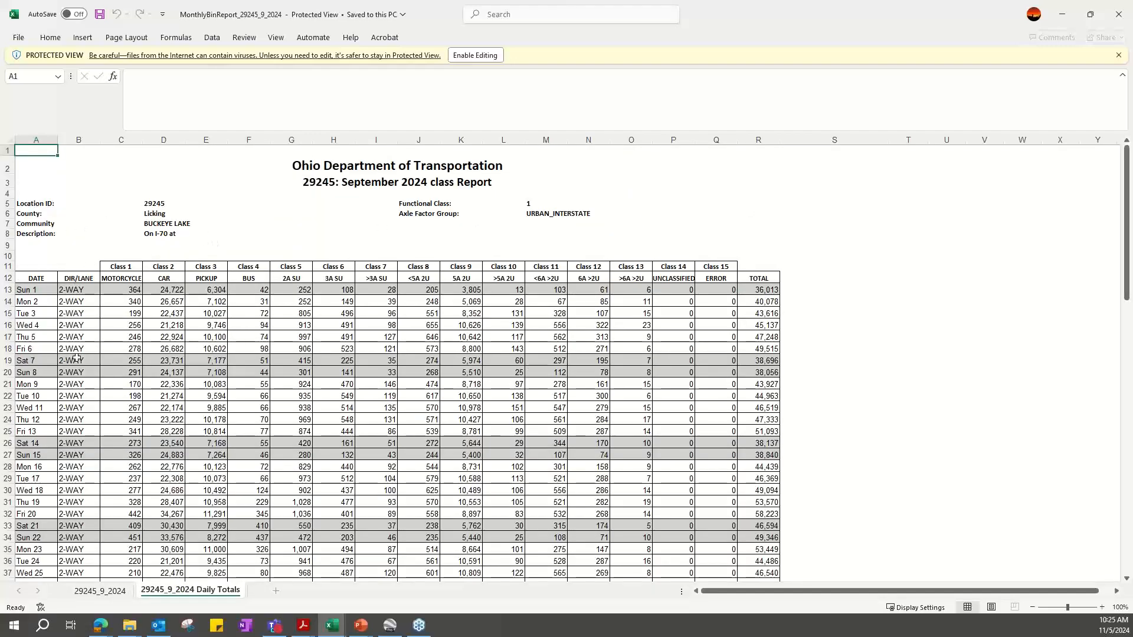
{"action": "left_click", "coordinate": [101, 591]}
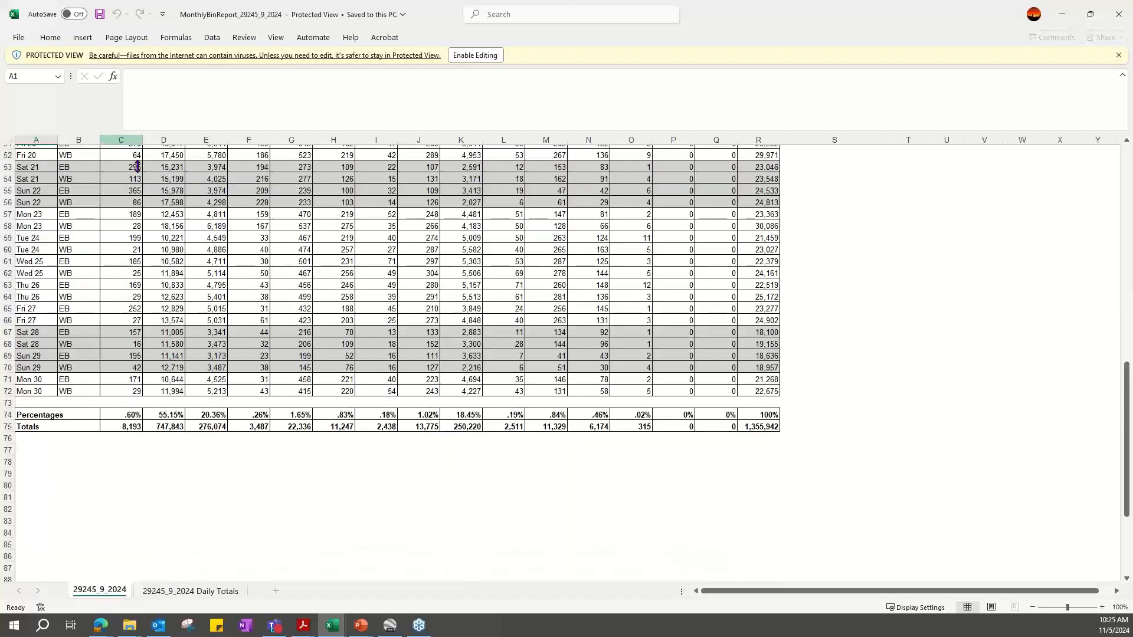
{"action": "scroll", "coordinate": [126, 462], "scroll_direction": "up", "scroll_amount": 13}
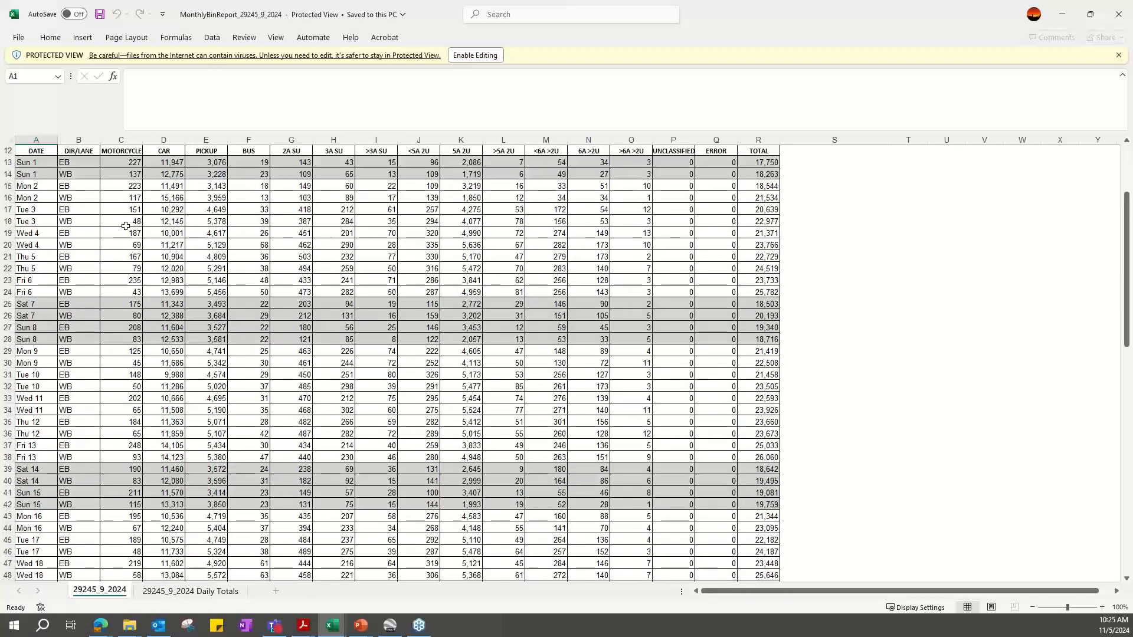
{"action": "scroll", "coordinate": [126, 226], "scroll_direction": "up", "scroll_amount": 4}
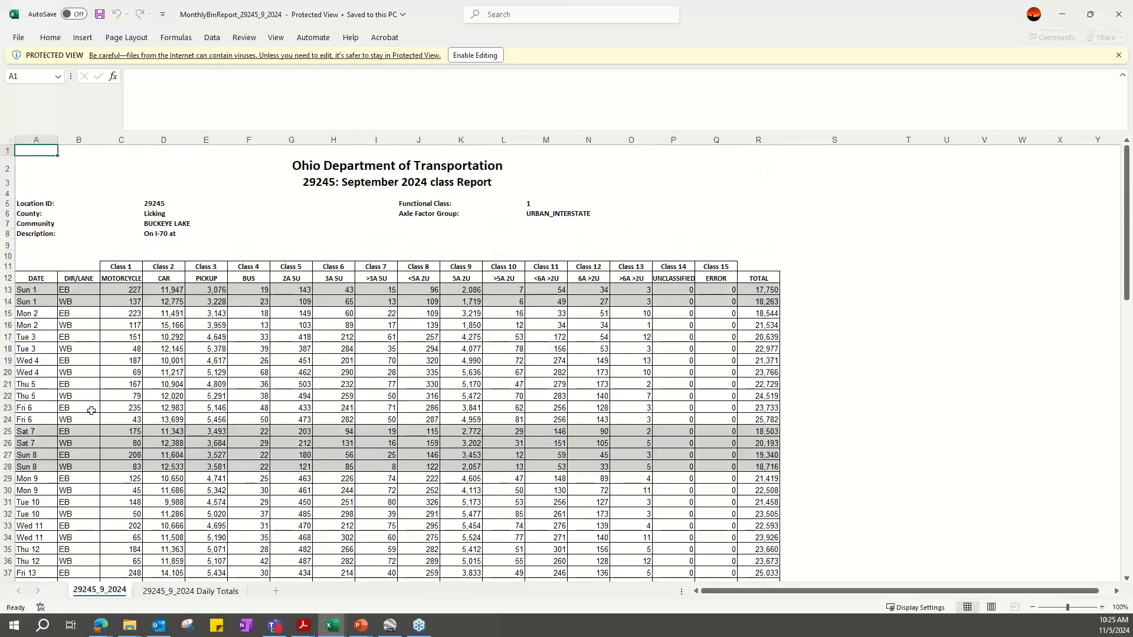
{"action": "scroll", "coordinate": [91, 410], "scroll_direction": "down", "scroll_amount": 6}
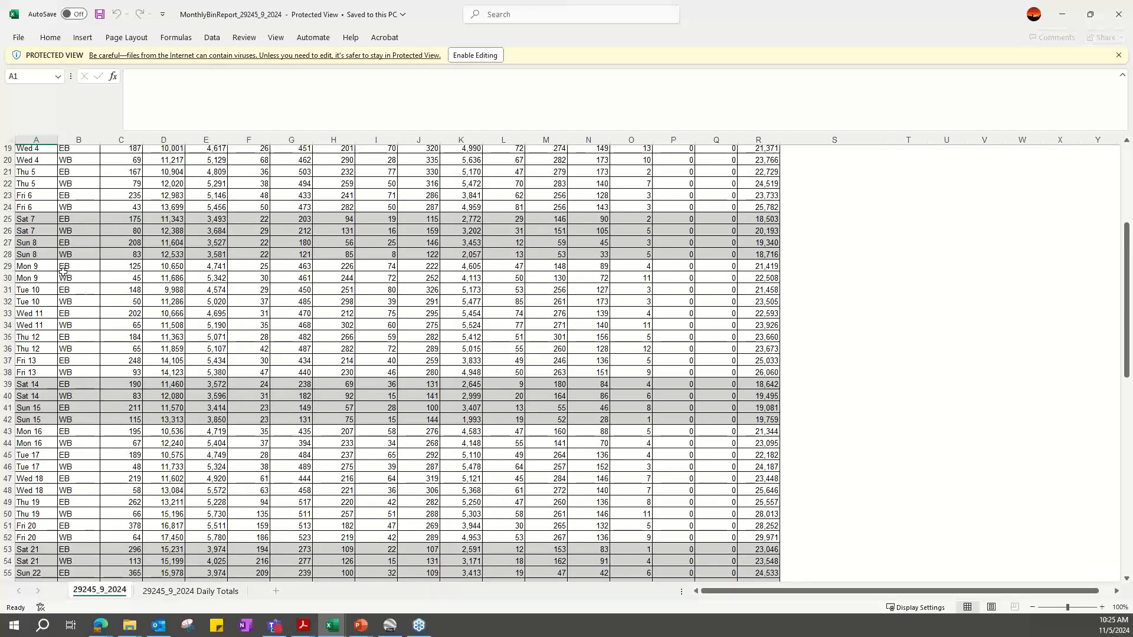
{"action": "scroll", "coordinate": [168, 555], "scroll_direction": "down", "scroll_amount": 2}
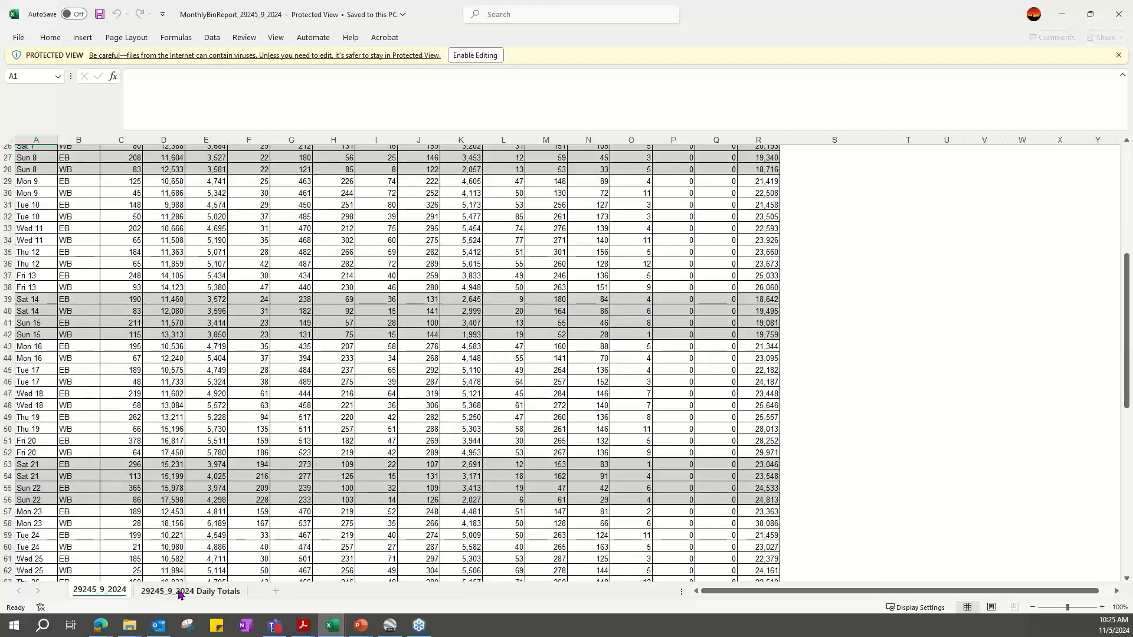
{"action": "left_click", "coordinate": [178, 591]}
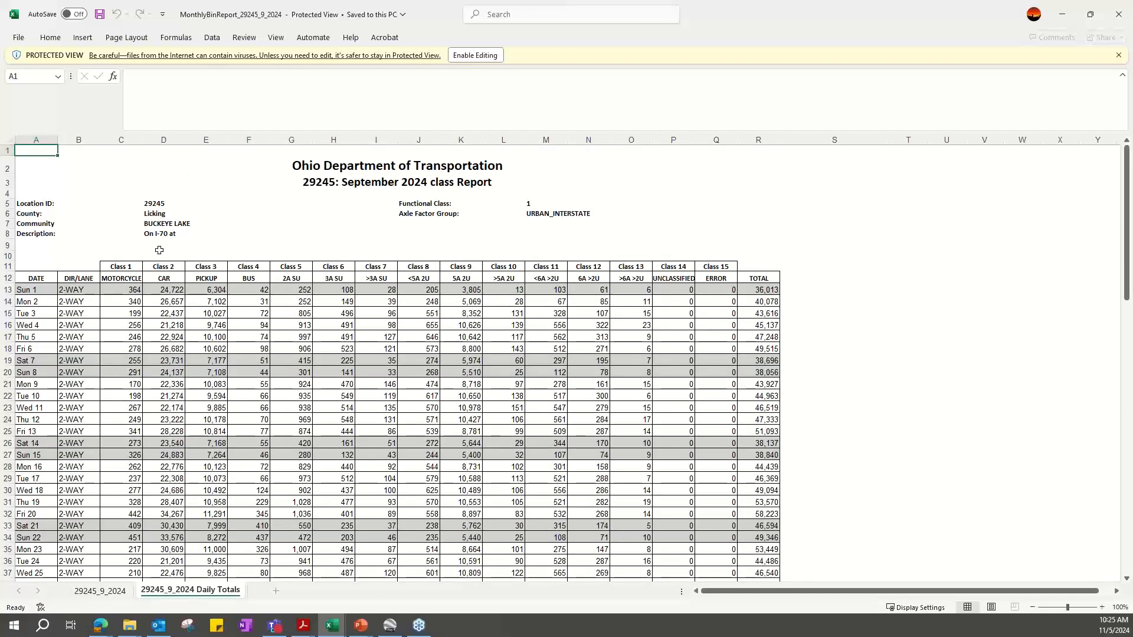
{"action": "scroll", "coordinate": [270, 519], "scroll_direction": "down", "scroll_amount": 1}
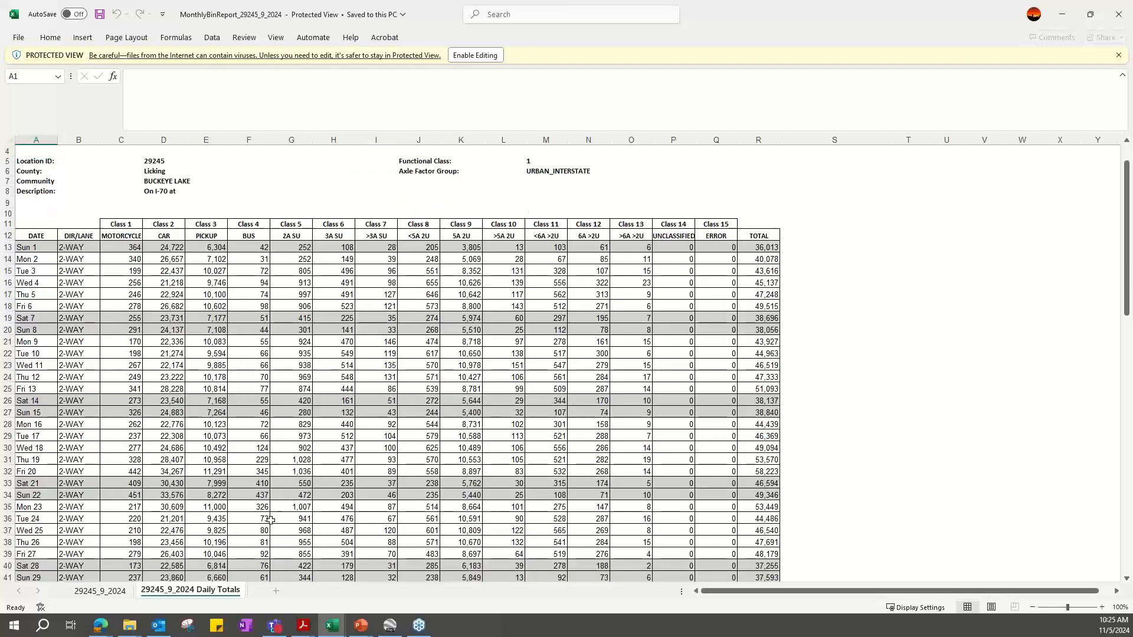
{"action": "scroll", "coordinate": [265, 471], "scroll_direction": "up", "scroll_amount": 1}
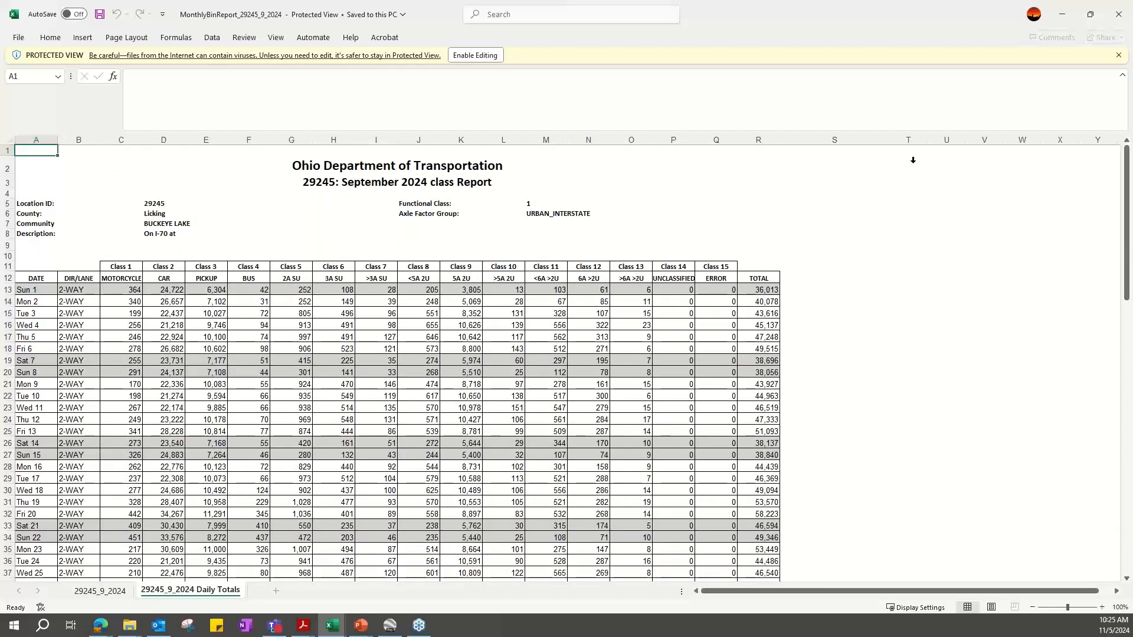
Minimize the Excel workbooks to return to TCDS and change the I-70 station's count type to SPEED for 9/17/2024.
{"action": "left_click", "coordinate": [1062, 16]}
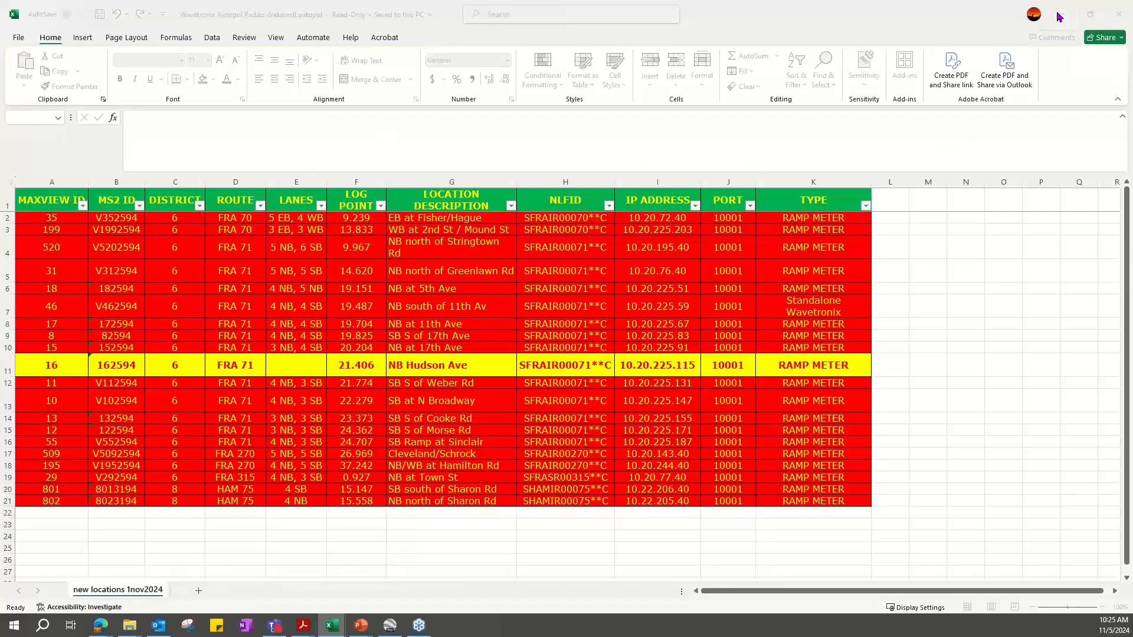
{"action": "left_click", "coordinate": [1064, 16]}
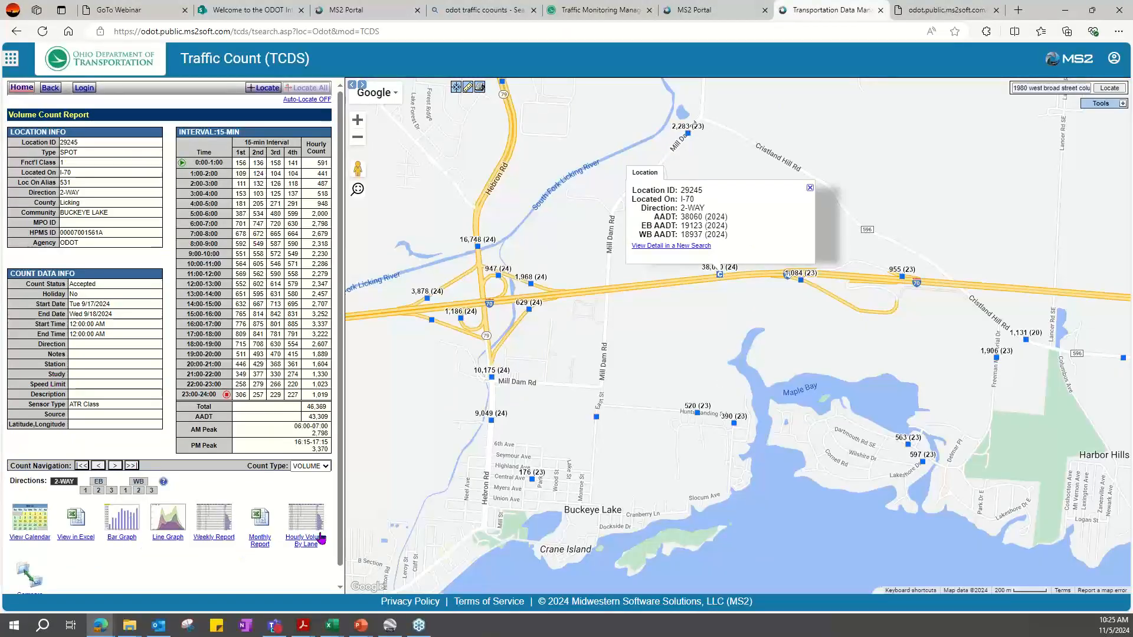
{"action": "left_click", "coordinate": [325, 466]}
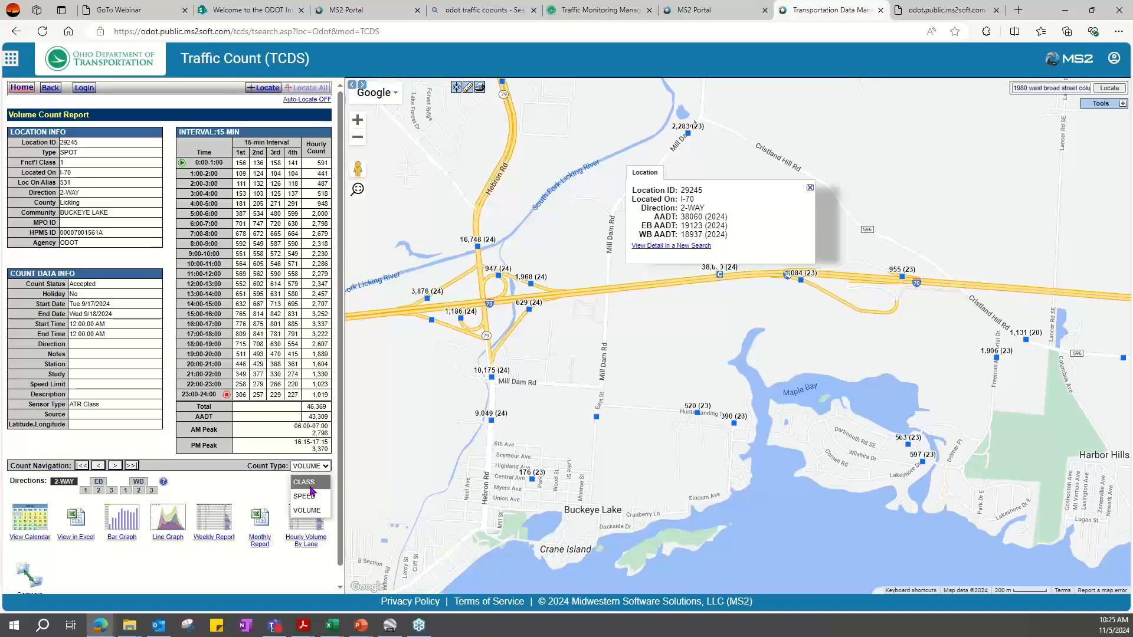
{"action": "left_click", "coordinate": [308, 496]}
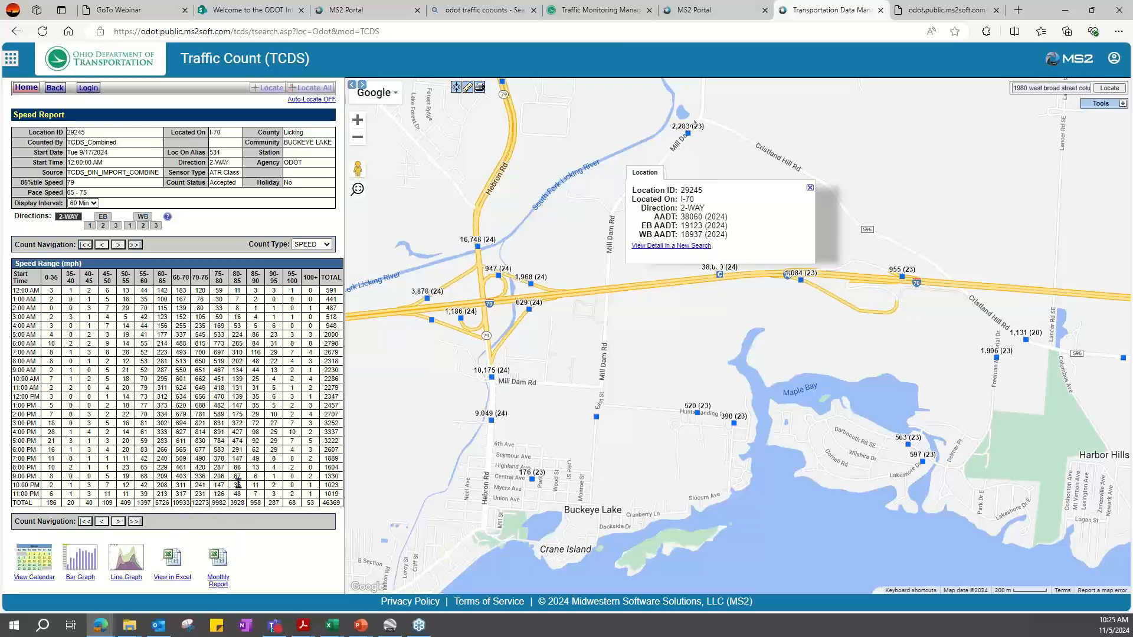
Download the I-70 station's September 2024 monthly speed report, open it in Excel, and review the EB and WB rows down to the totals.
{"action": "left_click", "coordinate": [218, 580]}
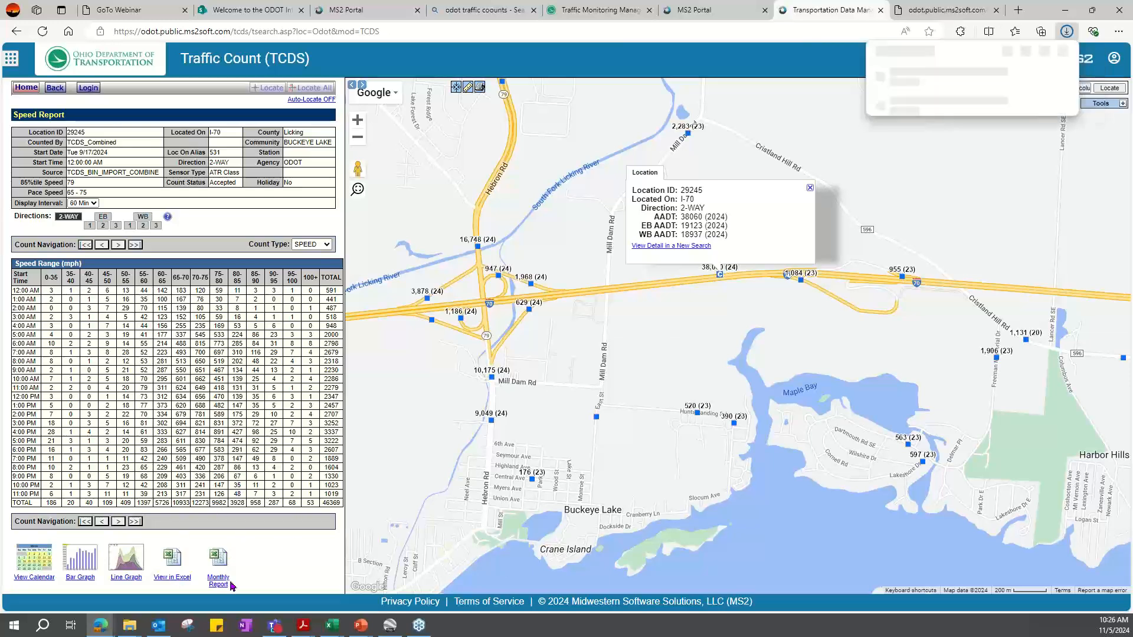
{"action": "left_click", "coordinate": [911, 78]}
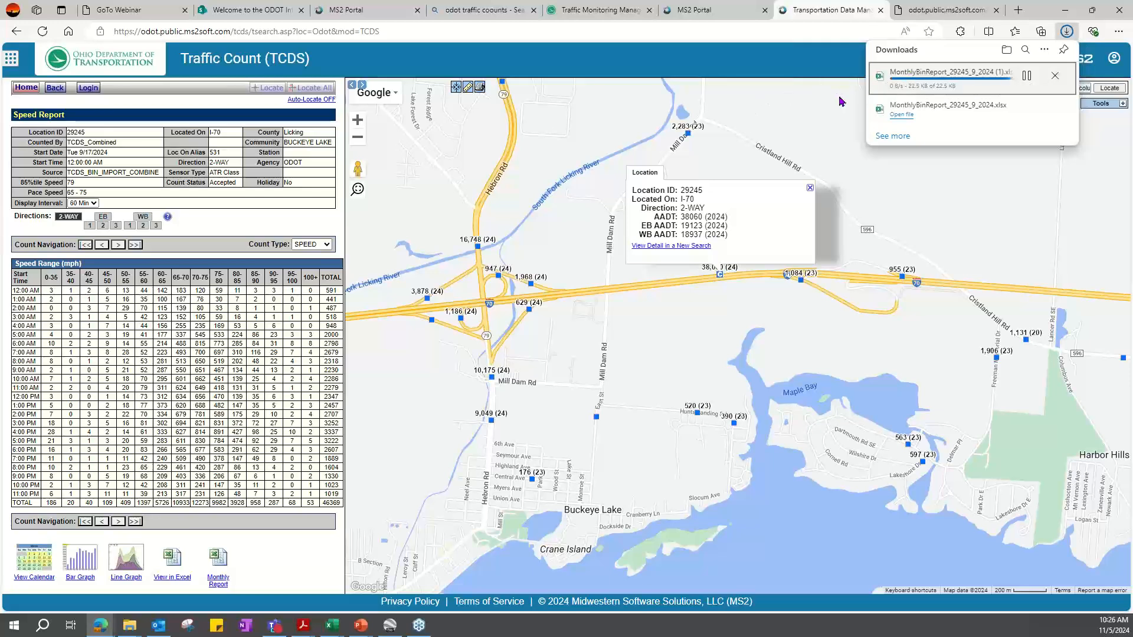
{"action": "left_click", "coordinate": [895, 82]}
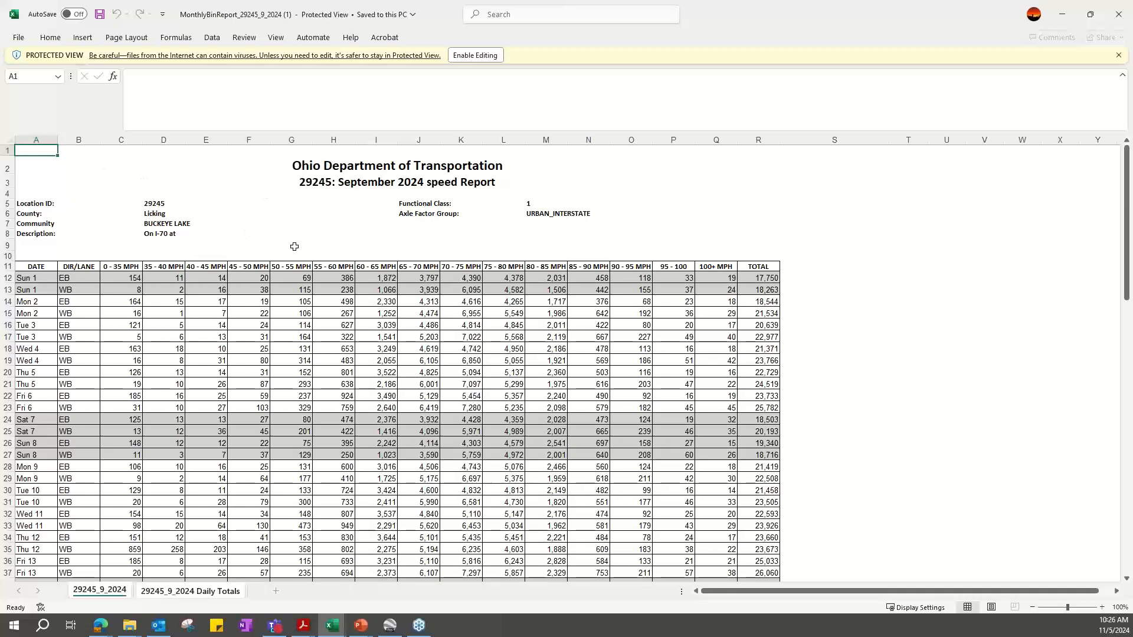
{"action": "scroll", "coordinate": [294, 246], "scroll_direction": "down", "scroll_amount": 17}
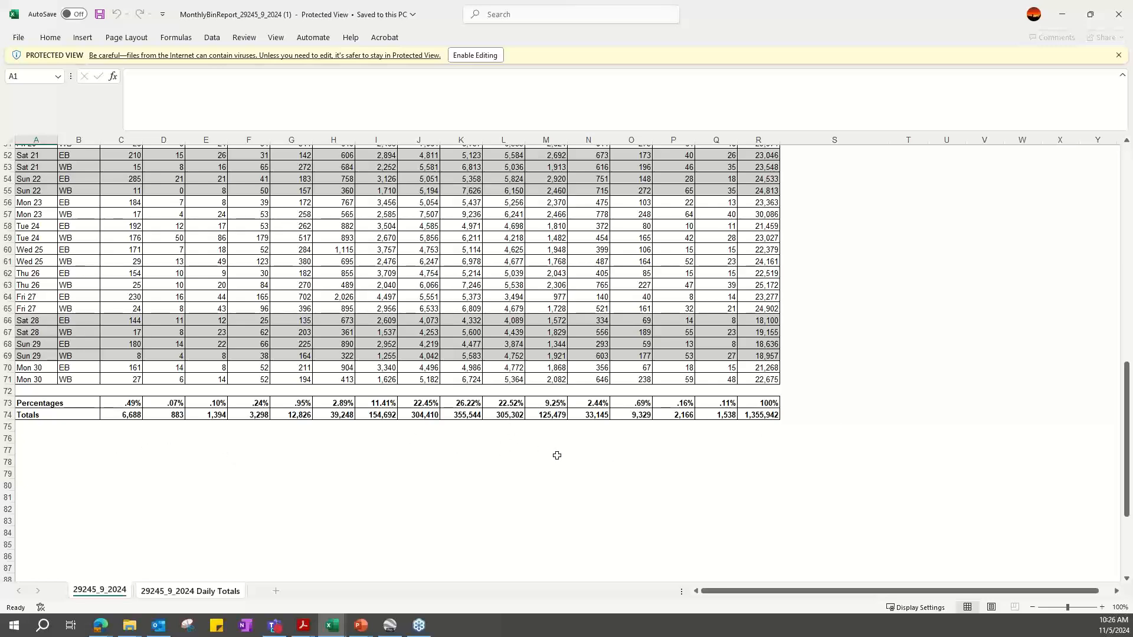
{"action": "scroll", "coordinate": [557, 456], "scroll_direction": "up", "scroll_amount": 17}
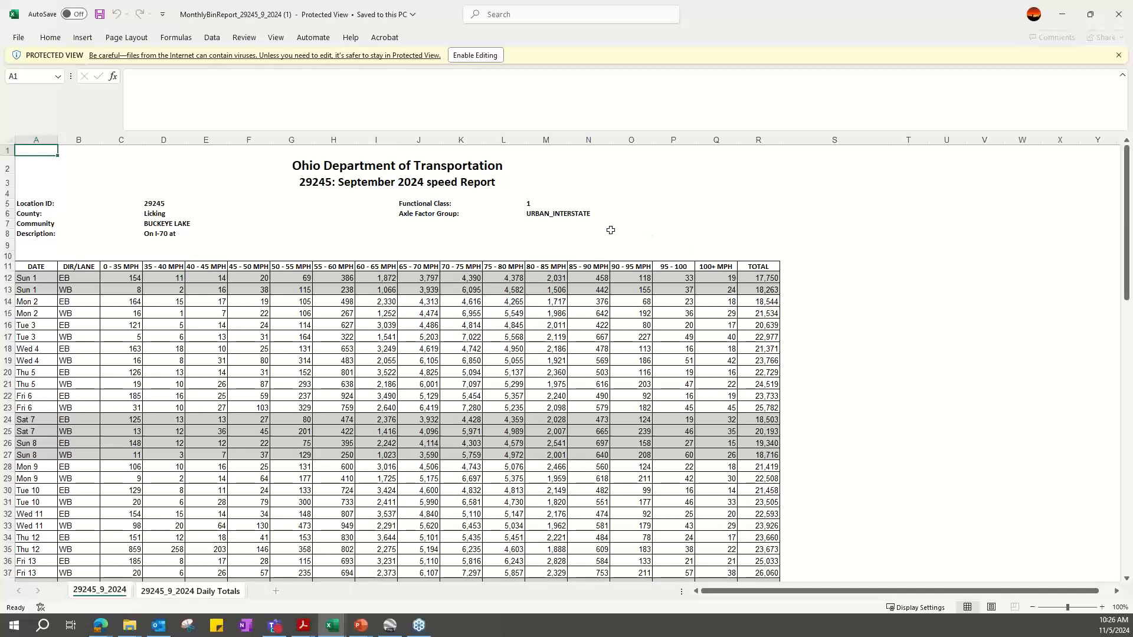
Examine the 100+ MPH column on the 29245_9_2024 sheet, from the daily EB and WB counts to its monthly percentage and total.
{"action": "left_click", "coordinate": [721, 278]}
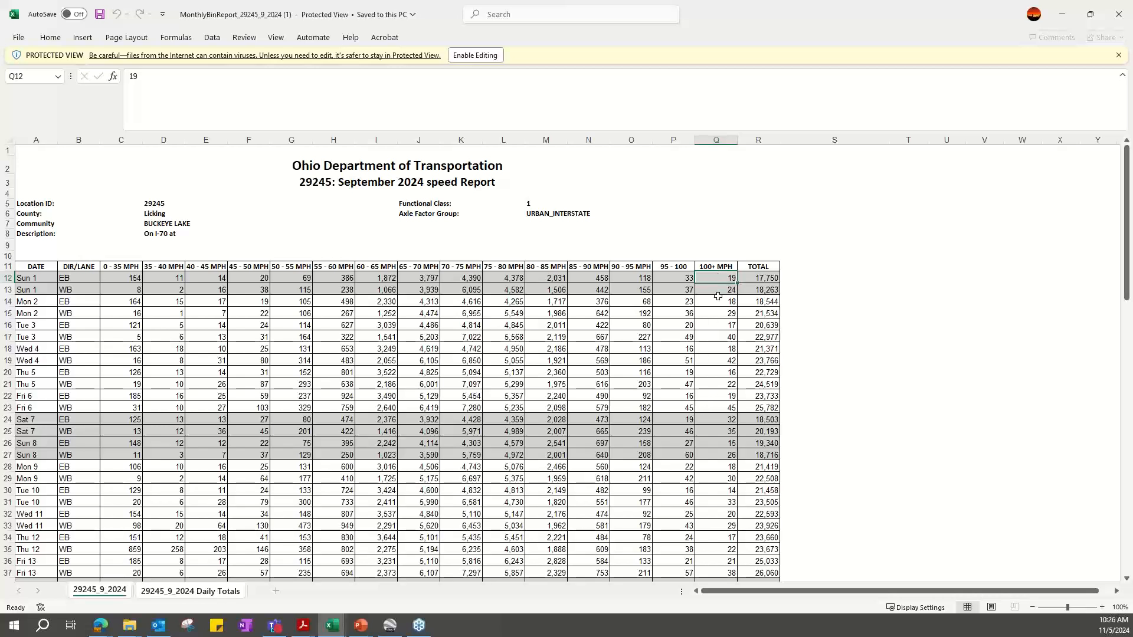
{"action": "left_click", "coordinate": [718, 336]}
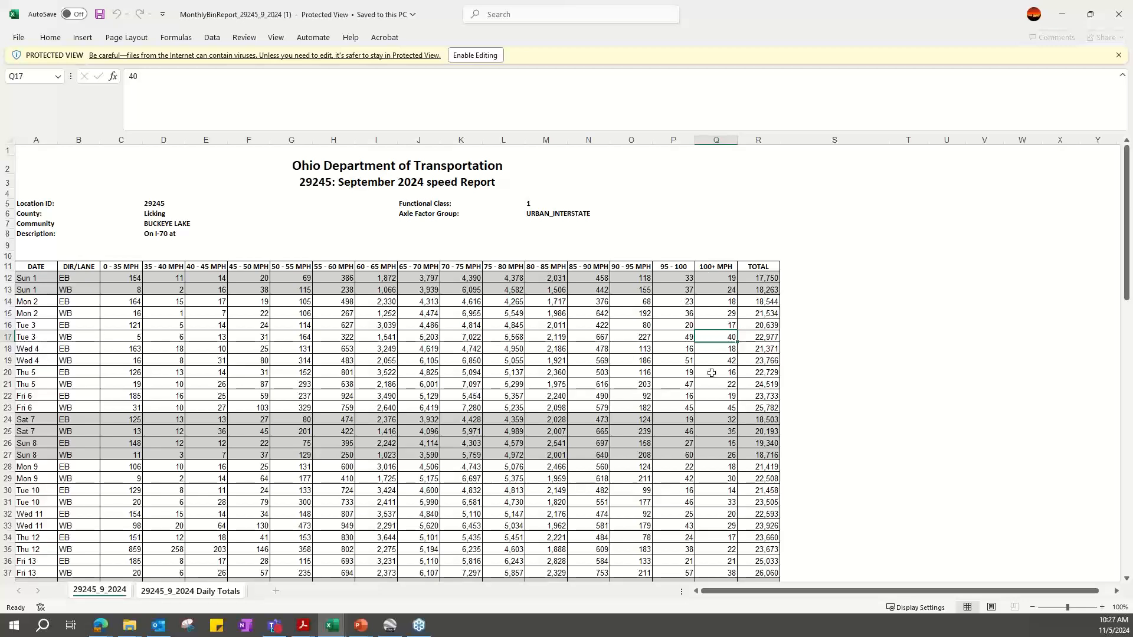
{"action": "scroll", "coordinate": [712, 373], "scroll_direction": "down", "scroll_amount": 20}
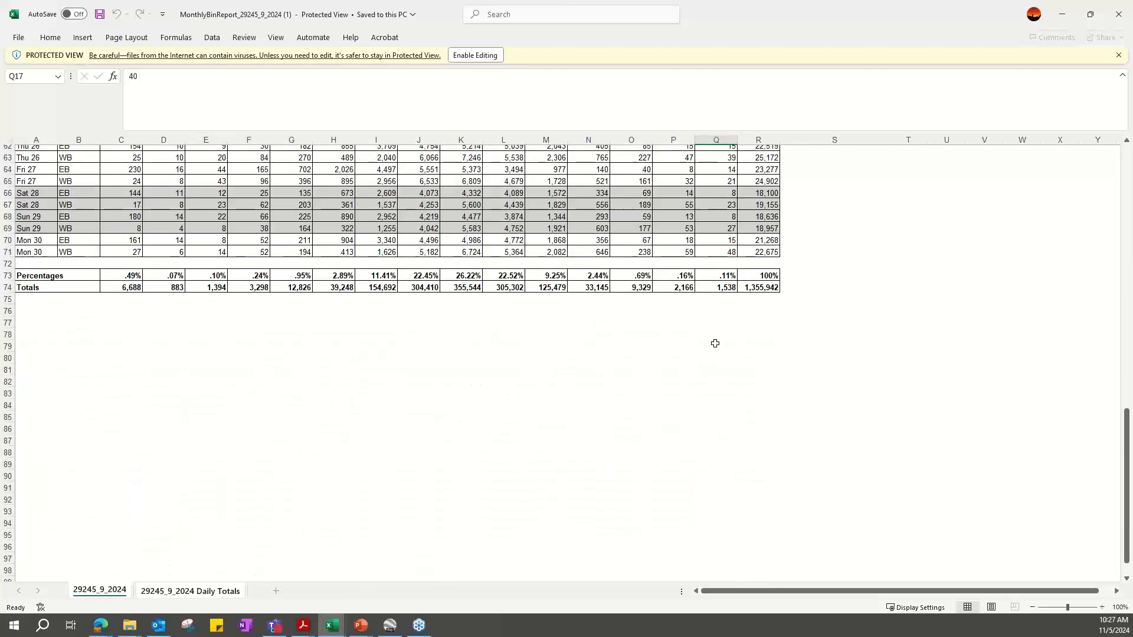
{"action": "scroll", "coordinate": [715, 343], "scroll_direction": "up", "scroll_amount": 14}
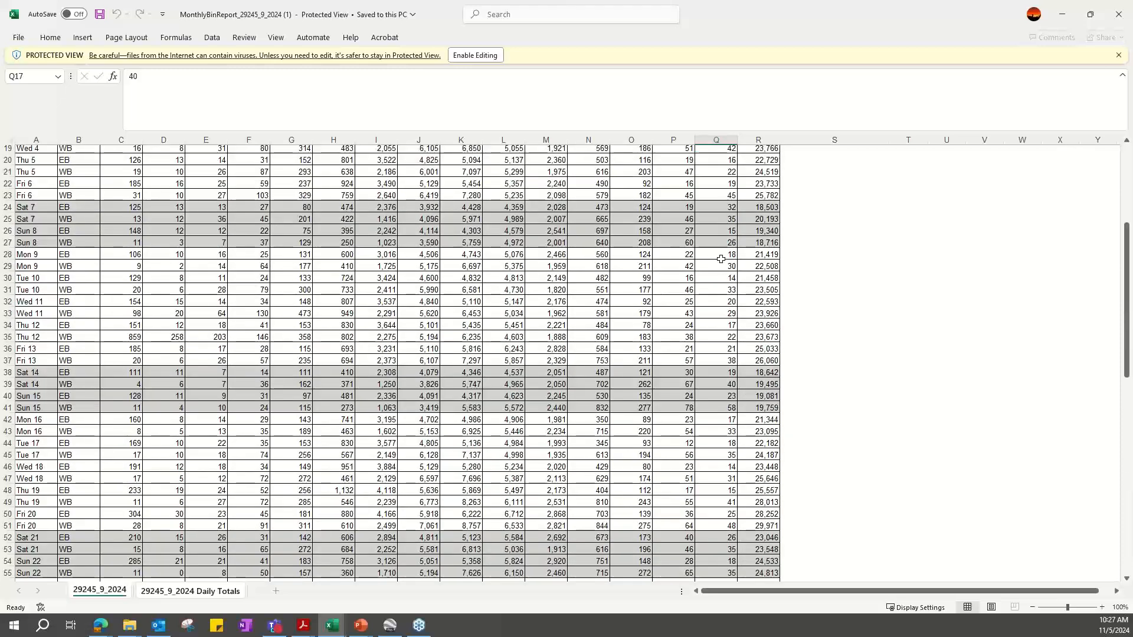
{"action": "scroll", "coordinate": [720, 259], "scroll_direction": "down", "scroll_amount": 6}
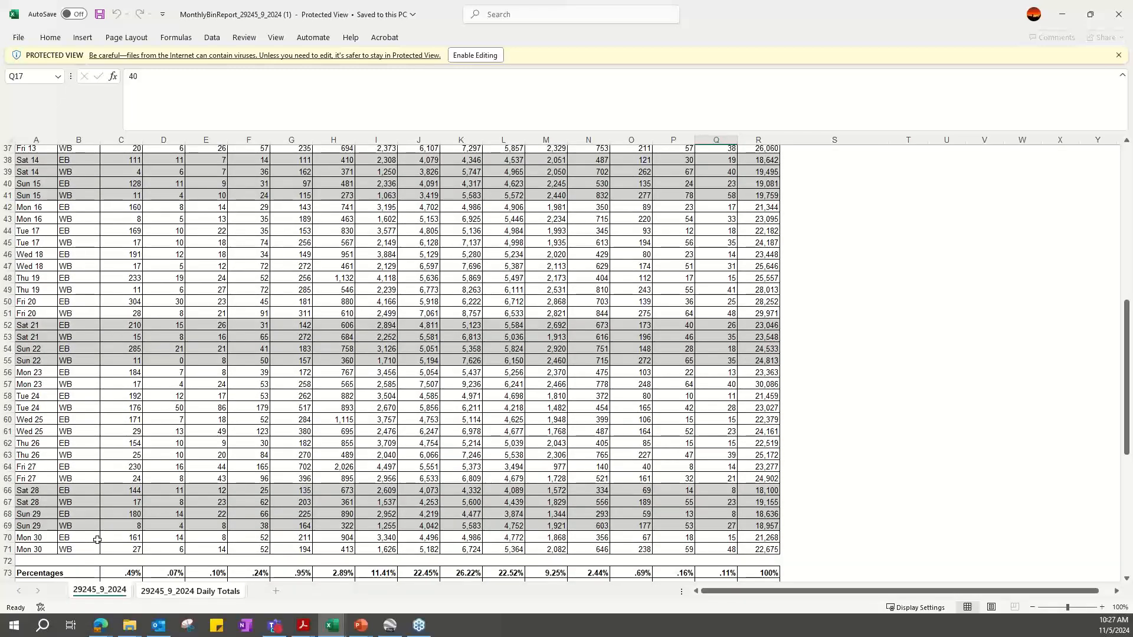
{"action": "scroll", "coordinate": [719, 446], "scroll_direction": "down", "scroll_amount": 6}
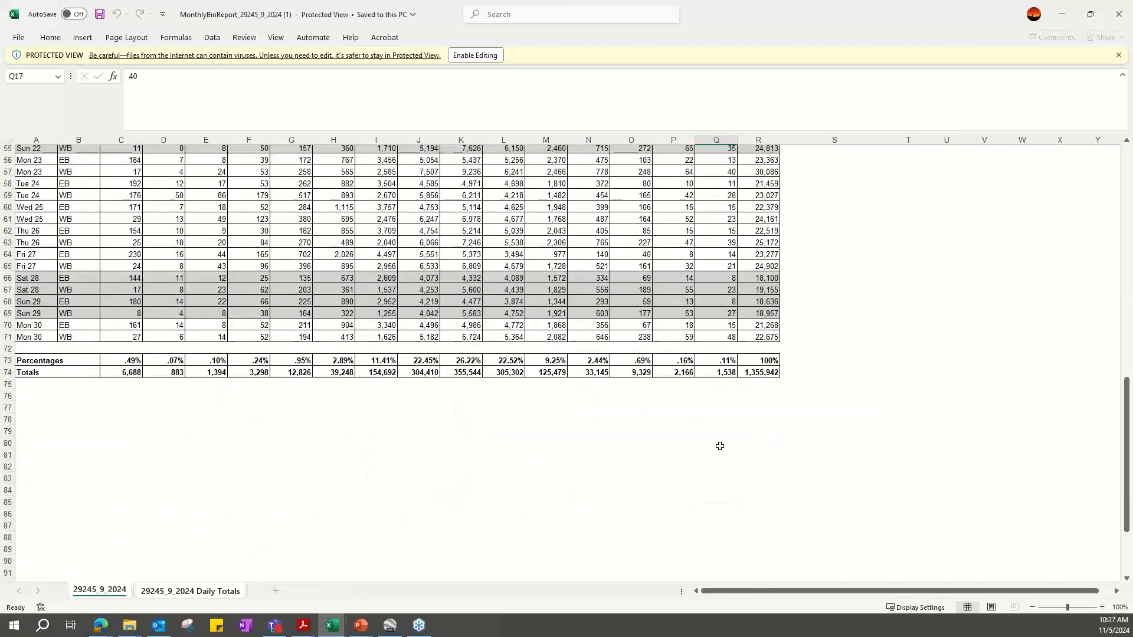
{"action": "left_click", "coordinate": [721, 361]}
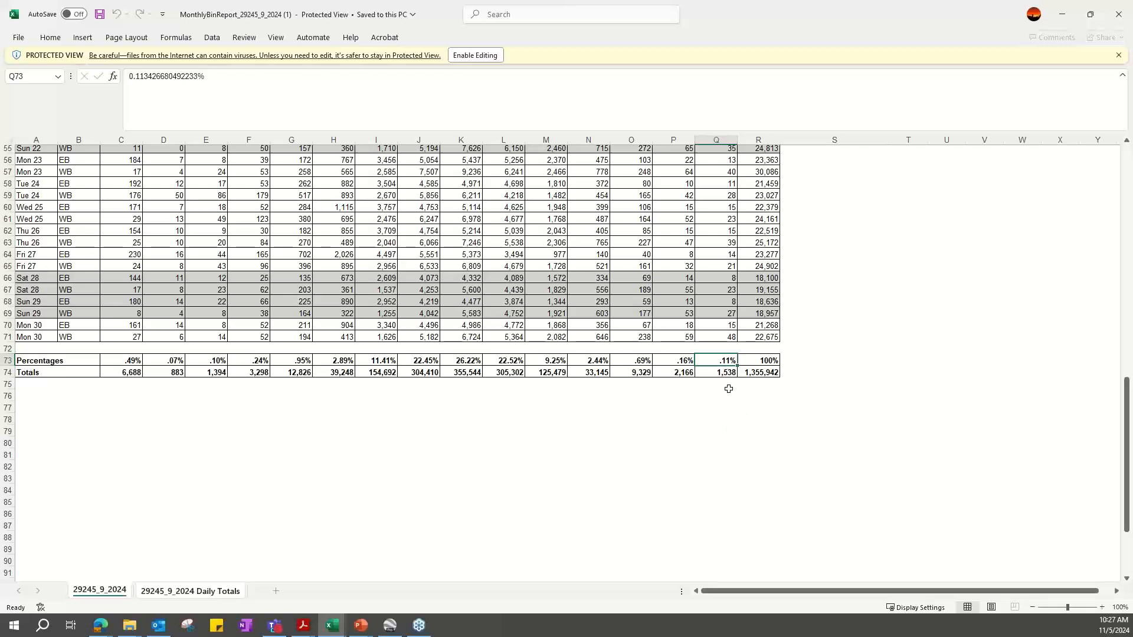
{"action": "left_click", "coordinate": [724, 373]}
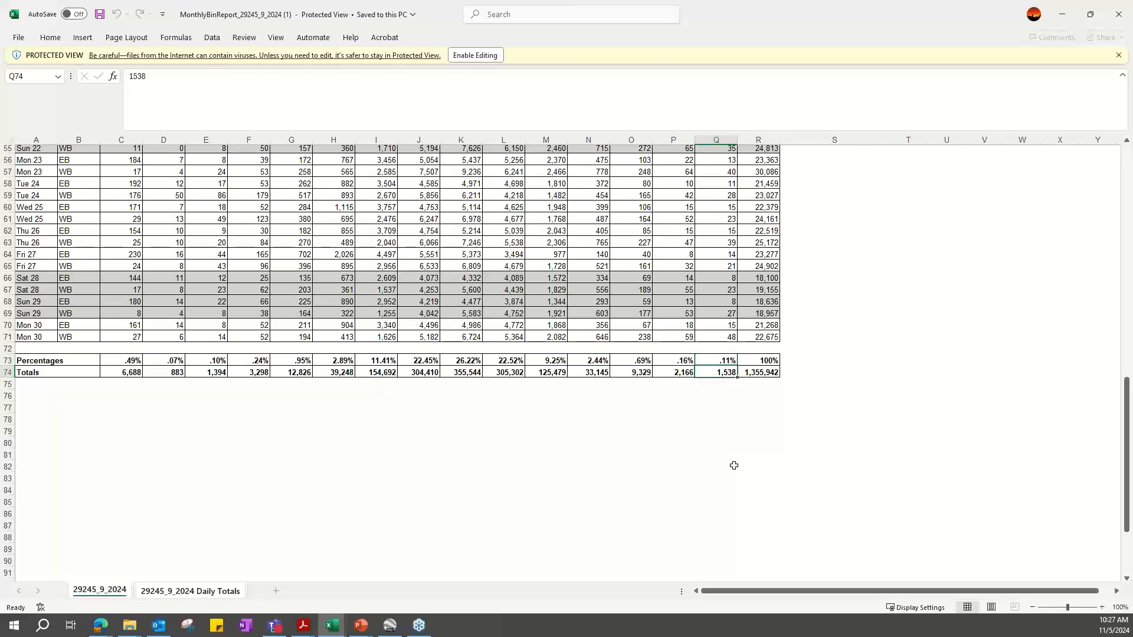
{"action": "scroll", "coordinate": [733, 466], "scroll_direction": "up", "scroll_amount": 15}
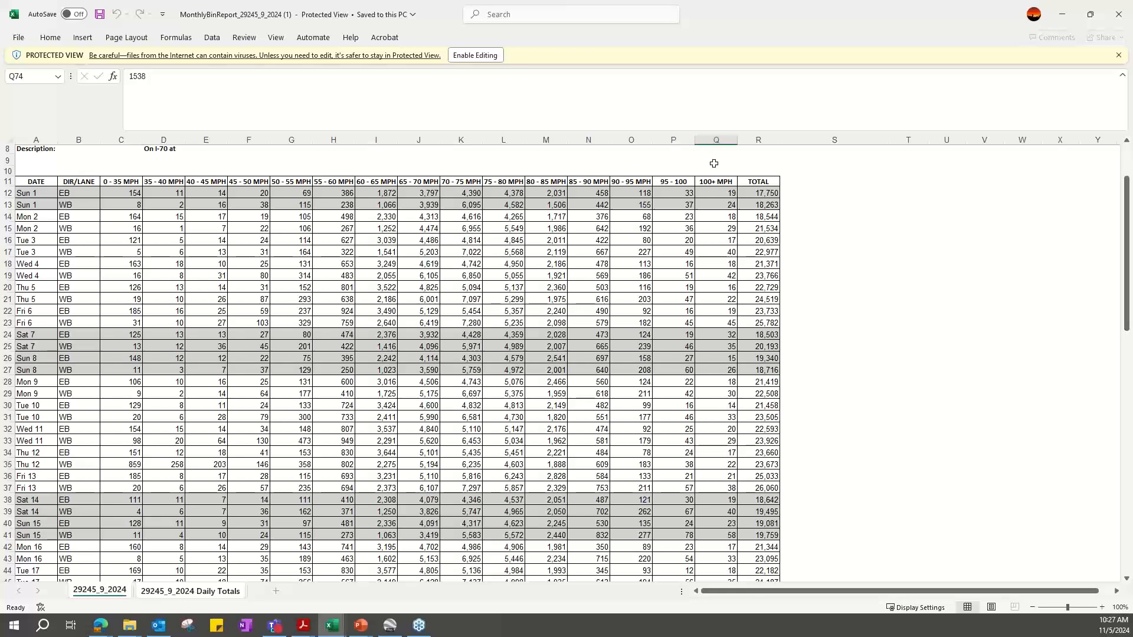
Review the two-way speed counts on the 29245_9_2024 Daily Totals sheet and compare the monthly percentages for 70 - 75 and 75 - 80 MPH.
{"action": "left_click", "coordinate": [187, 592]}
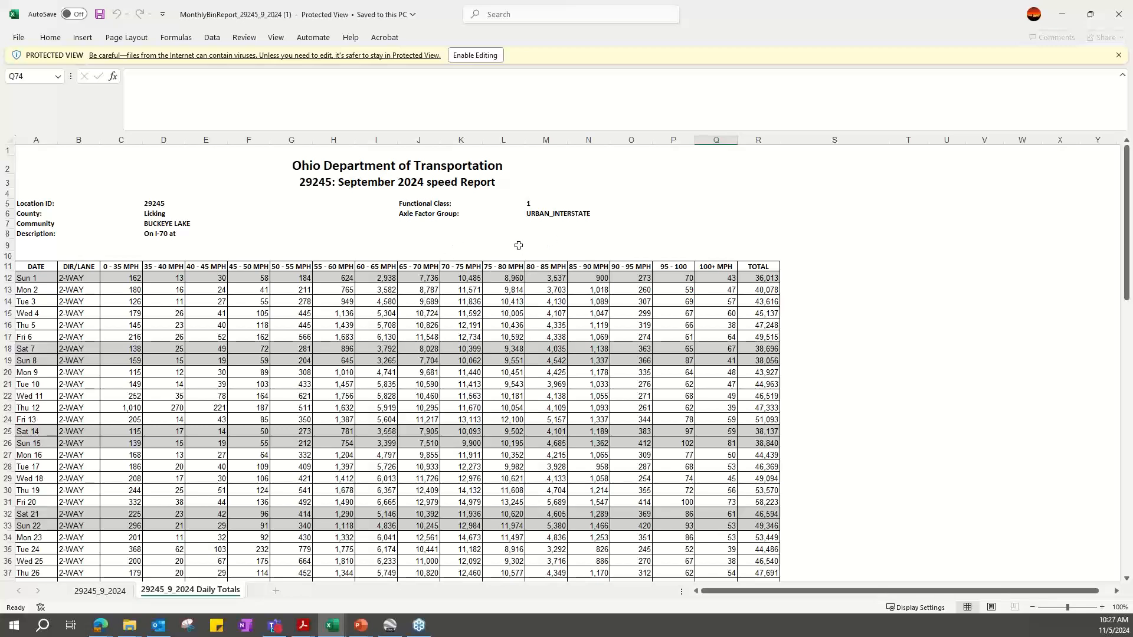
{"action": "scroll", "coordinate": [518, 245], "scroll_direction": "down", "scroll_amount": 6}
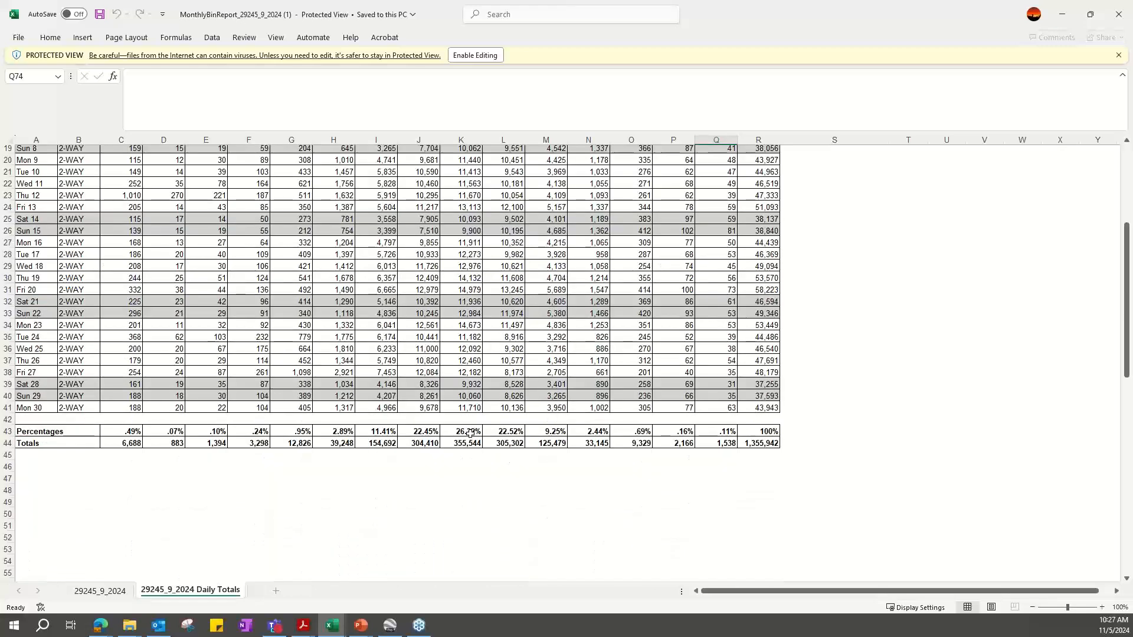
{"action": "left_click", "coordinate": [514, 432]}
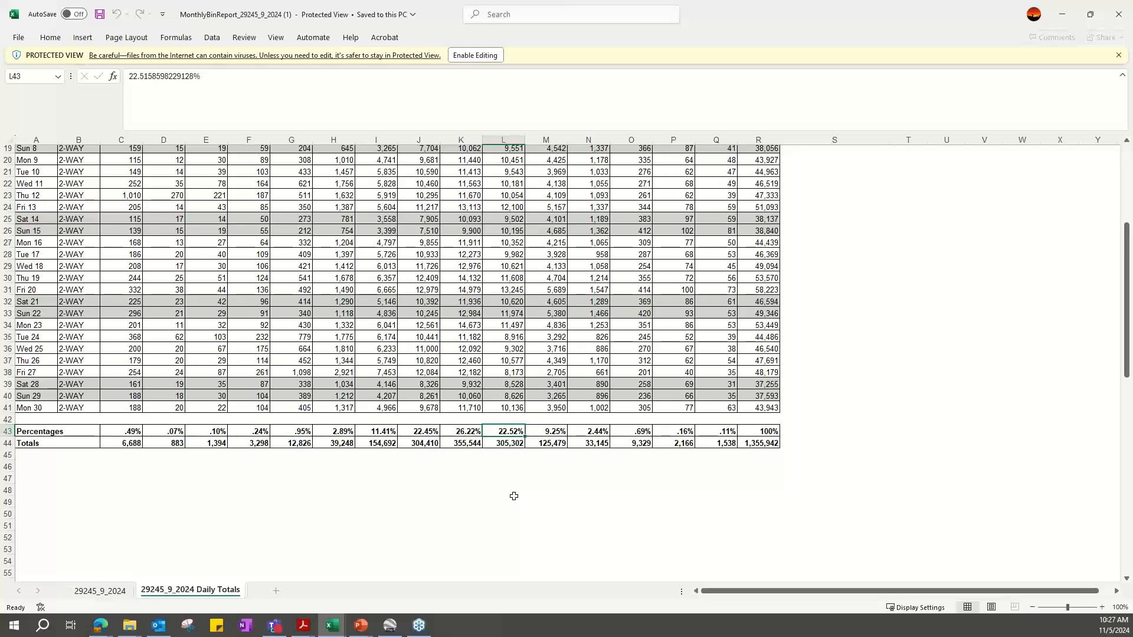
{"action": "scroll", "coordinate": [514, 496], "scroll_direction": "up", "scroll_amount": 6}
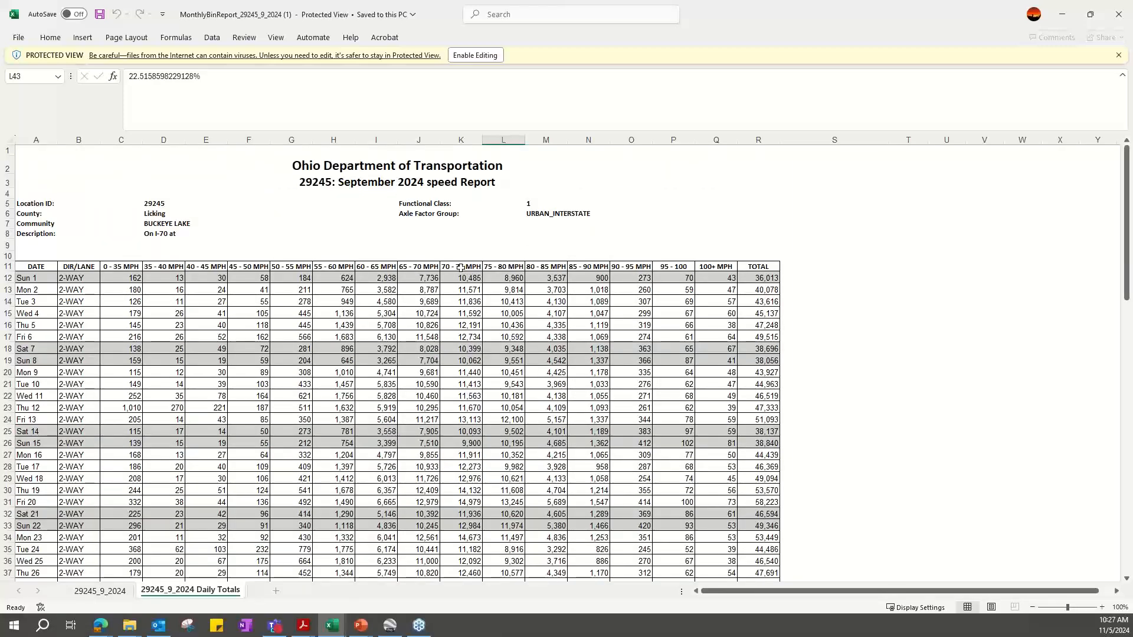
{"action": "scroll", "coordinate": [461, 267], "scroll_direction": "down", "scroll_amount": 5}
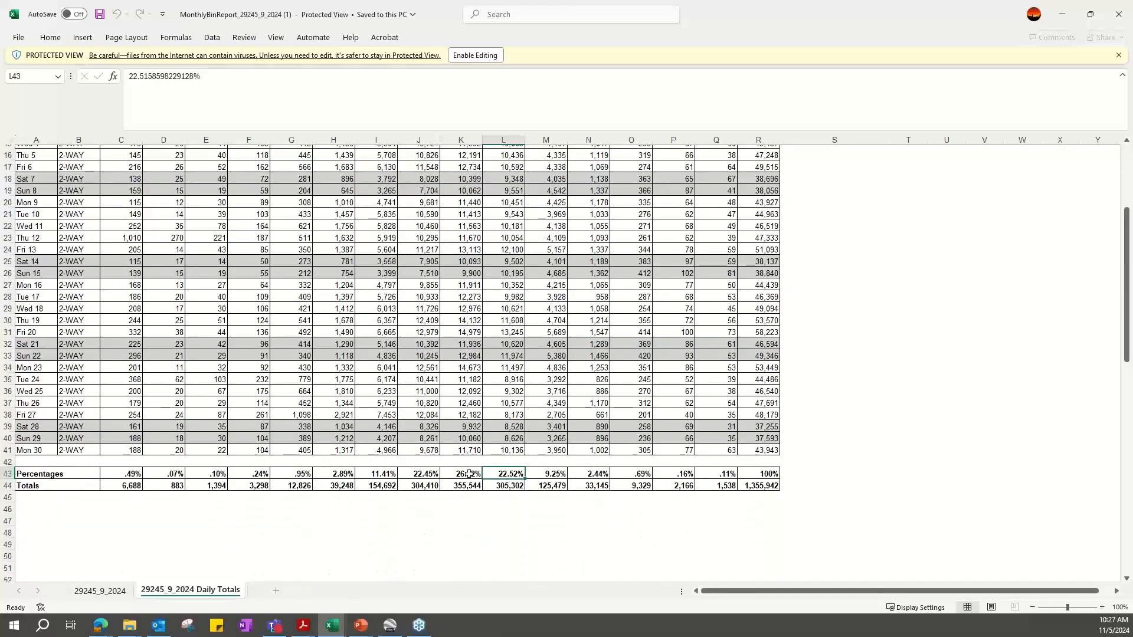
{"action": "left_click", "coordinate": [469, 473]}
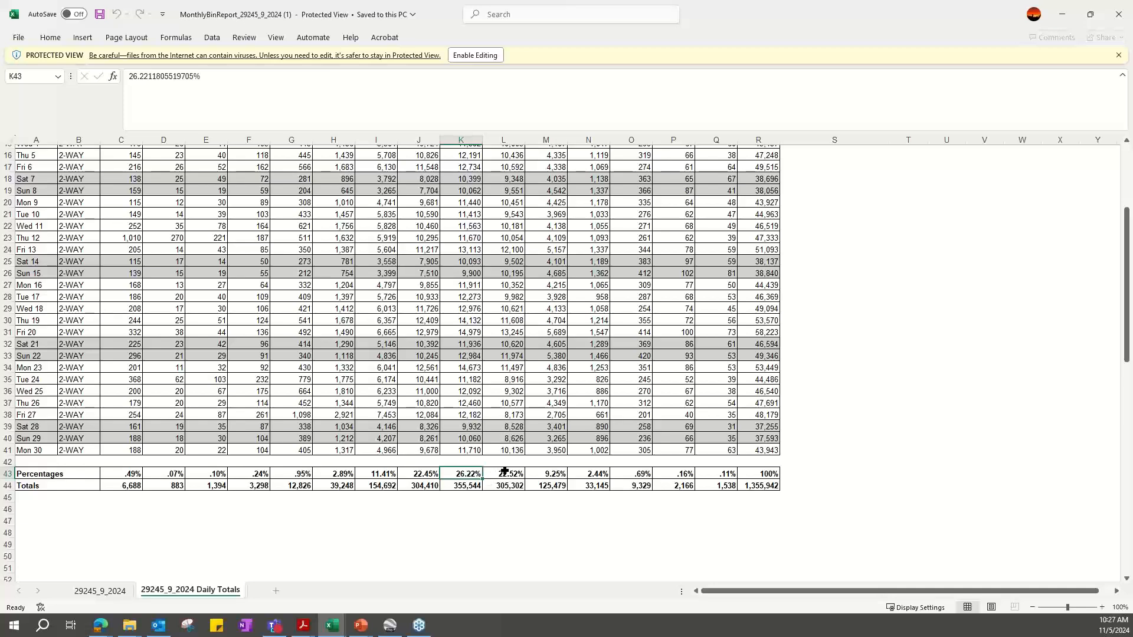
{"action": "scroll", "coordinate": [467, 281], "scroll_direction": "up", "scroll_amount": 5}
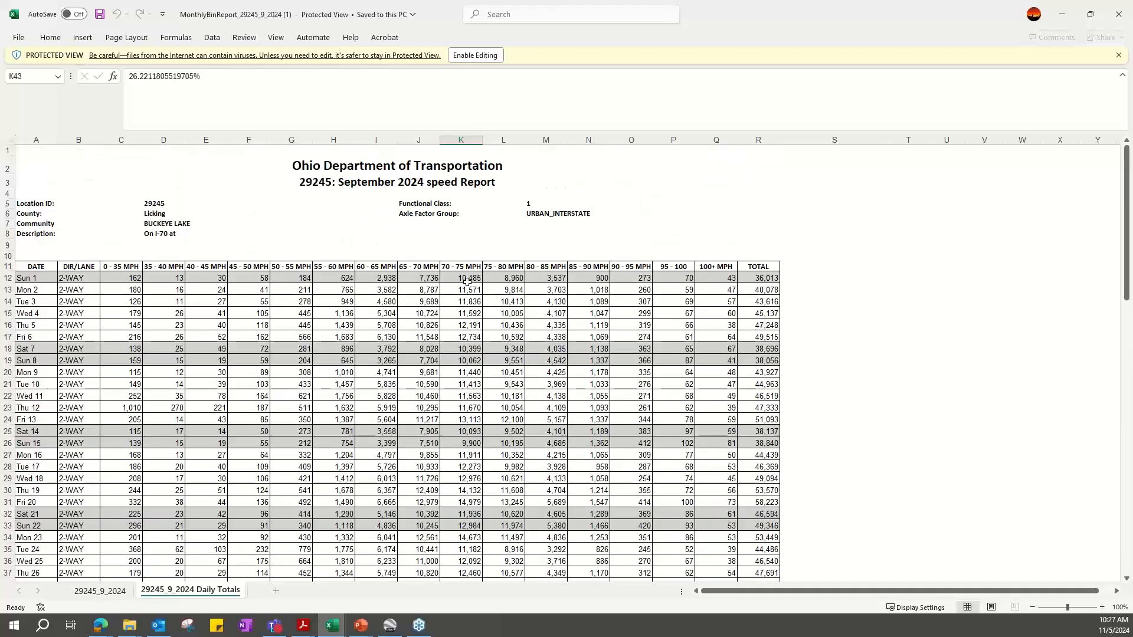
{"action": "scroll", "coordinate": [507, 326], "scroll_direction": "down", "scroll_amount": 7}
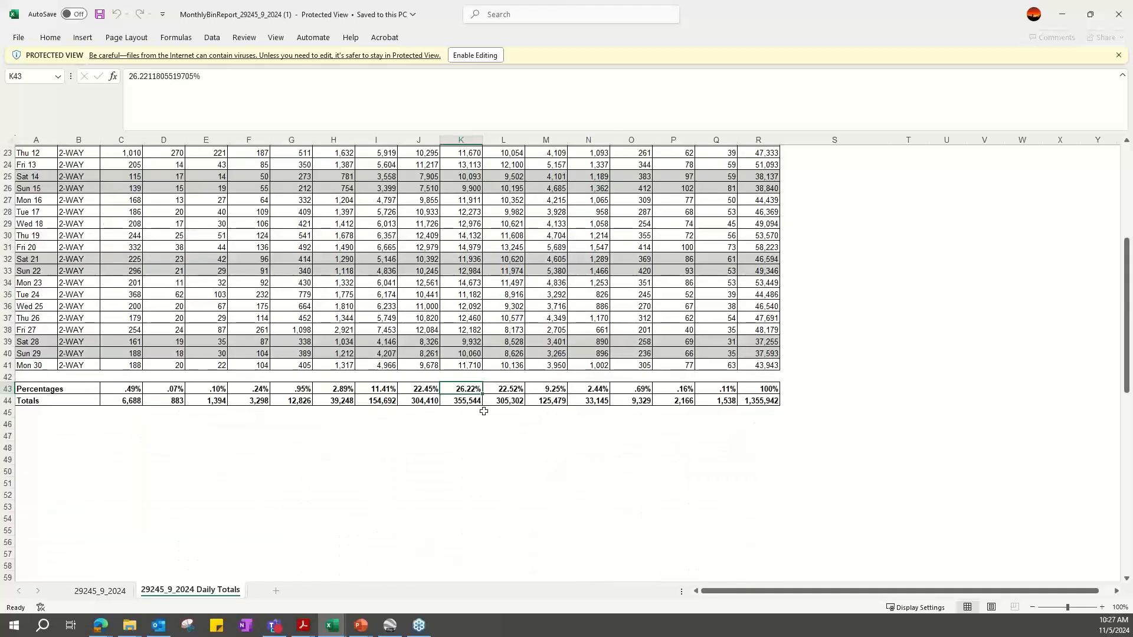
{"action": "left_click", "coordinate": [511, 388], "text": "shift"}
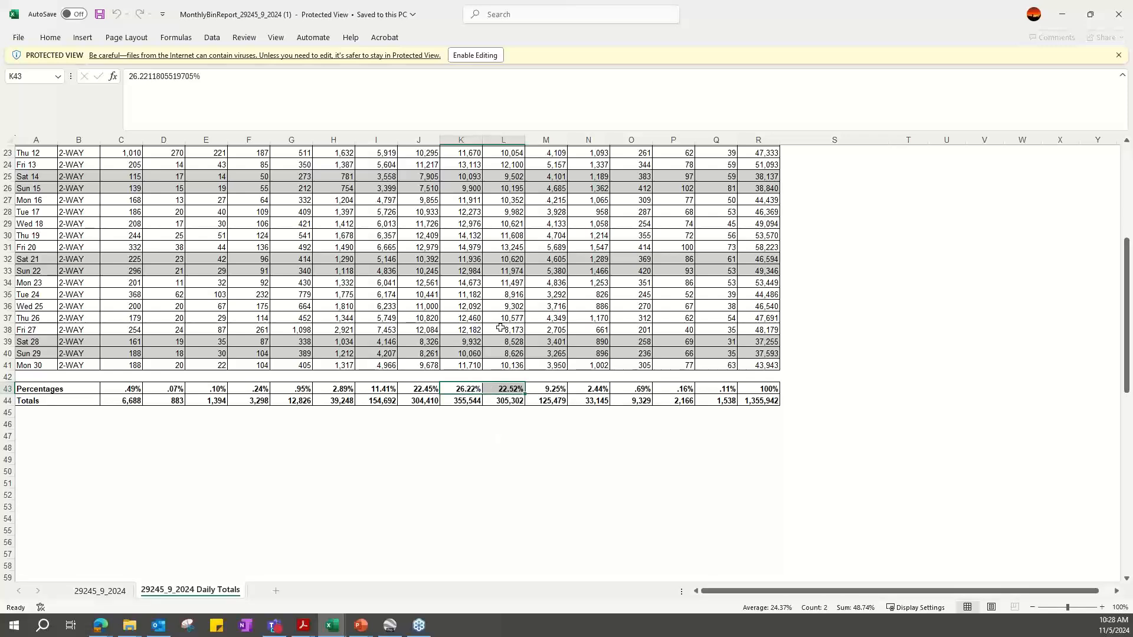
{"action": "scroll", "coordinate": [500, 325], "scroll_direction": "up", "scroll_amount": 7}
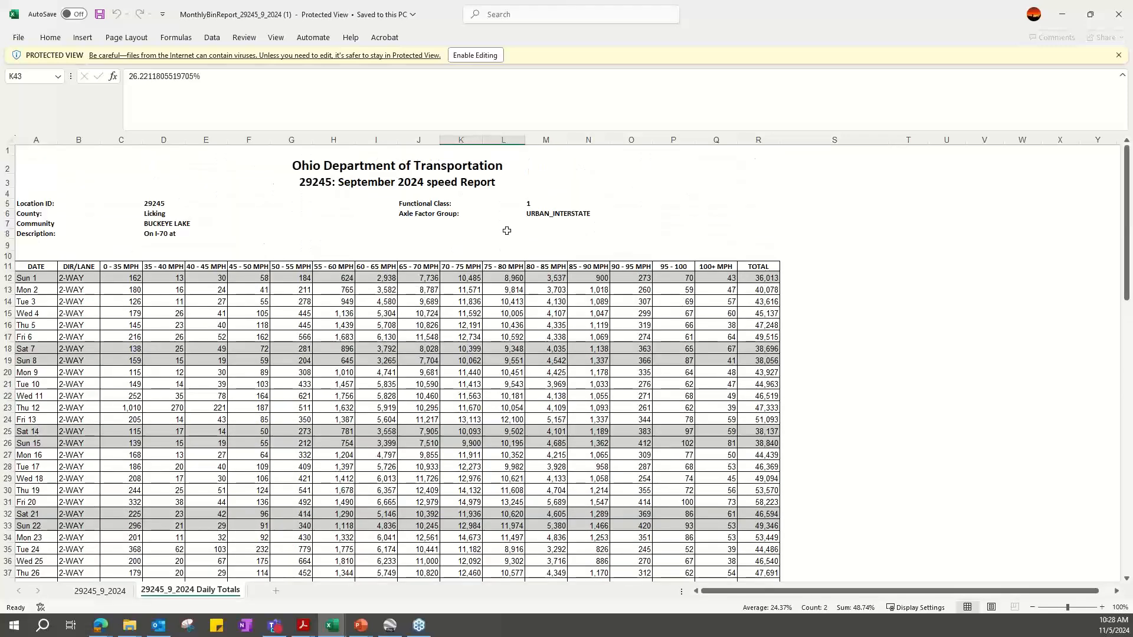
Minimize the Excel workbooks to return to TCDS, and switch the speed report's display interval to 15 Min and back to 60 Min.
{"action": "left_click", "coordinate": [1062, 14]}
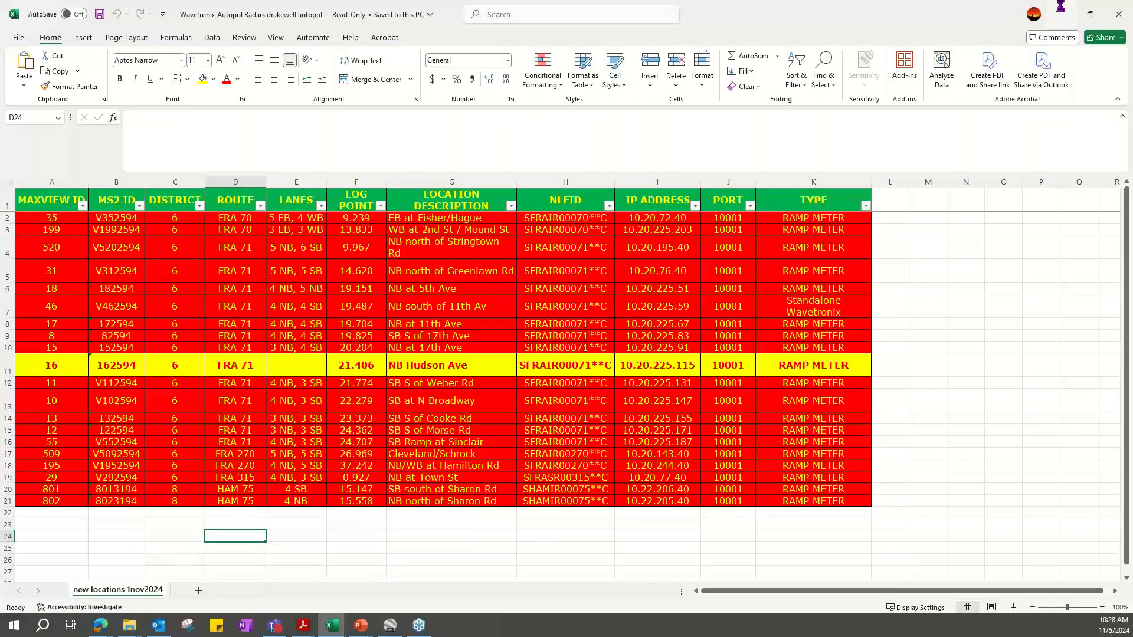
{"action": "left_click", "coordinate": [1060, 16]}
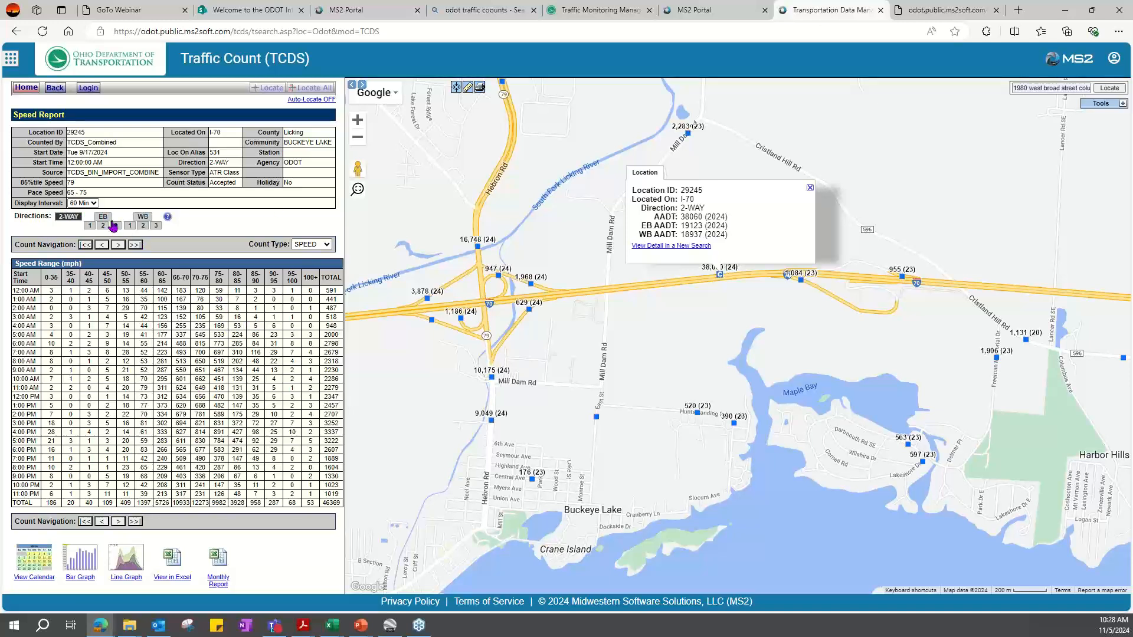
{"action": "left_click", "coordinate": [93, 205]}
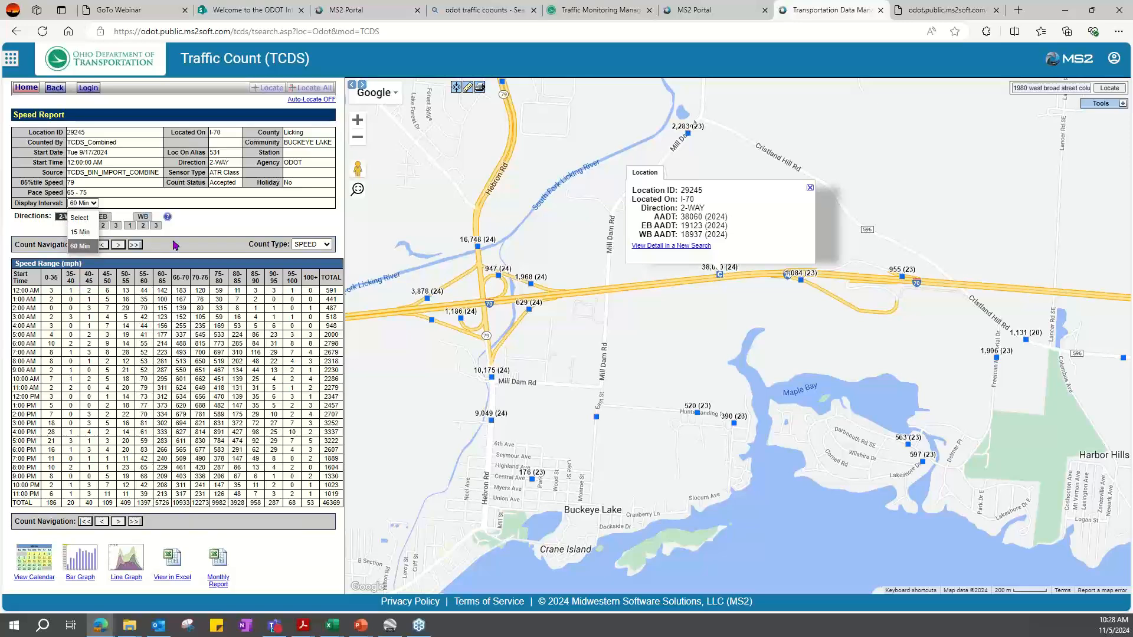
{"action": "left_click", "coordinate": [93, 205]}
{"action": "left_click", "coordinate": [77, 232]}
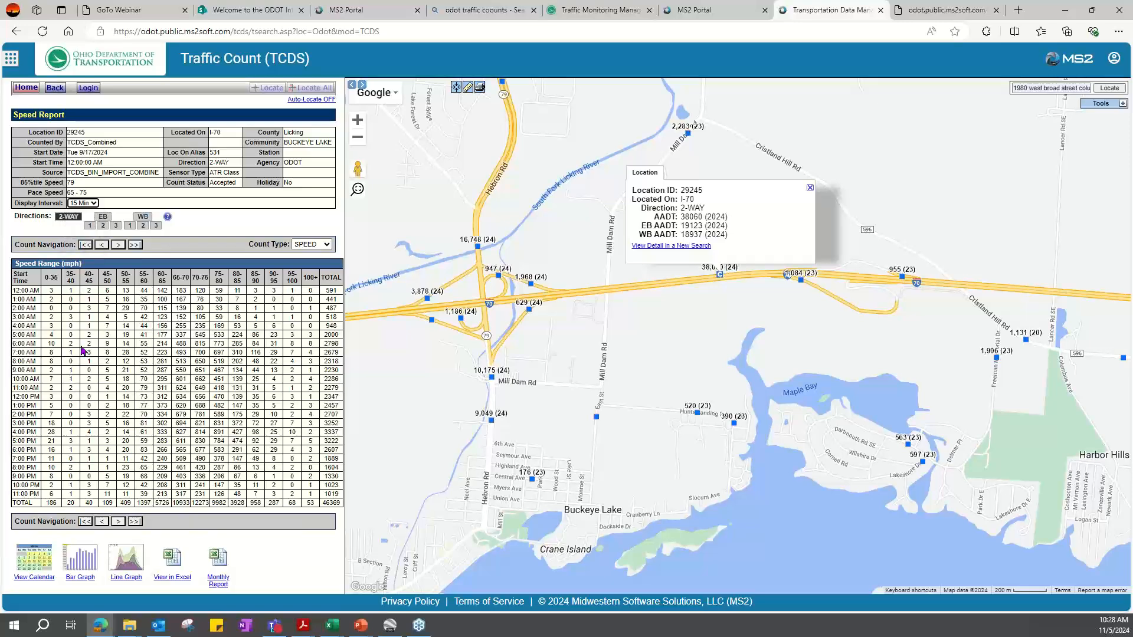
{"action": "left_click", "coordinate": [87, 204]}
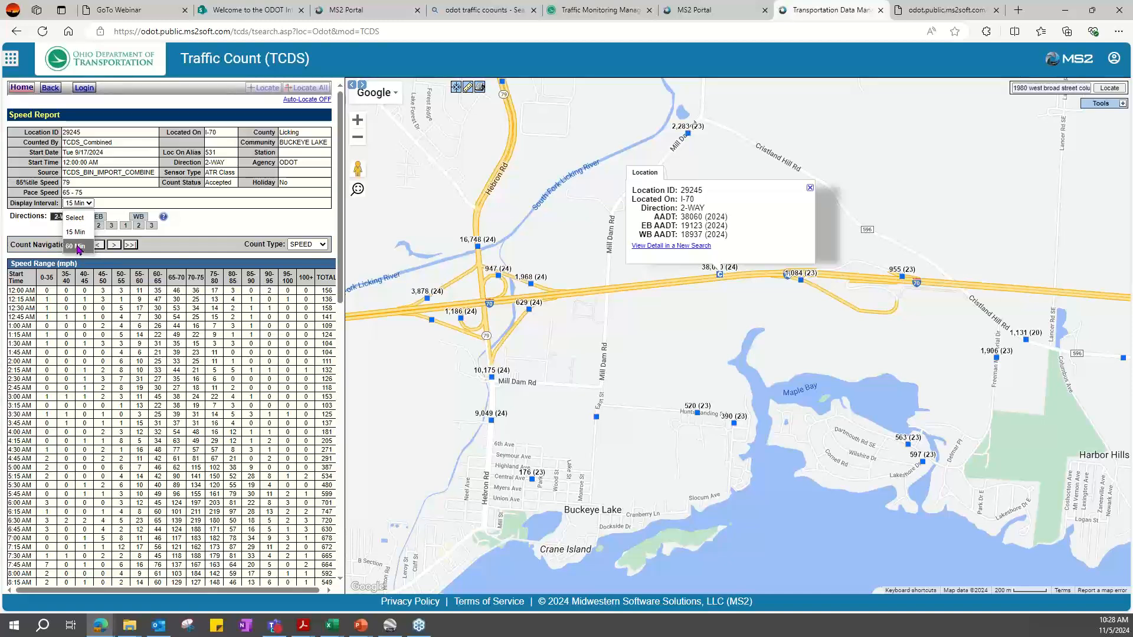
{"action": "left_click", "coordinate": [79, 247]}
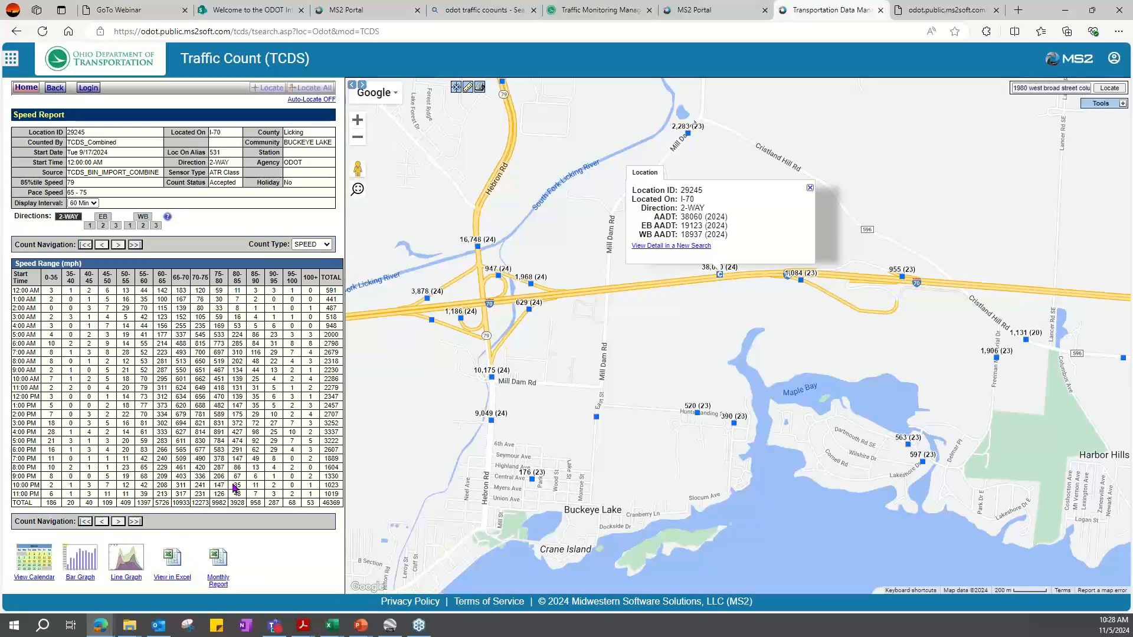
Change the station's count type to VOLUME for 9/17/2024 and open the volume count comparison.
{"action": "left_click", "coordinate": [311, 244]}
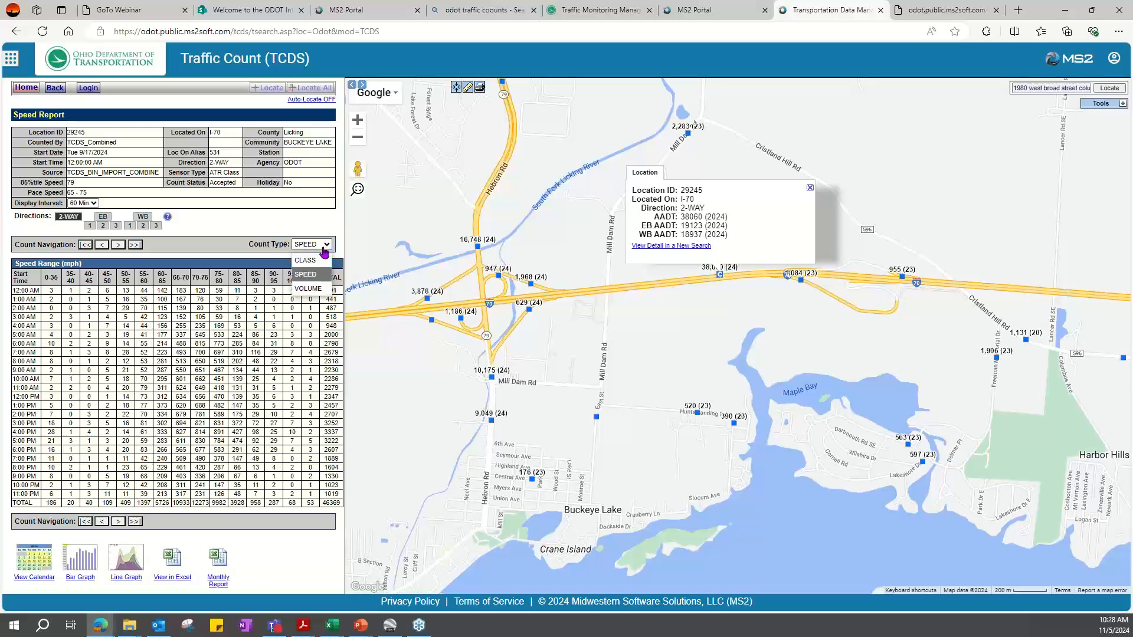
{"action": "left_click", "coordinate": [308, 289]}
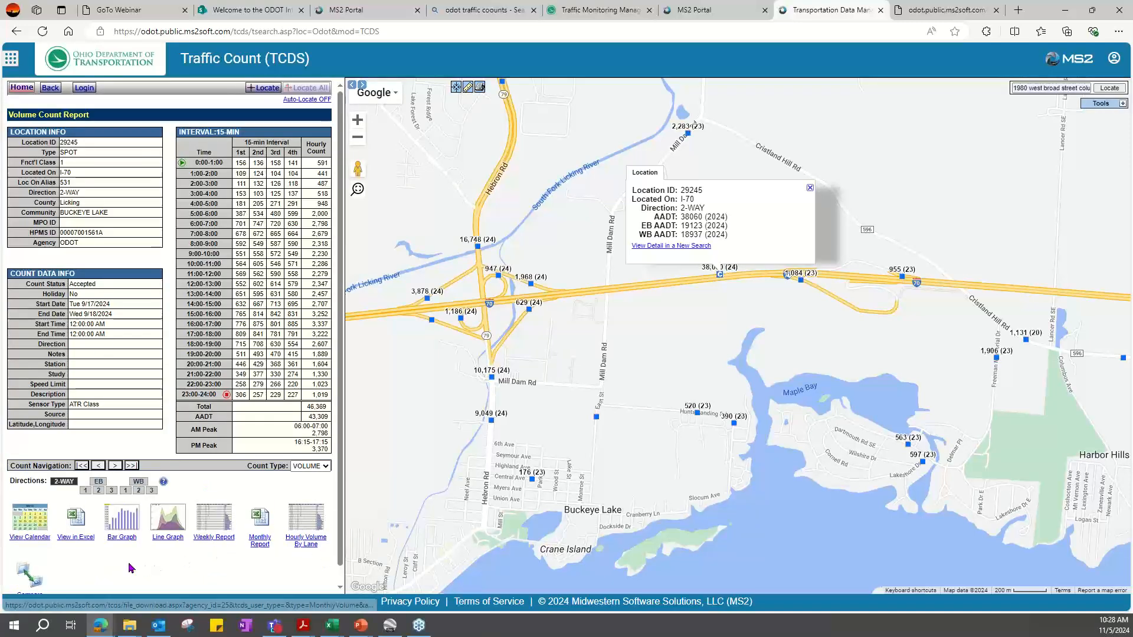
{"action": "scroll", "coordinate": [130, 565], "scroll_direction": "down", "scroll_amount": 1}
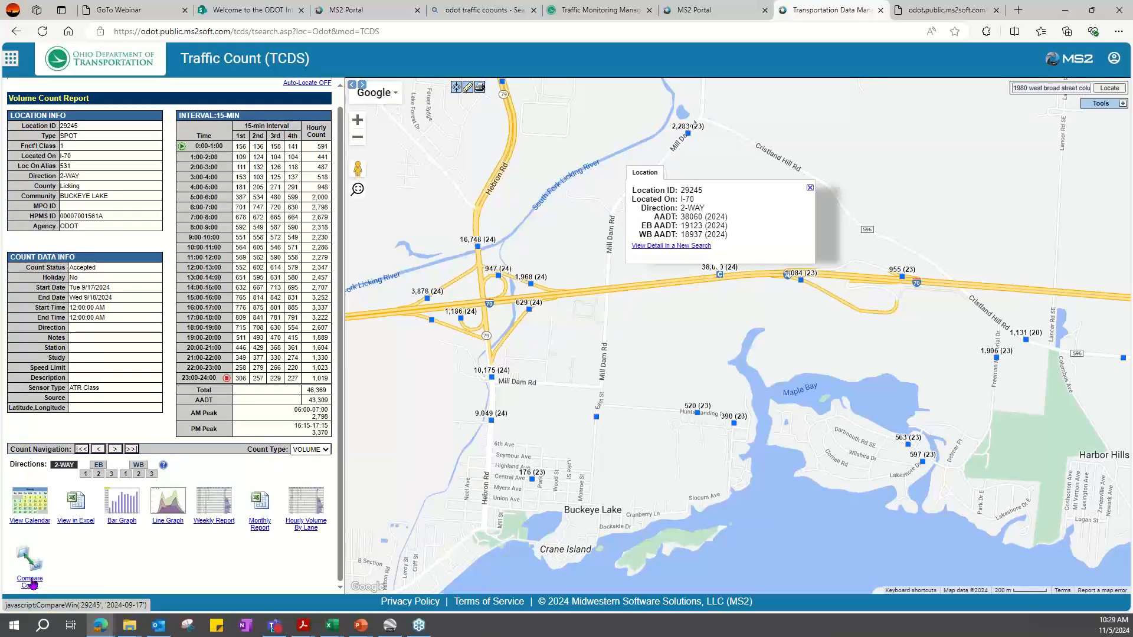
{"action": "left_click", "coordinate": [31, 584]}
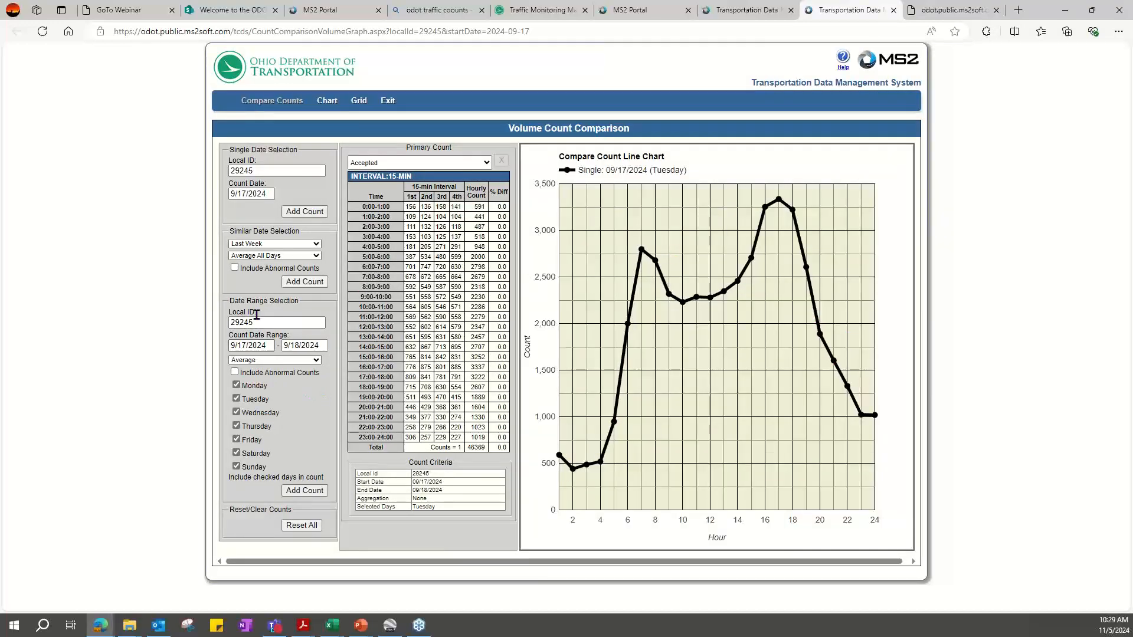
Add a count for the date range 09/26/2024 to 09/26/2024 to the volume comparison, averaging all weekdays.
{"action": "mouse_move", "coordinate": [600, 469]}
{"action": "left_click", "coordinate": [267, 193]}
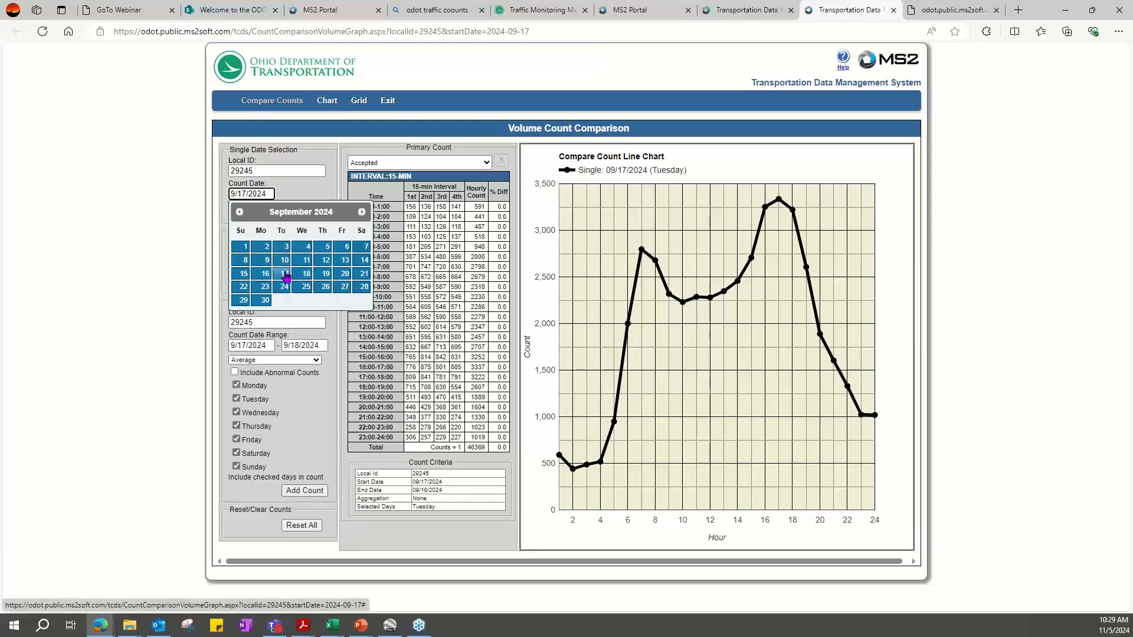
{"action": "left_click", "coordinate": [306, 190]}
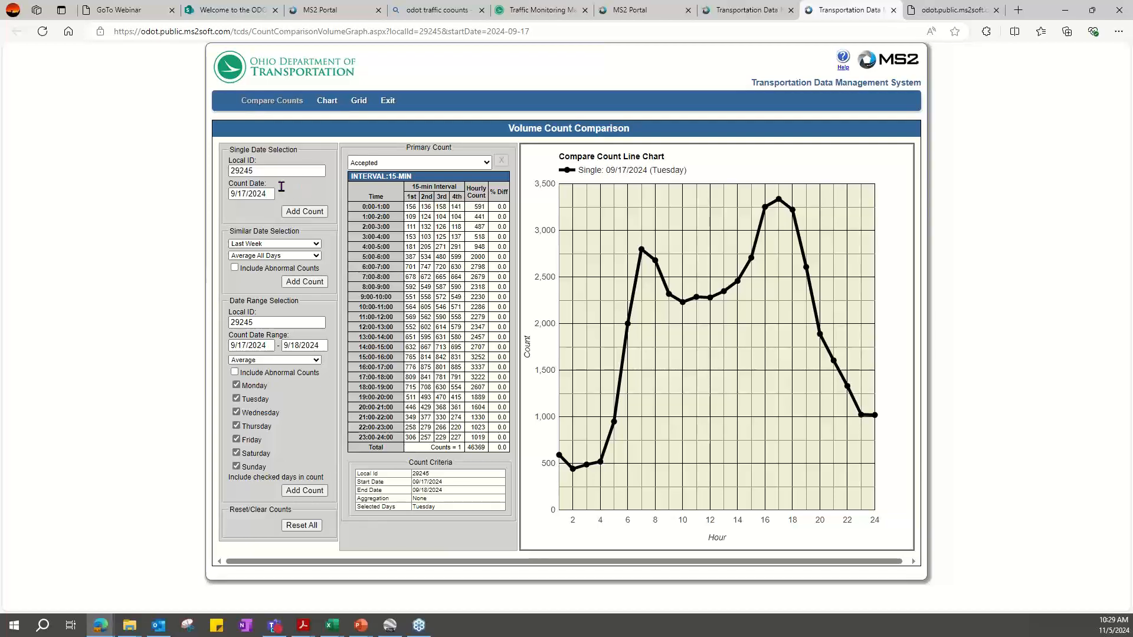
{"action": "left_click", "coordinate": [272, 345]}
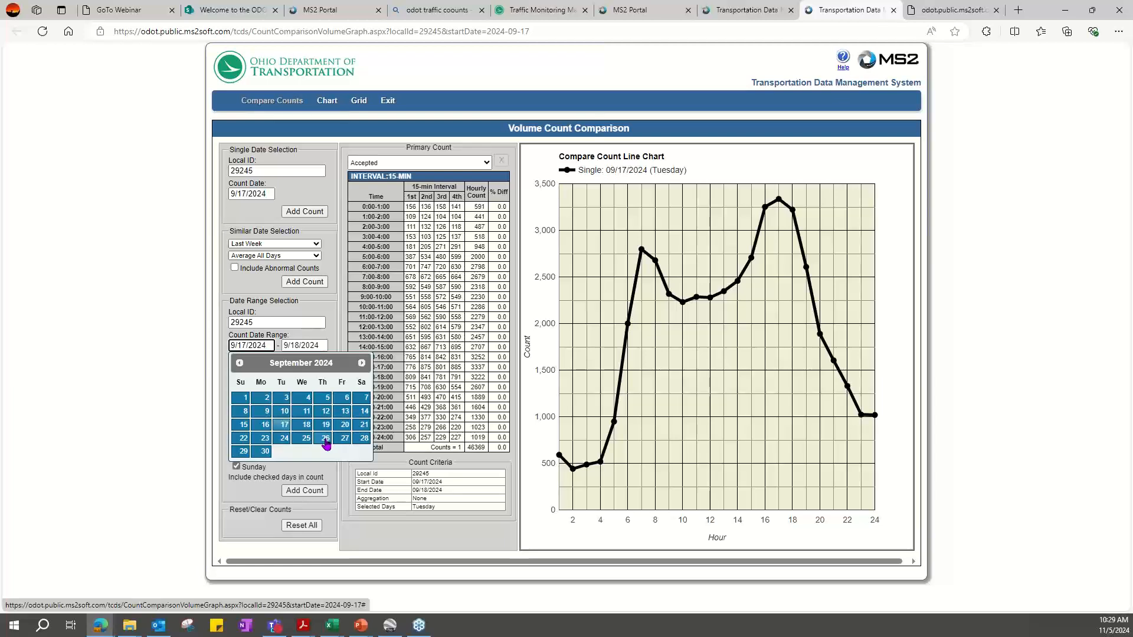
{"action": "left_click", "coordinate": [325, 439]}
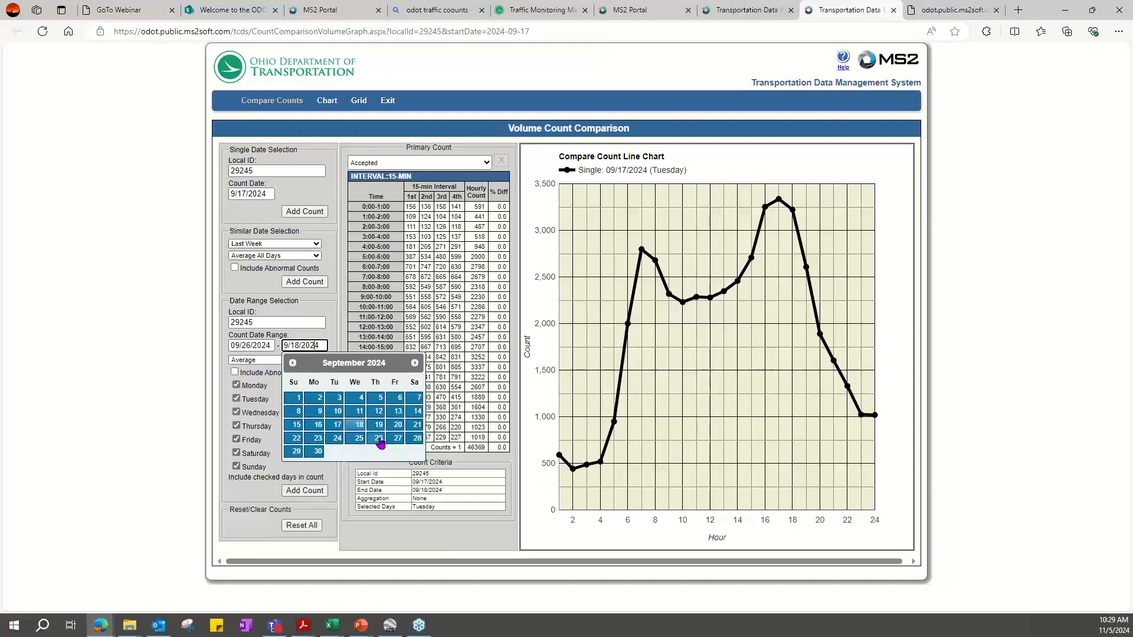
{"action": "left_click", "coordinate": [380, 440]}
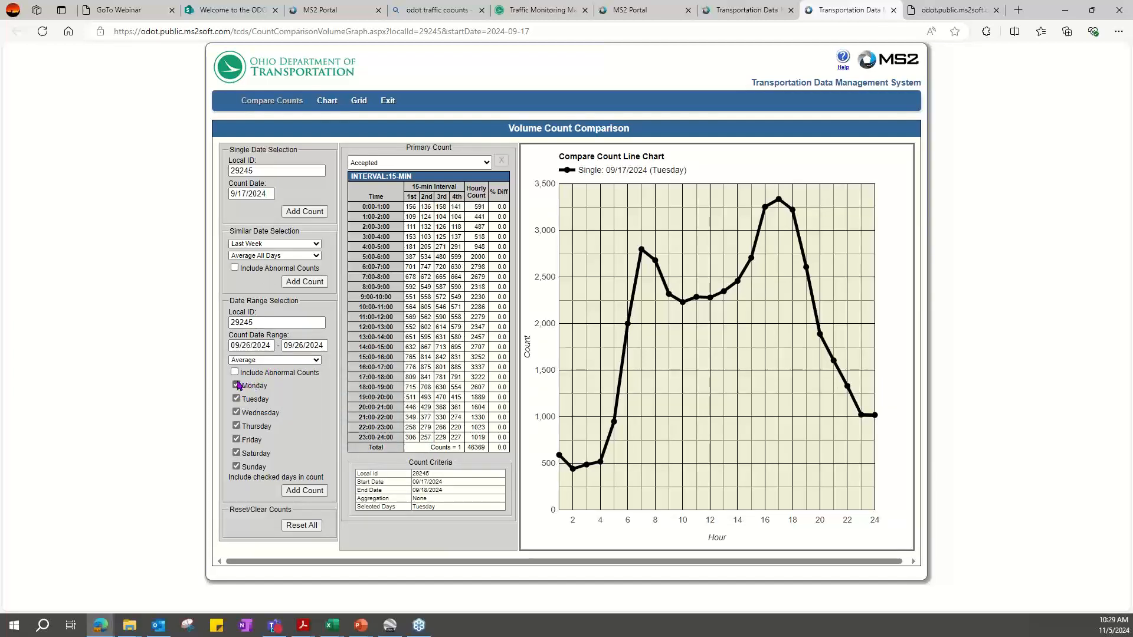
{"action": "left_click", "coordinate": [305, 492]}
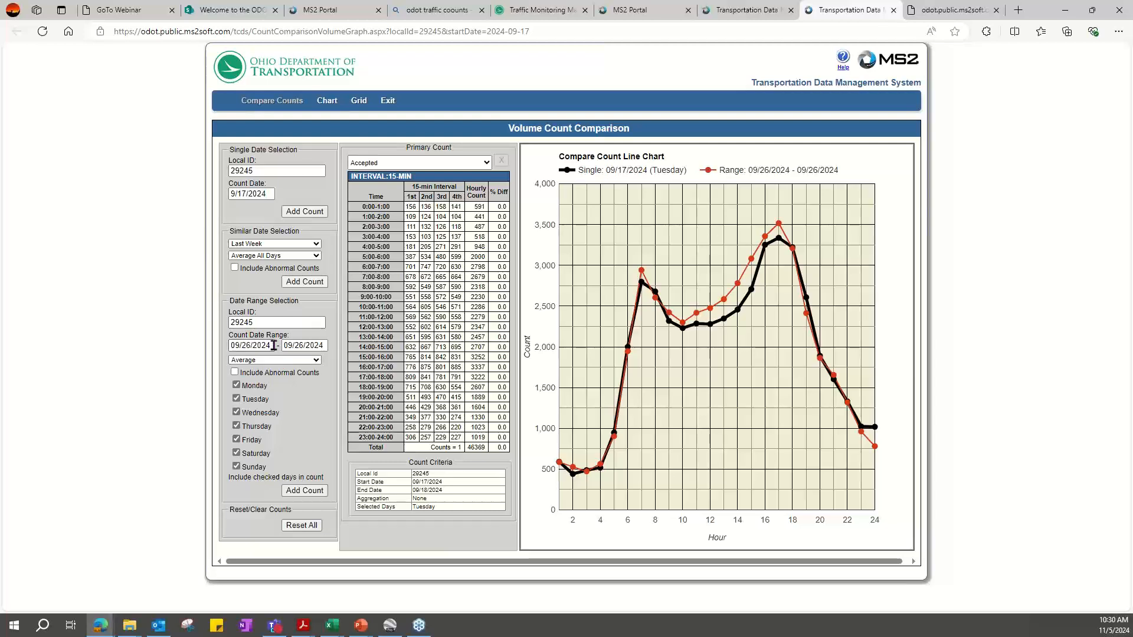
Set the start of the comparison's count date range to 01/01/2024.
{"action": "left_click", "coordinate": [252, 194]}
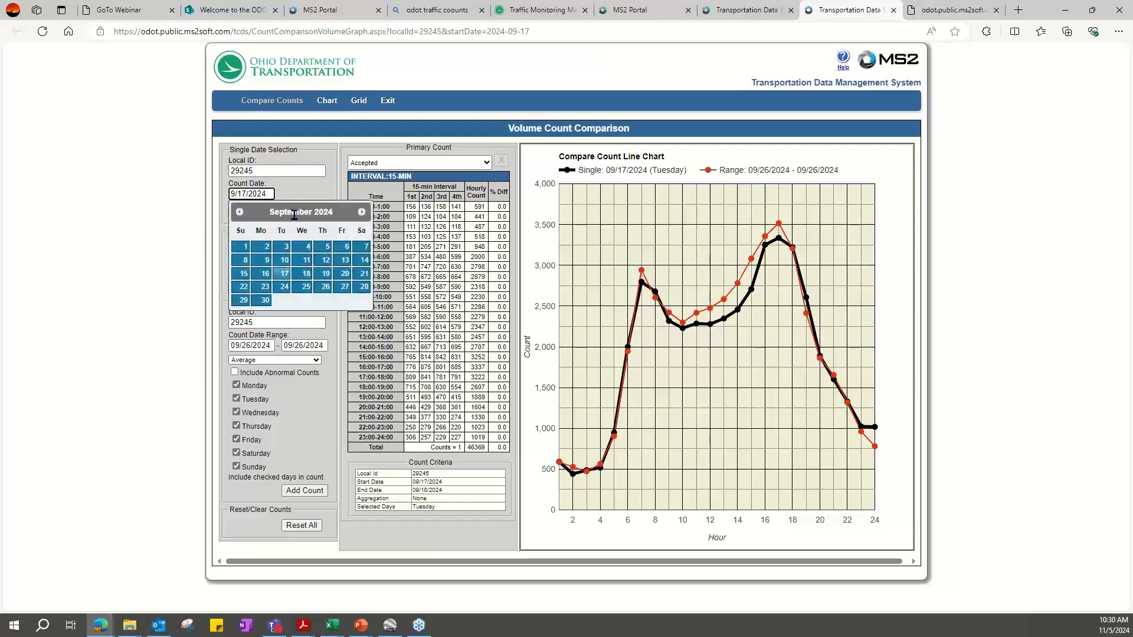
{"action": "left_click", "coordinate": [298, 429]}
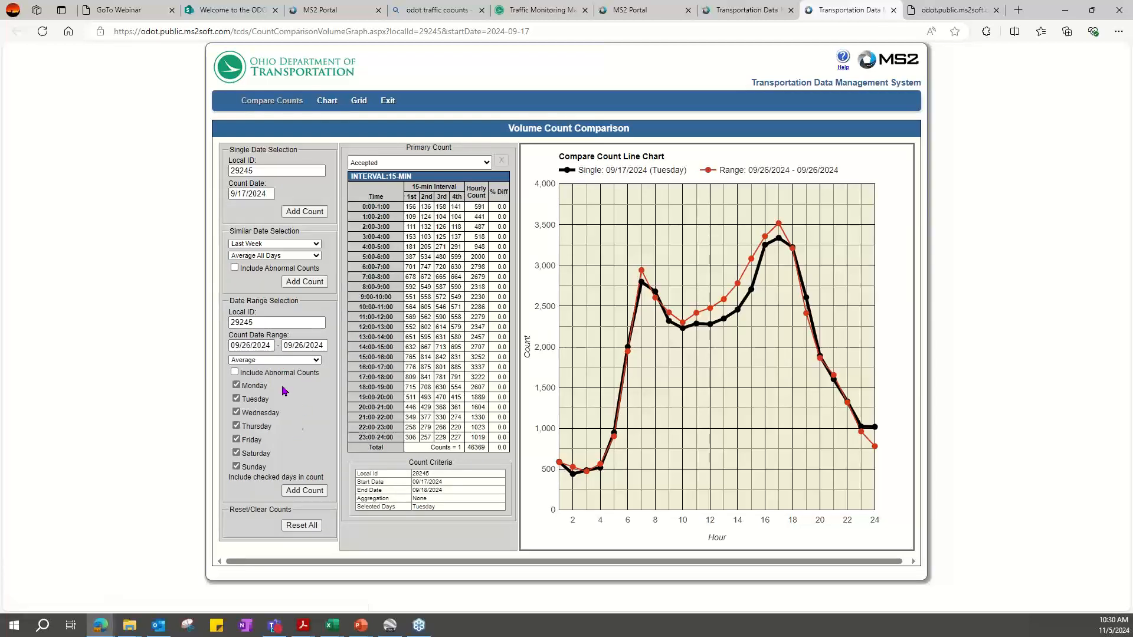
{"action": "left_click", "coordinate": [270, 346]}
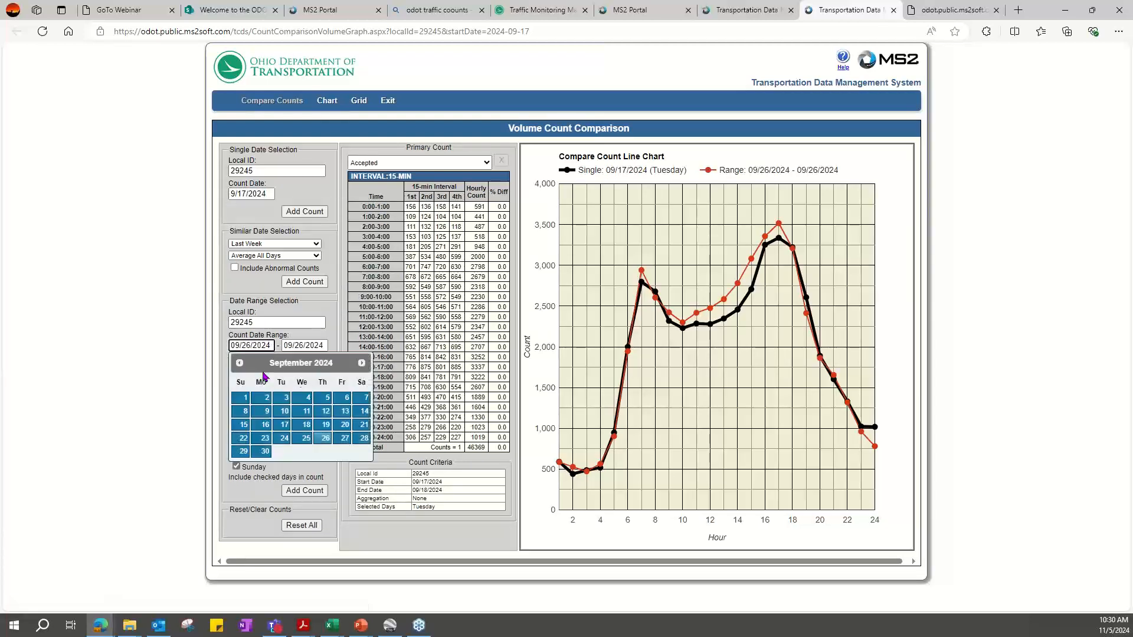
{"action": "left_click", "coordinate": [240, 363]}
{"action": "left_click", "coordinate": [239, 363]}
{"action": "left_click", "coordinate": [239, 364]}
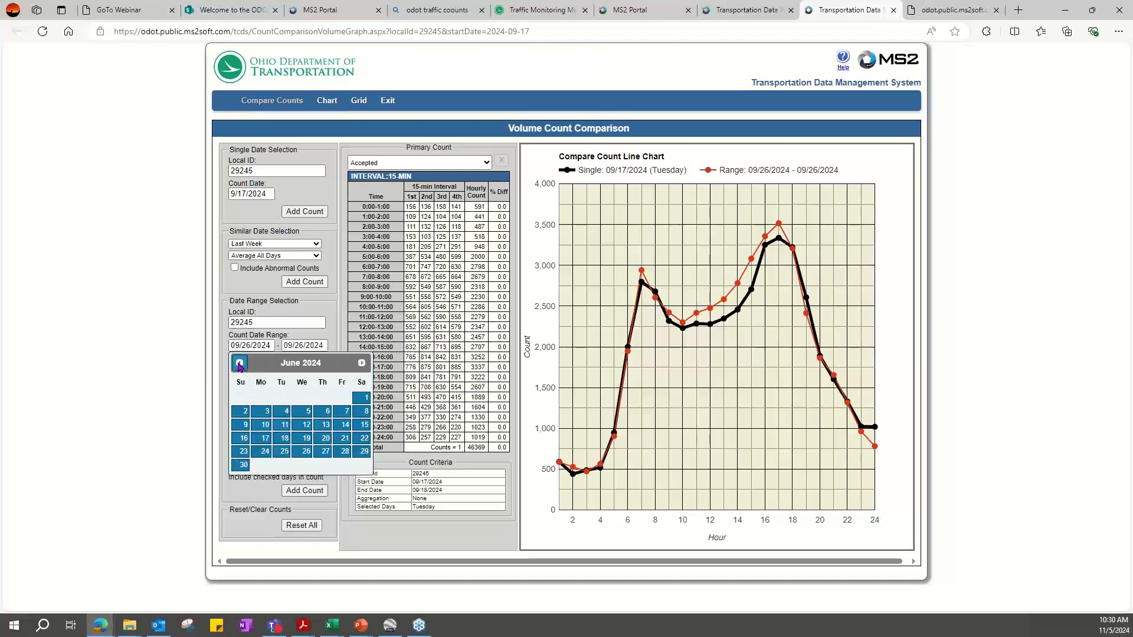
{"action": "left_click", "coordinate": [240, 364]}
{"action": "left_click", "coordinate": [239, 364]}
{"action": "left_click", "coordinate": [239, 363]}
{"action": "left_click", "coordinate": [240, 364]}
{"action": "left_click", "coordinate": [240, 364]}
{"action": "left_click", "coordinate": [240, 363]}
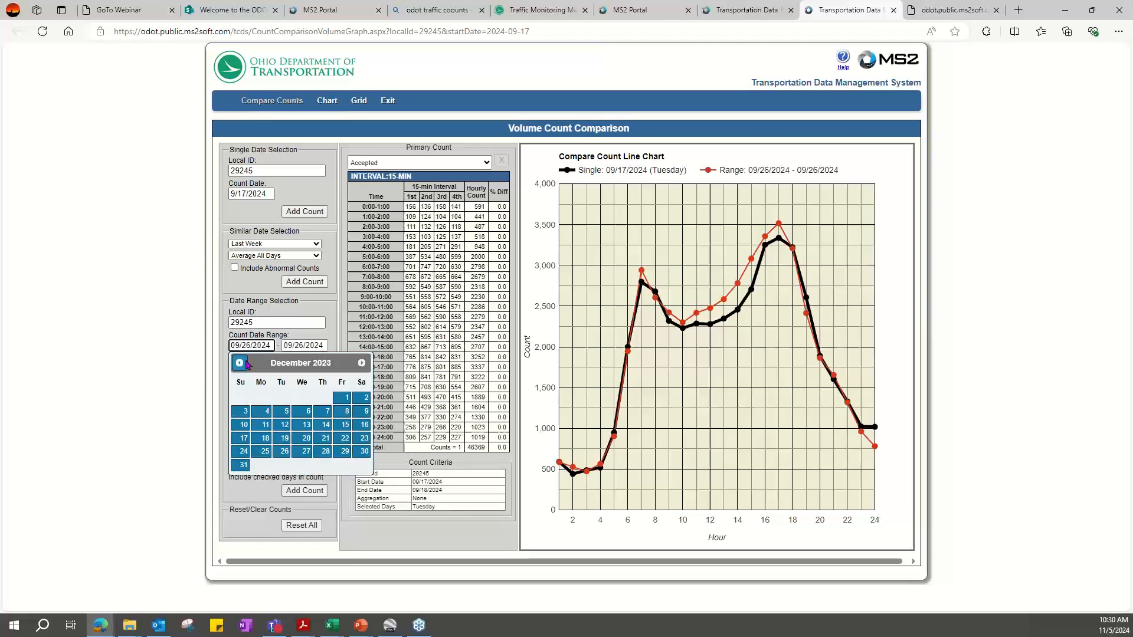
{"action": "left_click", "coordinate": [362, 363]}
{"action": "left_click", "coordinate": [264, 399]}
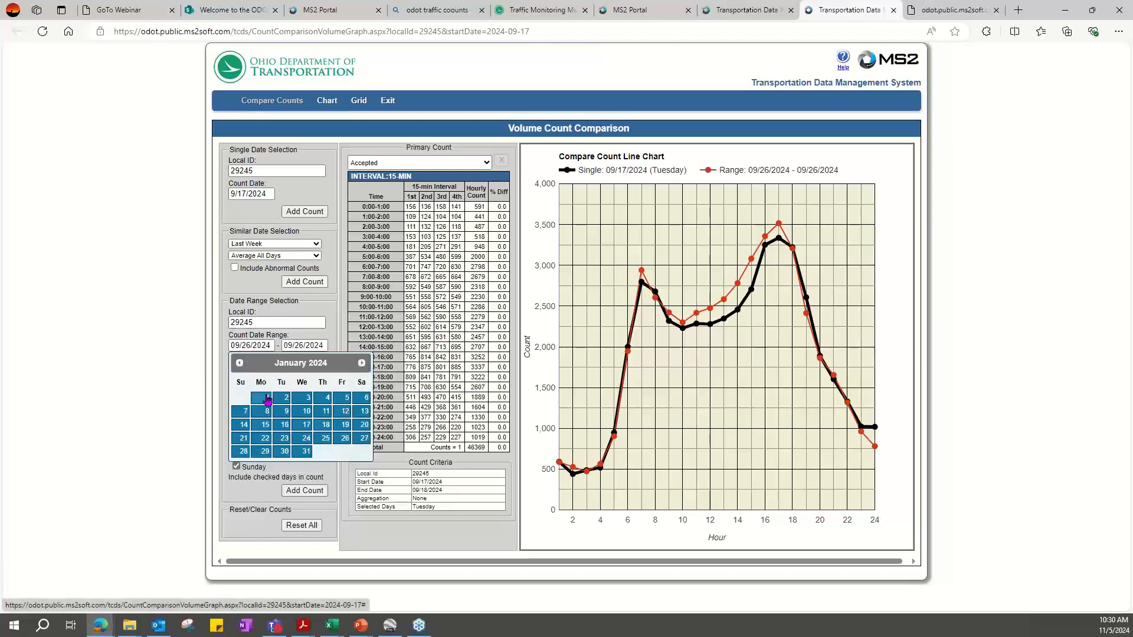
Set the end of the comparison's count date range to 12/31/2024.
{"action": "left_click", "coordinate": [297, 347]}
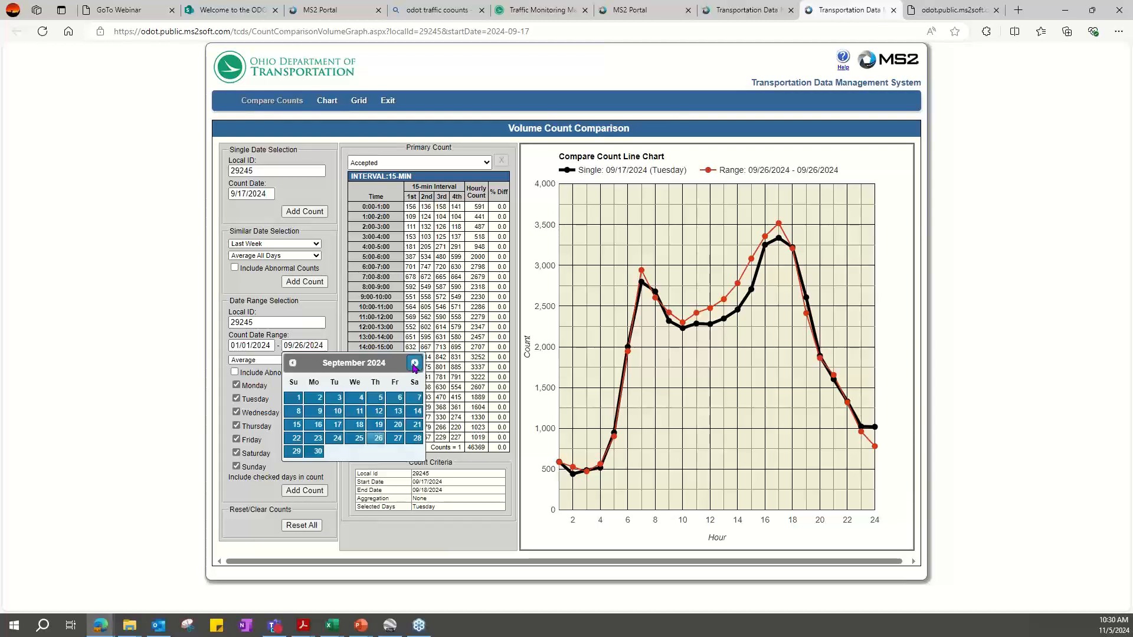
{"action": "left_click", "coordinate": [415, 364]}
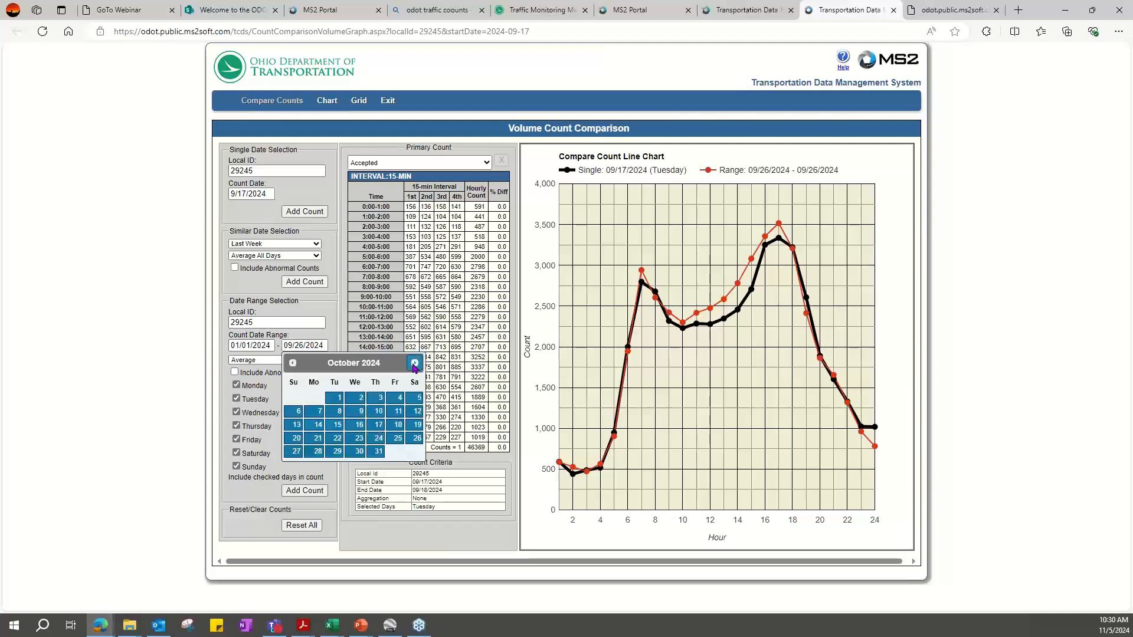
{"action": "left_click", "coordinate": [415, 364]}
{"action": "left_click", "coordinate": [415, 364]}
{"action": "left_click", "coordinate": [336, 452]}
Restrict the date range to Tuesdays only, add its average count to the comparison, and display the counts as a grid.
{"action": "left_click", "coordinate": [236, 386]}
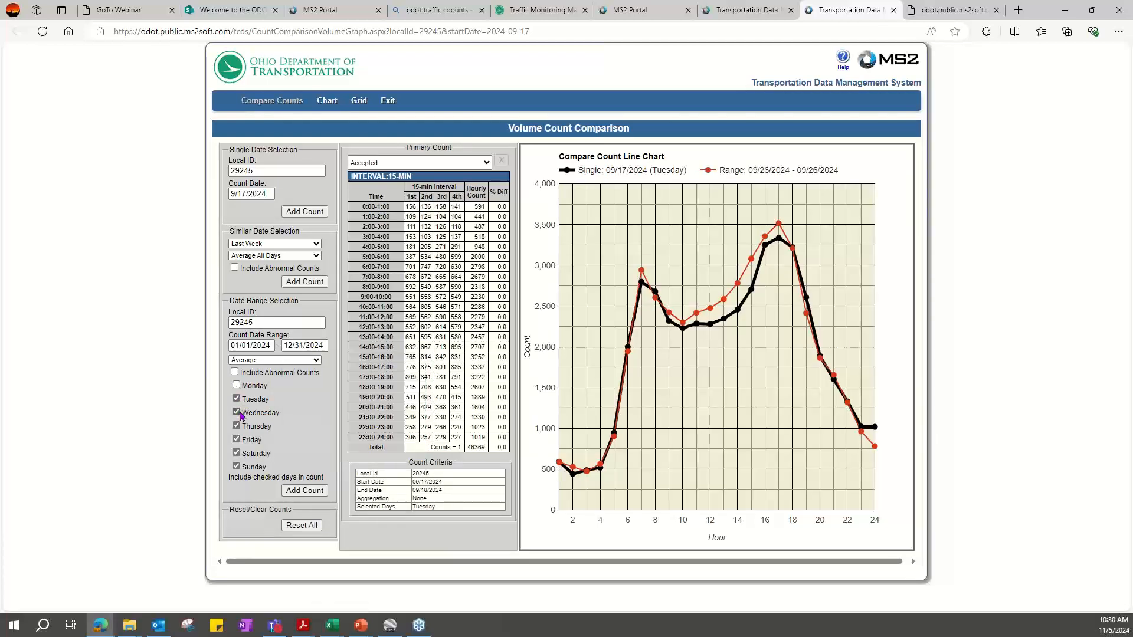
{"action": "left_click", "coordinate": [236, 411]}
{"action": "left_click", "coordinate": [236, 425]}
{"action": "left_click", "coordinate": [236, 439]}
{"action": "left_click", "coordinate": [237, 453]}
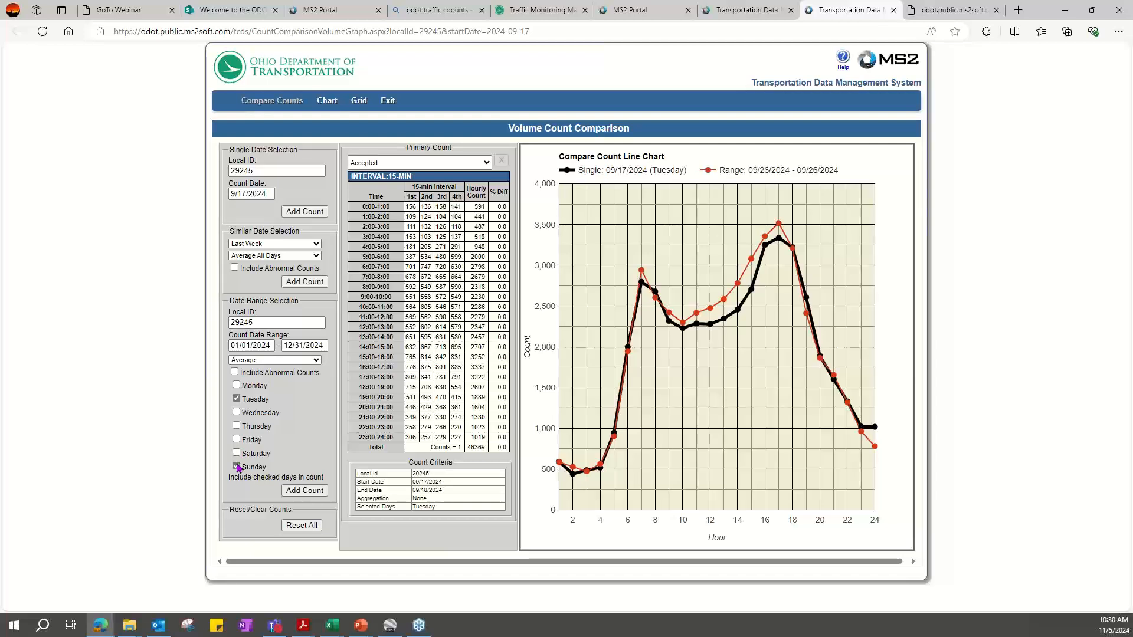
{"action": "left_click", "coordinate": [237, 467]}
{"action": "left_click", "coordinate": [305, 491]}
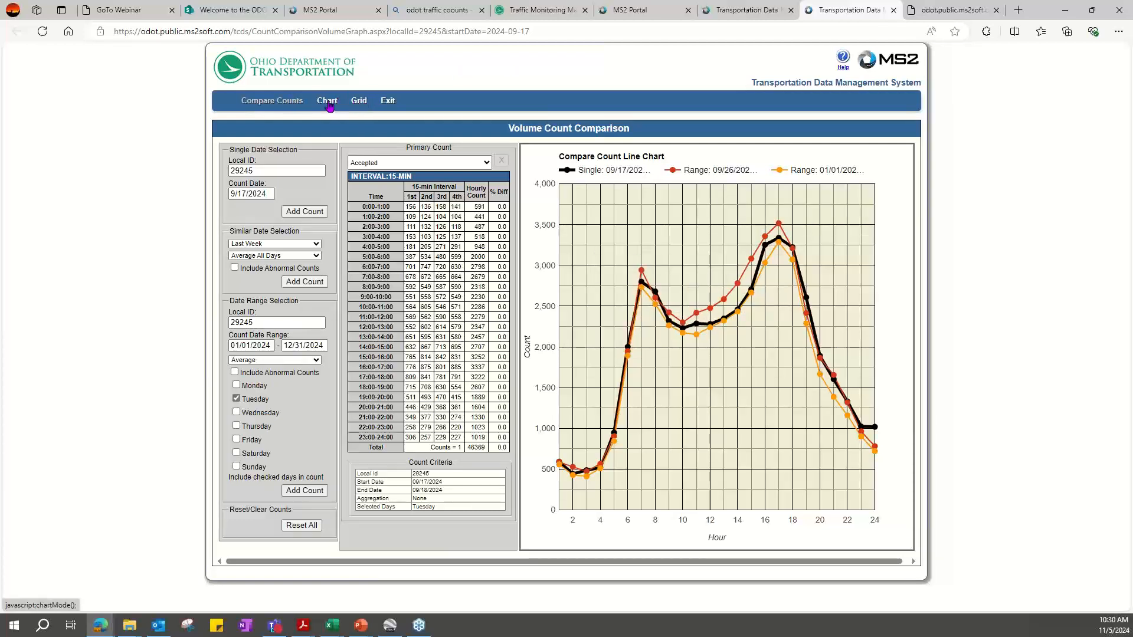
{"action": "left_click", "coordinate": [360, 101]}
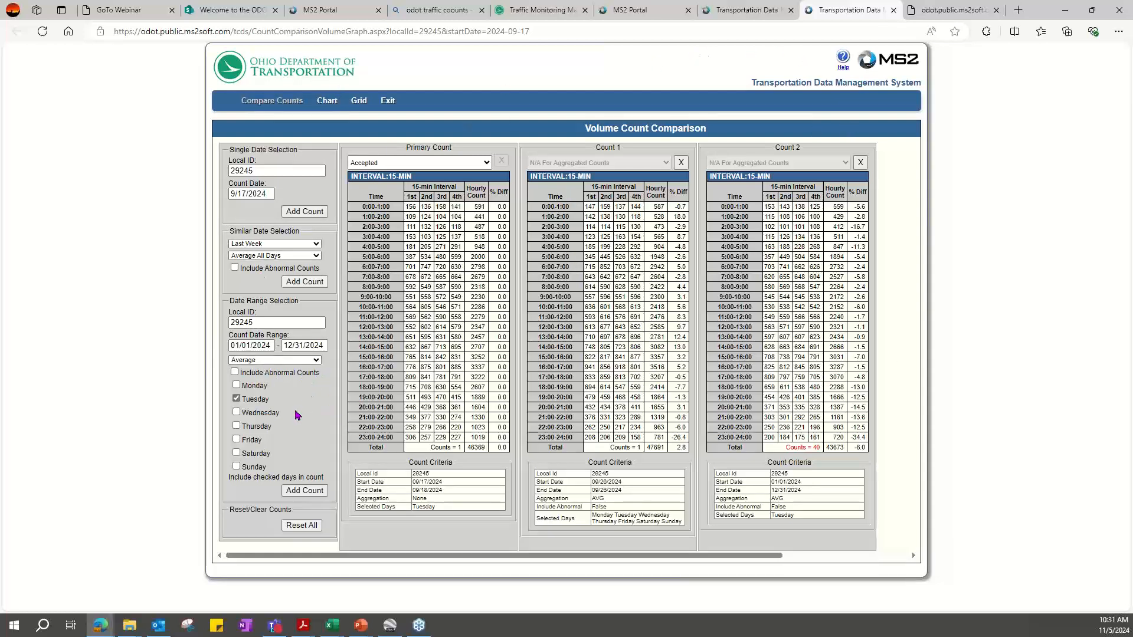
Add a Maximum by Hour count for the same Tuesday date range and display the comparison as a line chart.
{"action": "left_click", "coordinate": [315, 361]}
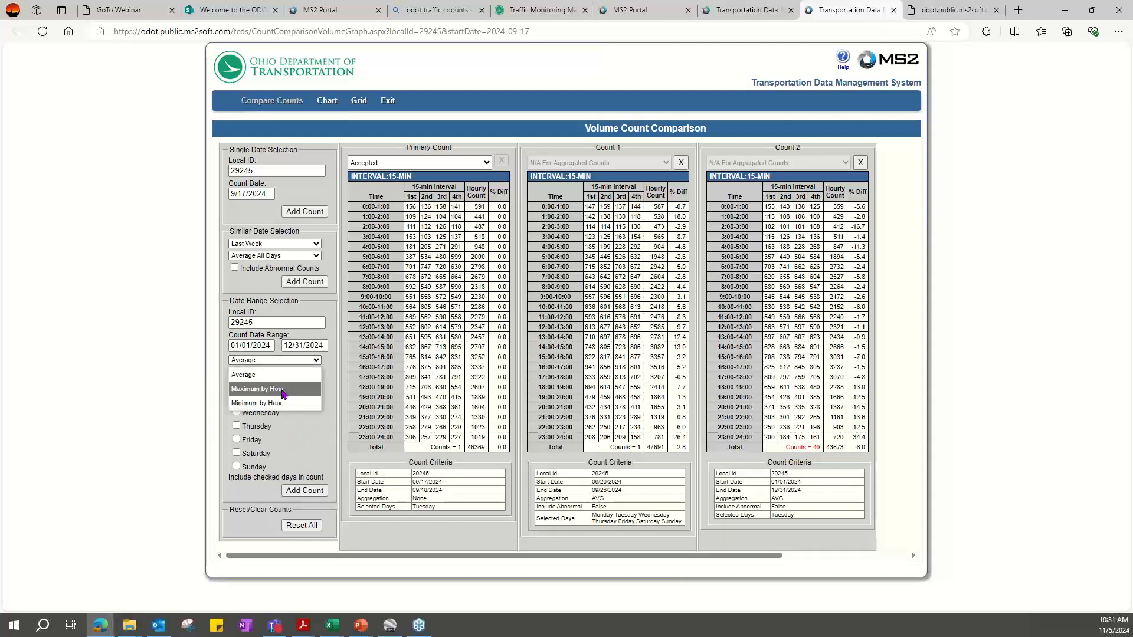
{"action": "left_click", "coordinate": [283, 390]}
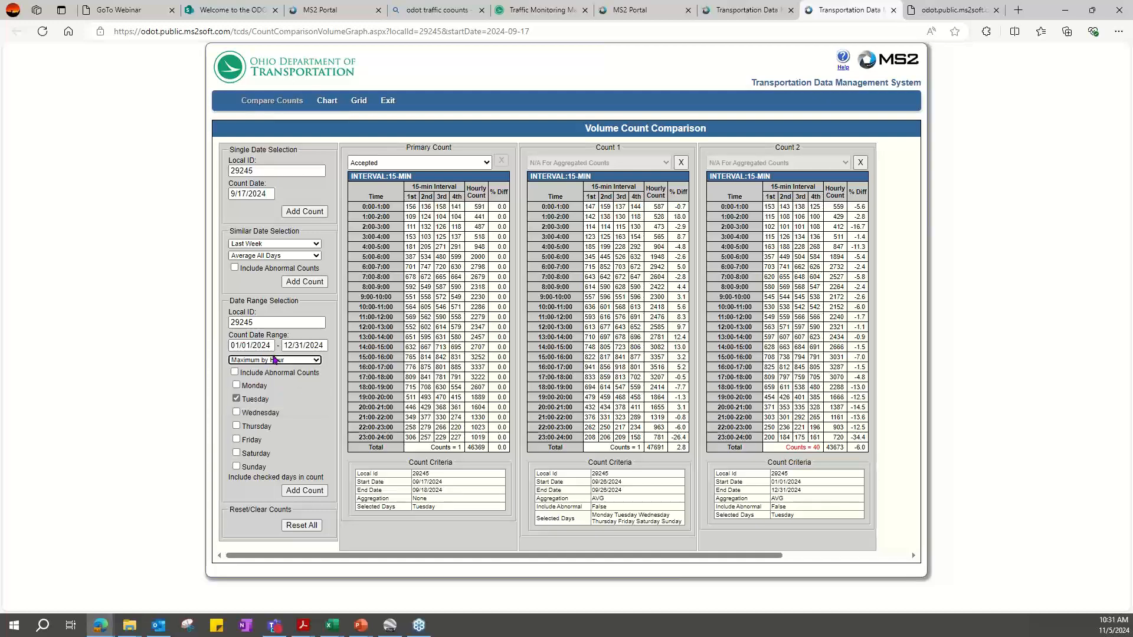
{"action": "left_click", "coordinate": [305, 492]}
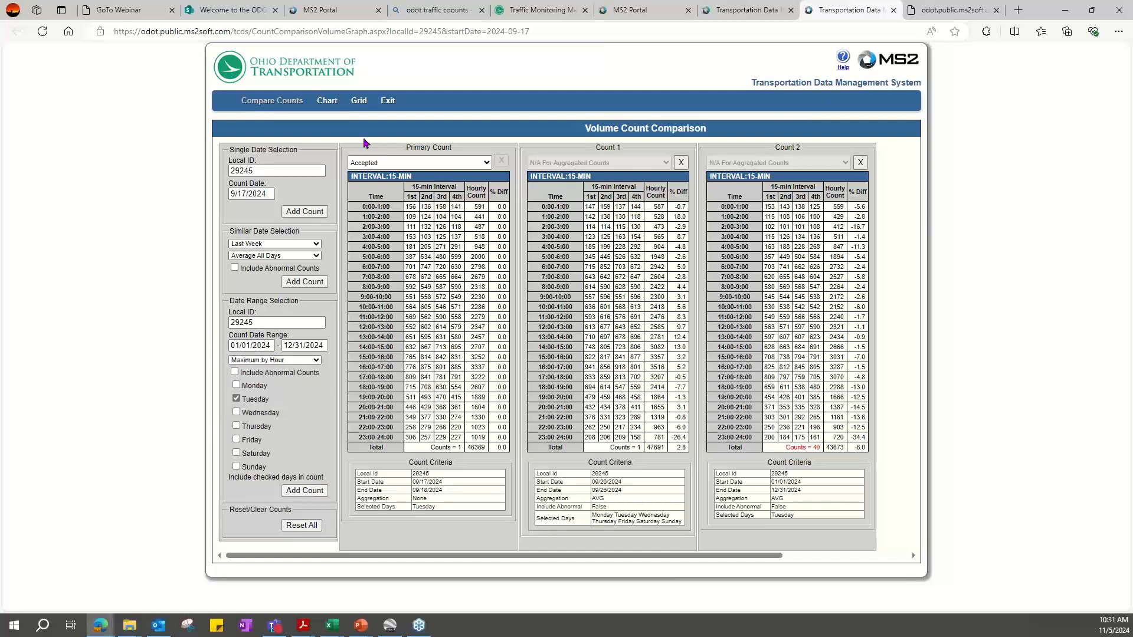
{"action": "left_click", "coordinate": [327, 101]}
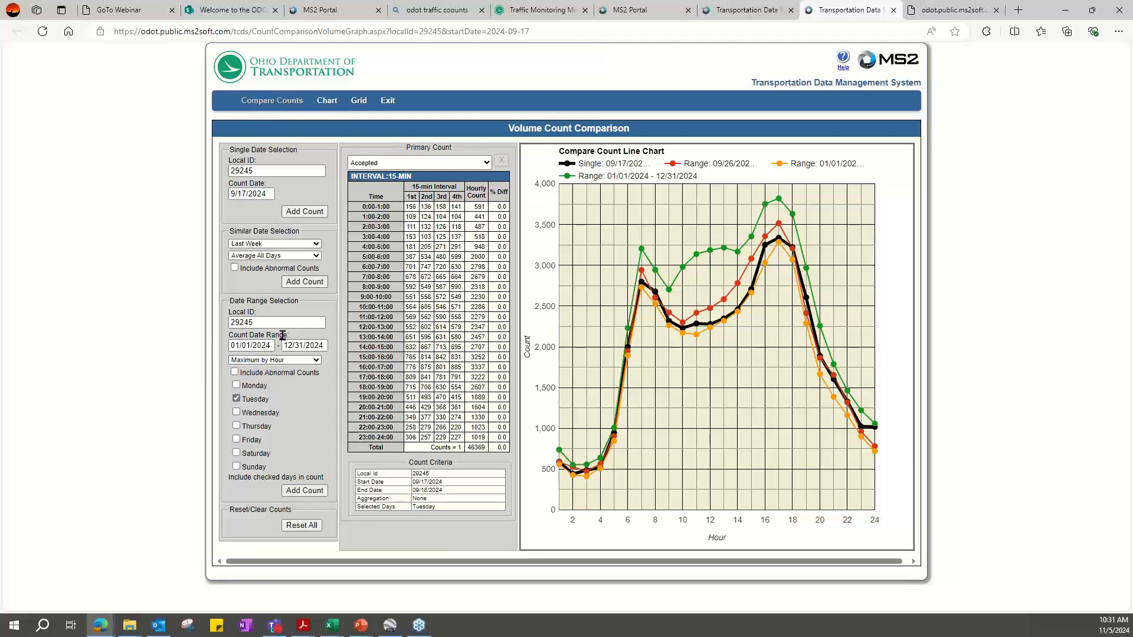
Close the count comparison, open TCDS Advanced Search from the home page, and dismiss the station 29245 location pop-up on the map.
{"action": "left_click", "coordinate": [893, 10]}
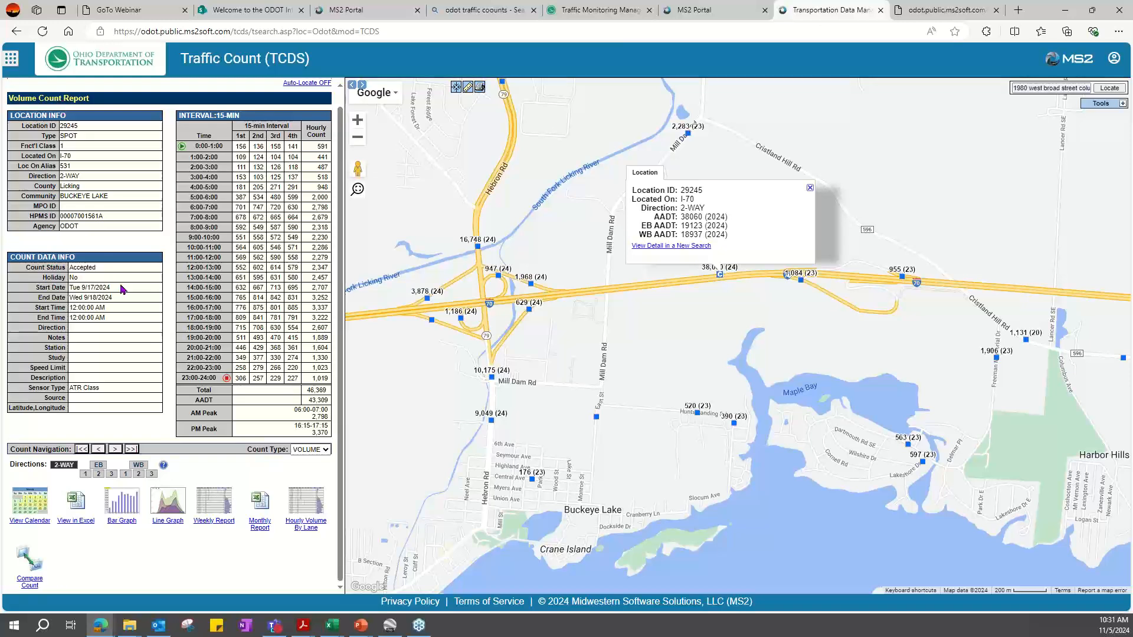
{"action": "scroll", "coordinate": [121, 292], "scroll_direction": "up", "scroll_amount": 2}
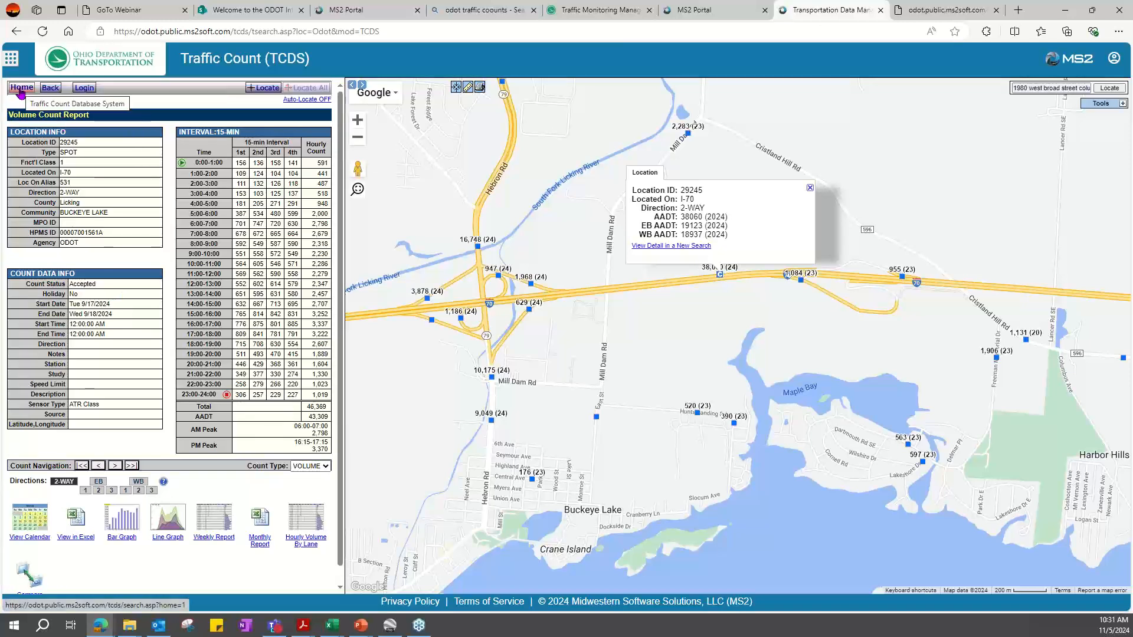
{"action": "left_click", "coordinate": [22, 88]}
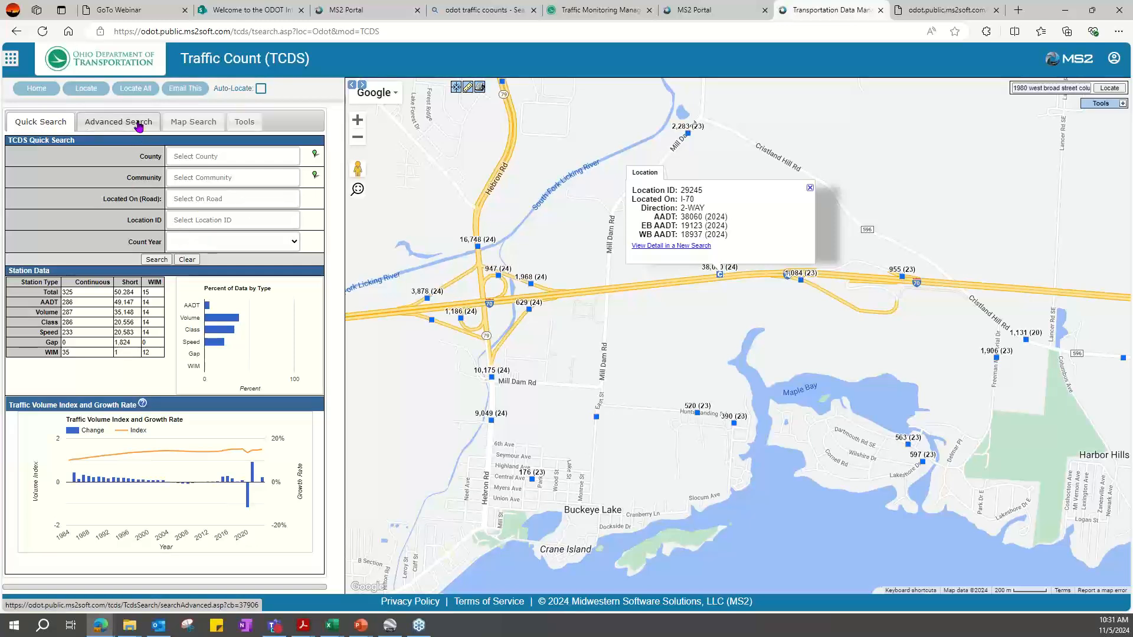
{"action": "left_click", "coordinate": [115, 122]}
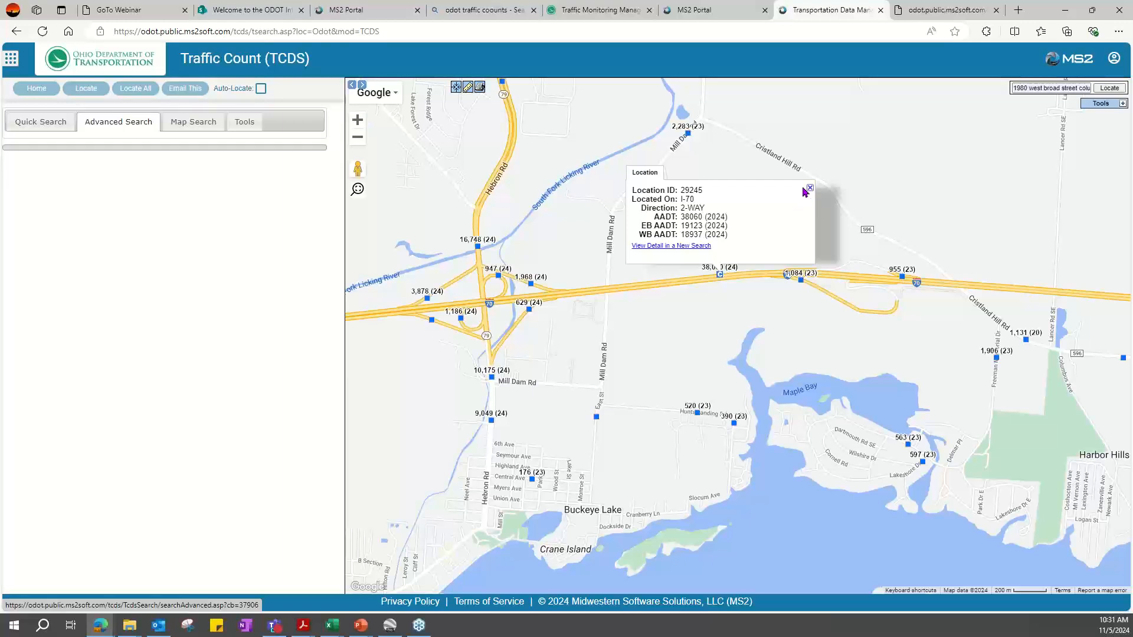
{"action": "left_click", "coordinate": [808, 188]}
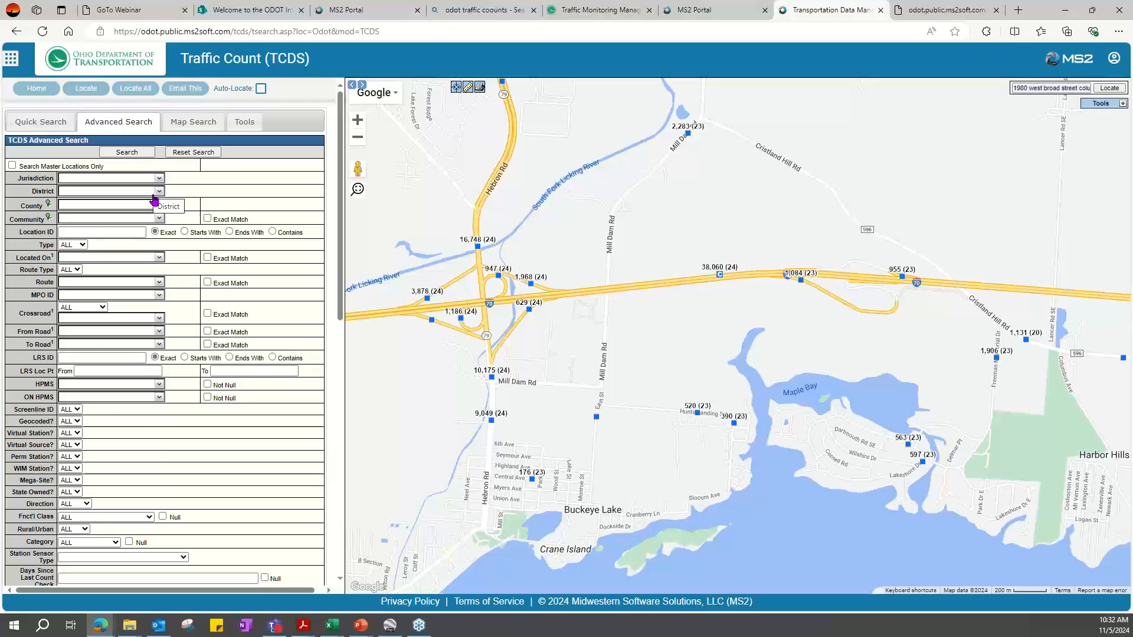
Set Perm Station to Yes in the advanced search criteria.
{"action": "left_click", "coordinate": [160, 297]}
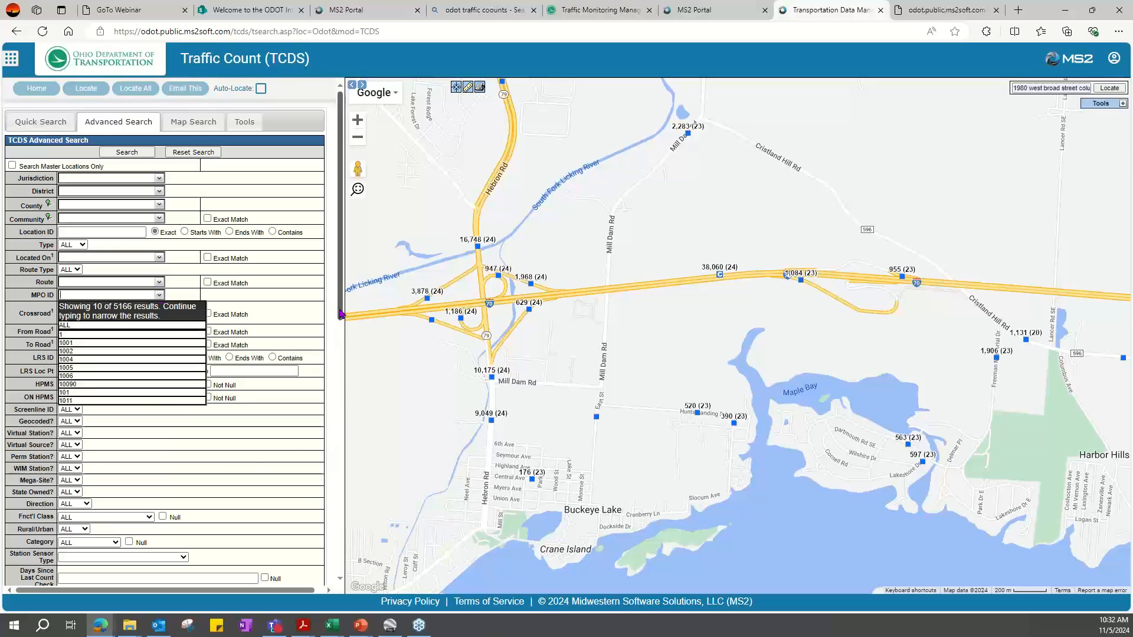
{"action": "left_click", "coordinate": [397, 376]}
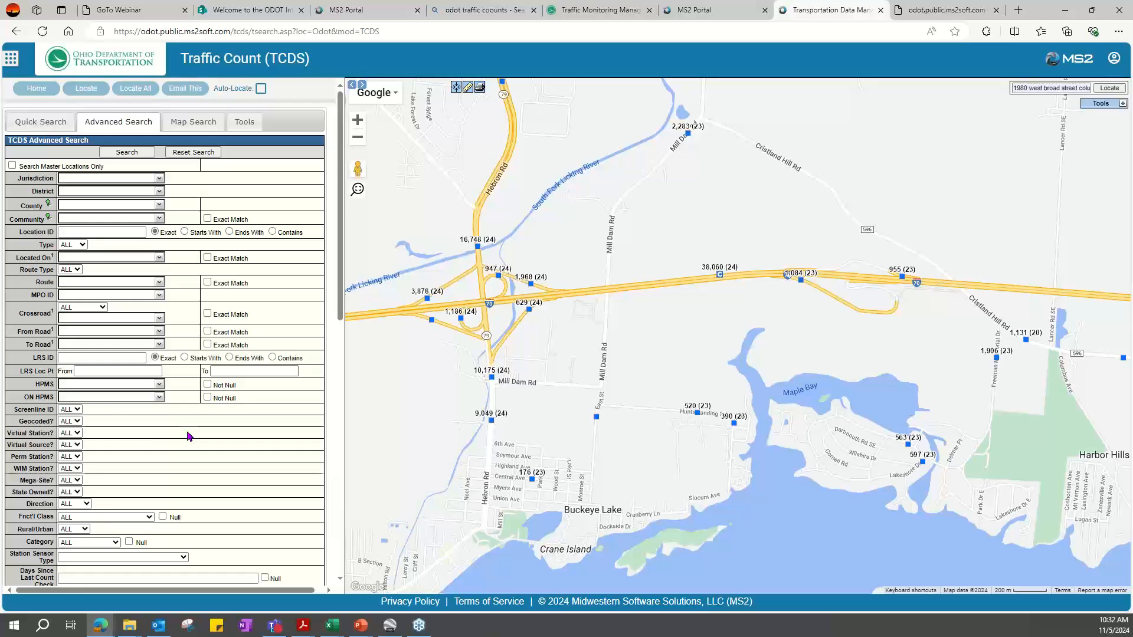
{"action": "scroll", "coordinate": [137, 442], "scroll_direction": "down", "scroll_amount": 3}
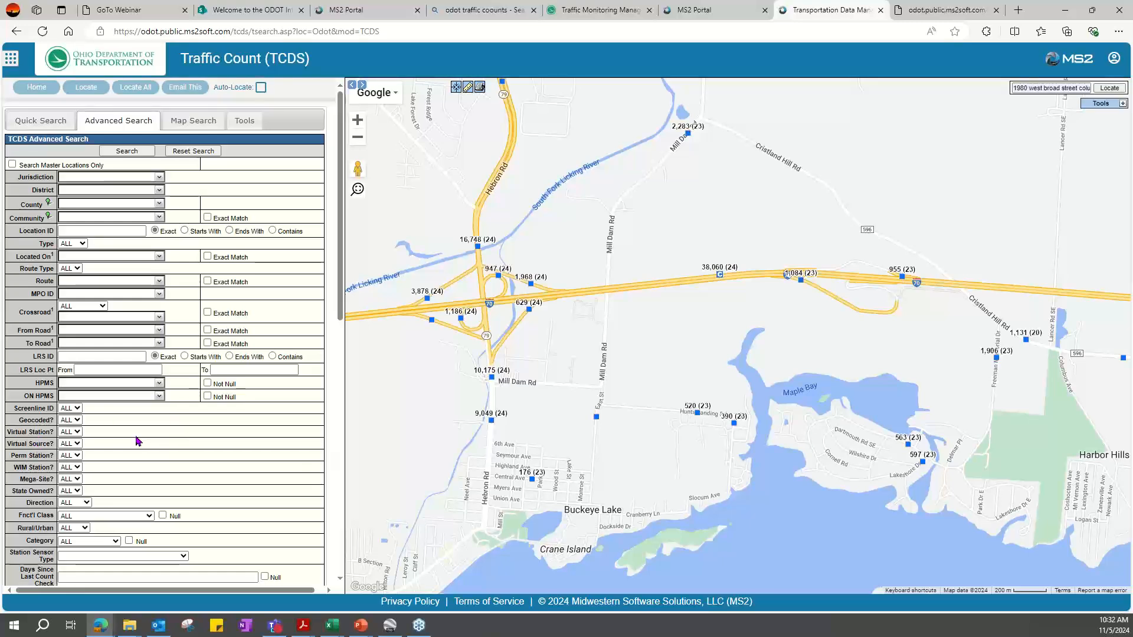
{"action": "scroll", "coordinate": [146, 245], "scroll_direction": "up", "scroll_amount": 3}
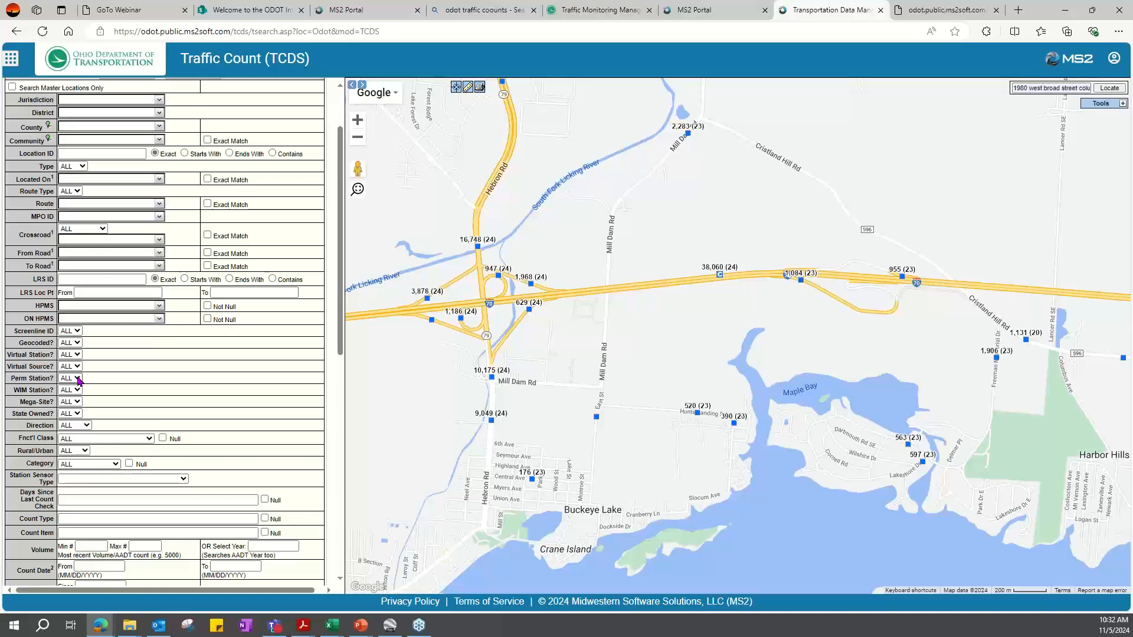
{"action": "left_click", "coordinate": [78, 378]}
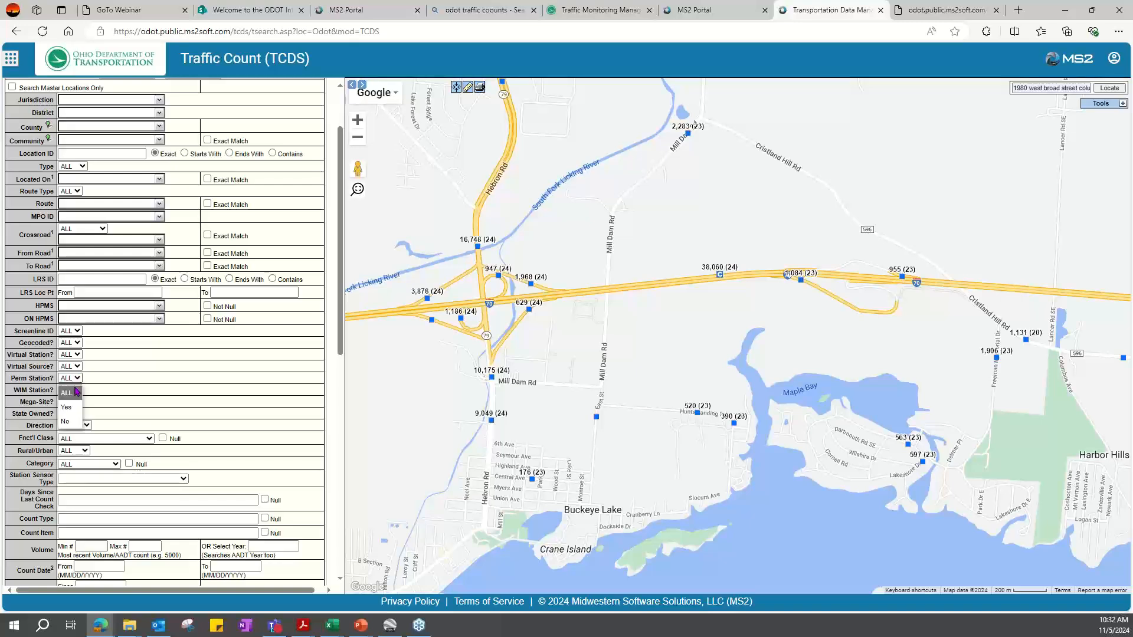
{"action": "left_click", "coordinate": [69, 408]}
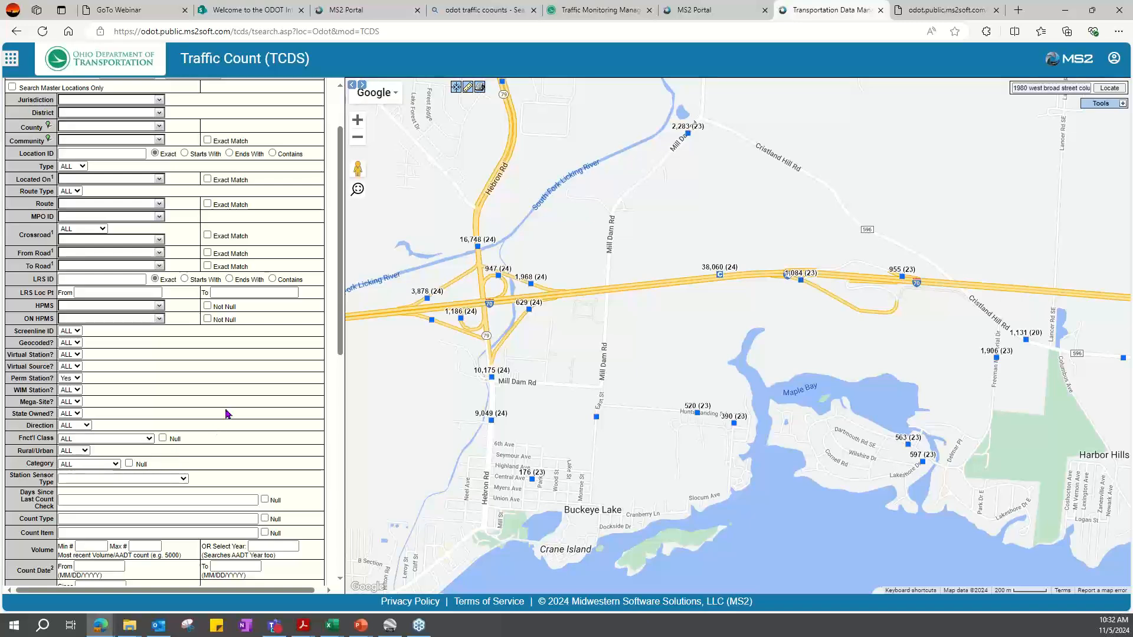
Enter 10/31/2024 as both the start and end of the Count Date range.
{"action": "scroll", "coordinate": [227, 413], "scroll_direction": "down", "scroll_amount": 4}
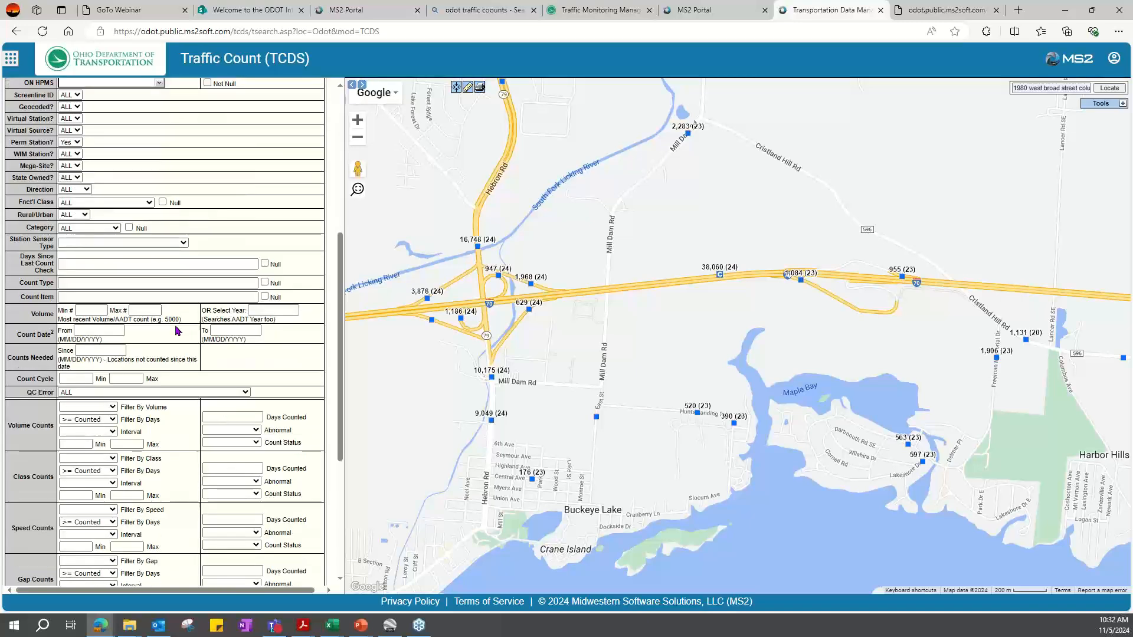
{"action": "left_click", "coordinate": [89, 330]}
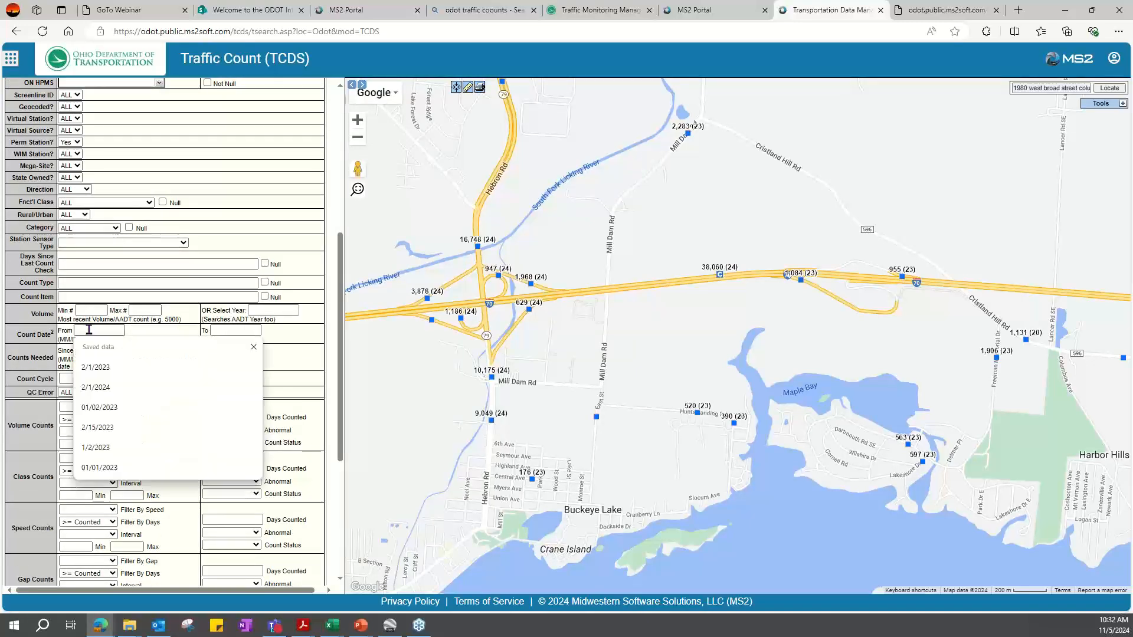
{"action": "type", "text": "10/"}
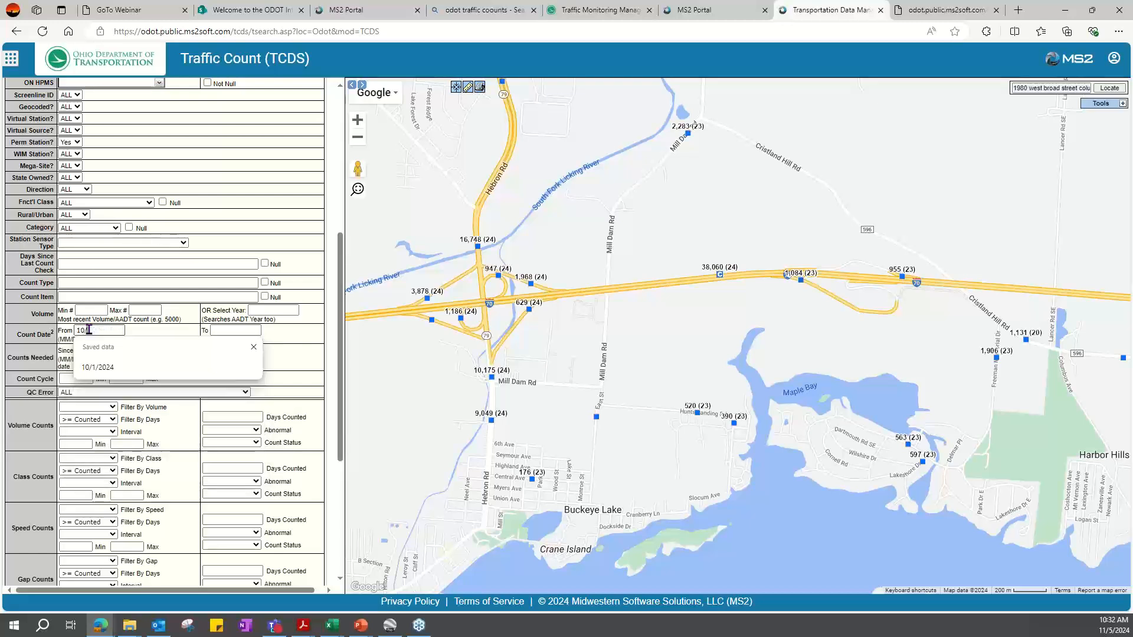
{"action": "type", "text": "11/2024"}
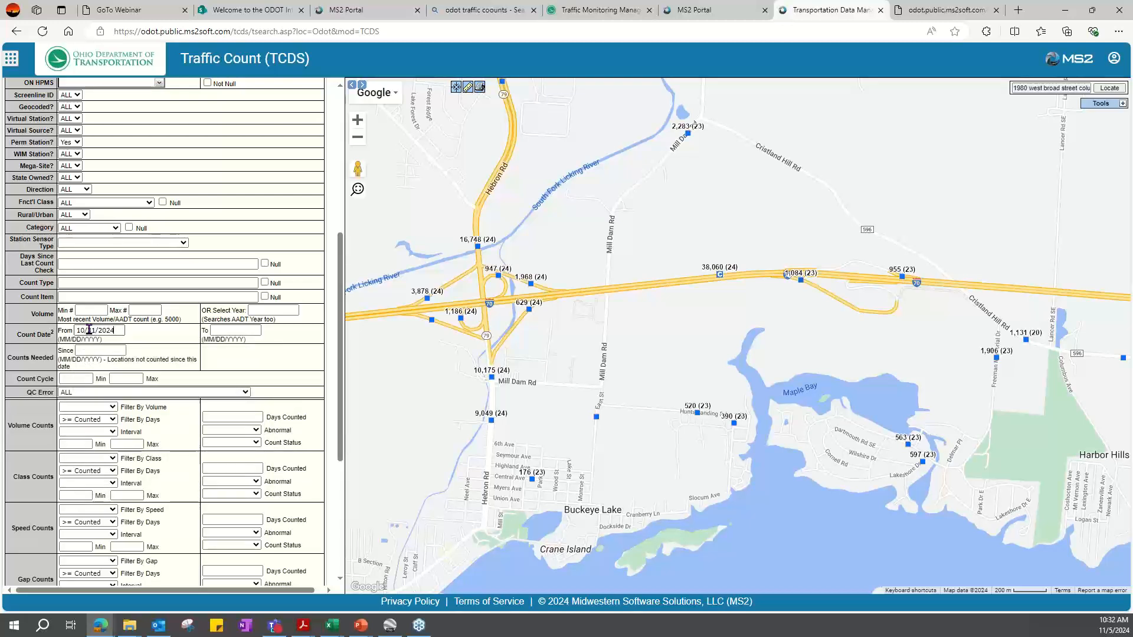
{"action": "left_click", "coordinate": [217, 329]}
{"action": "type", "text": "10/31/2024"}
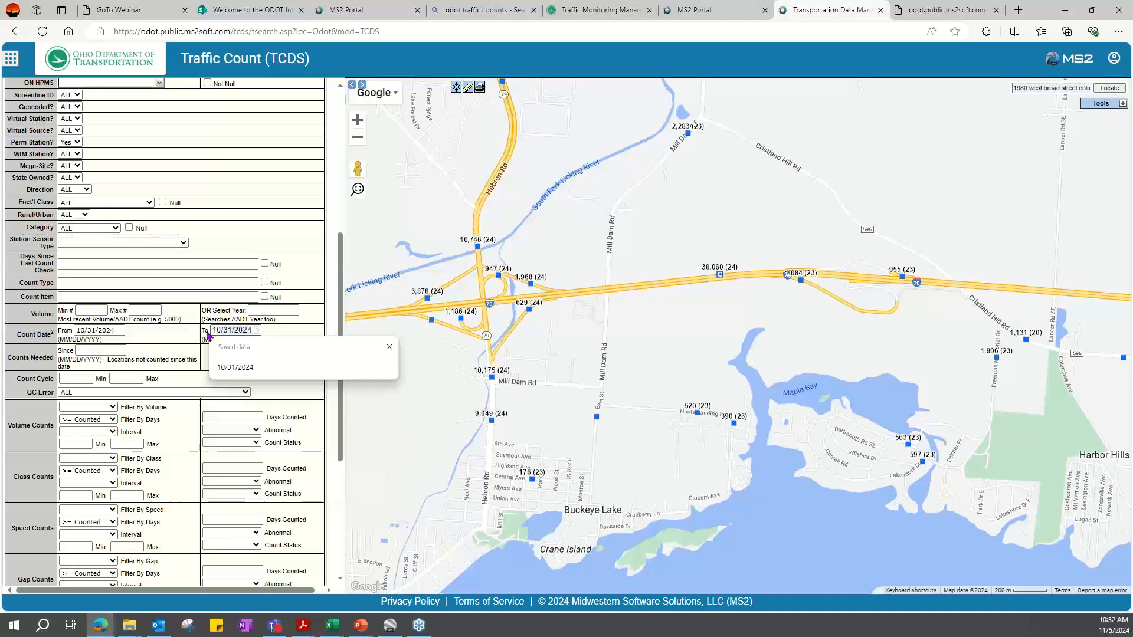
Dismiss the date format alerts and clear the Count Date end date.
{"action": "left_click", "coordinate": [92, 332]}
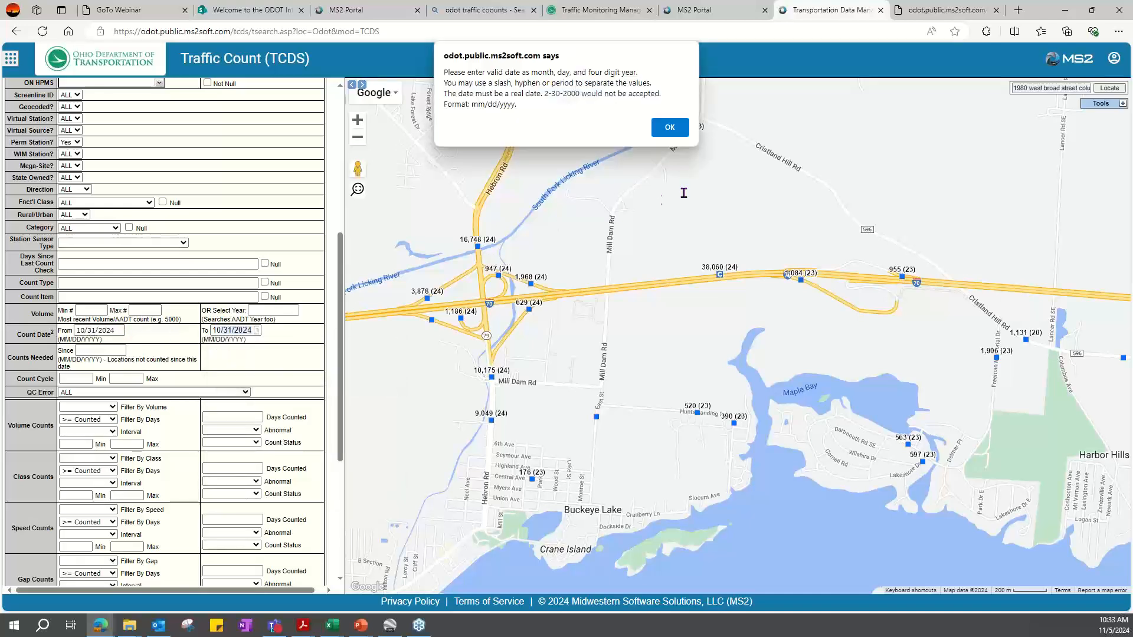
{"action": "key", "text": "Return"}
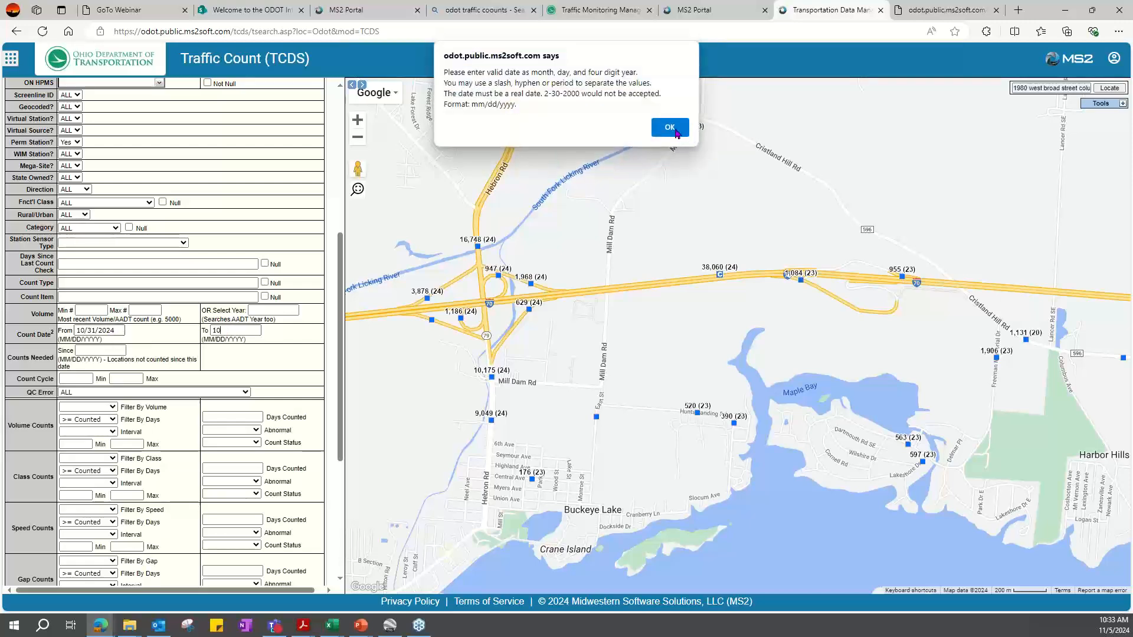
{"action": "left_click", "coordinate": [670, 127]}
{"action": "left_click", "coordinate": [116, 329]}
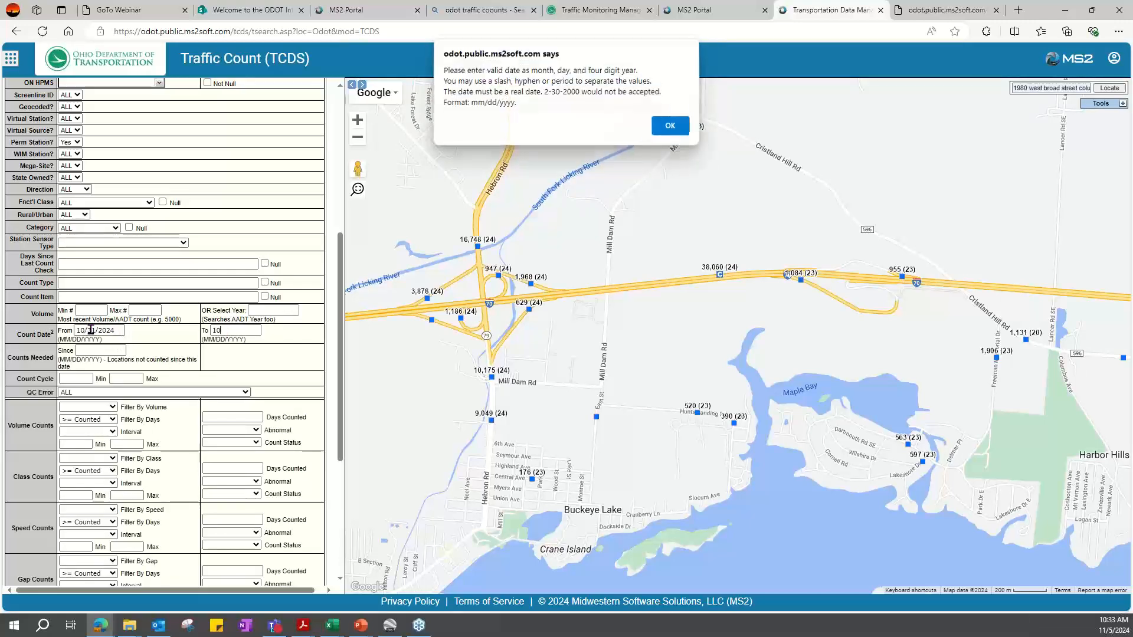
{"action": "left_click", "coordinate": [669, 127]}
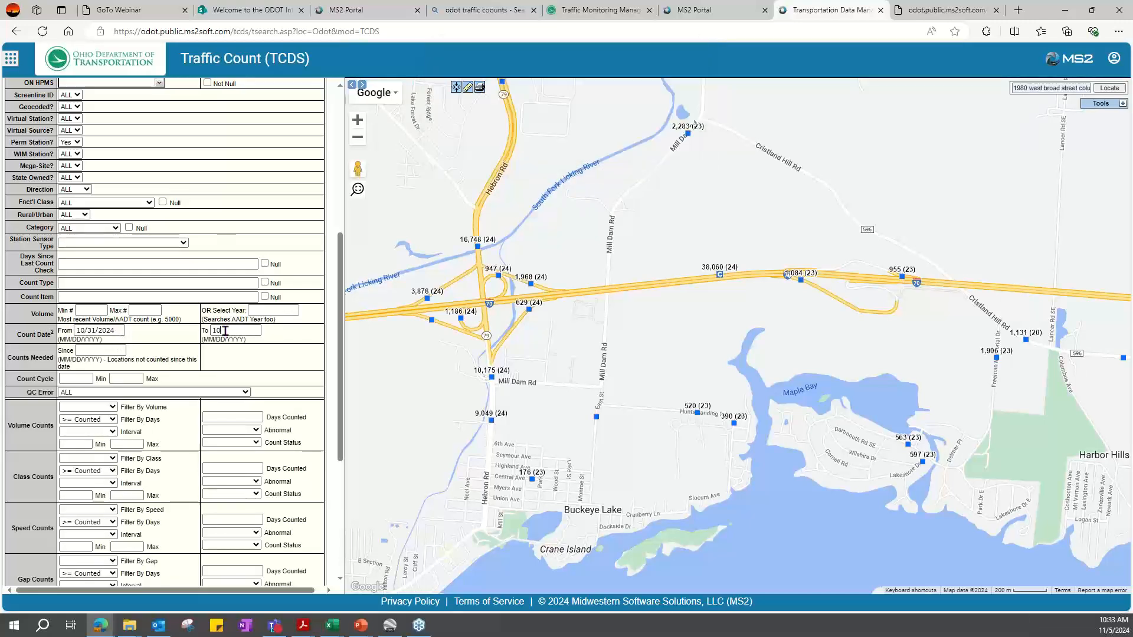
{"action": "left_click", "coordinate": [239, 329]}
{"action": "key", "text": "BackSpace"}
{"action": "key", "text": "BackSpace"}
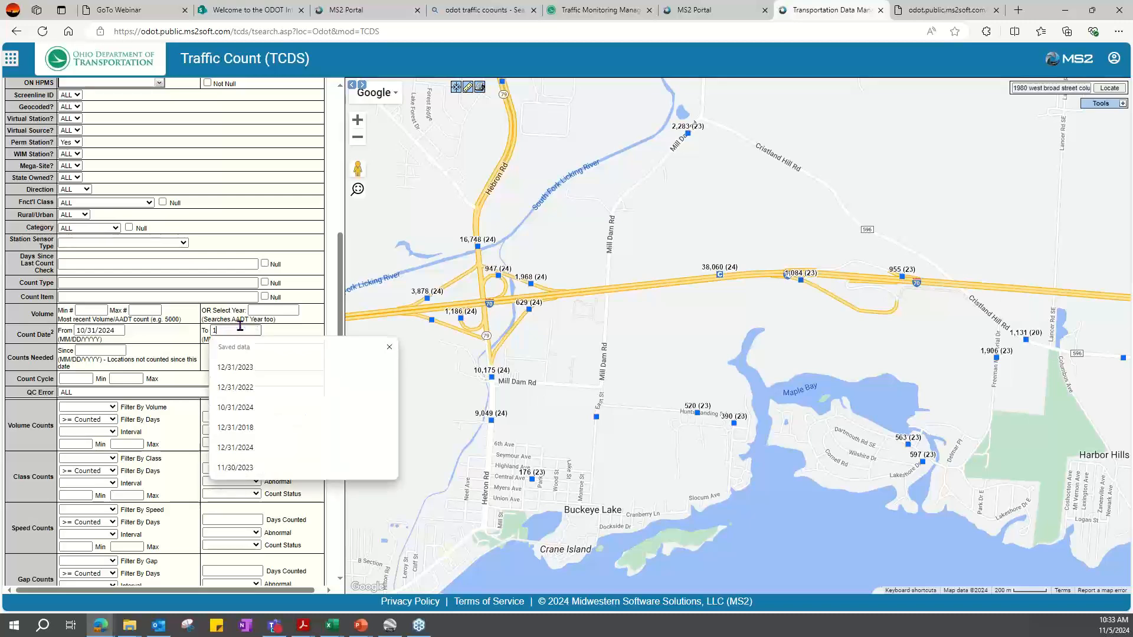
Set the Count Date range from 10/1/2024 to 10/31/2024.
{"action": "left_click_drag", "start_coordinate": [118, 330], "coordinate": [63, 334]}
{"action": "key", "text": "BackSpace"}
{"action": "type", "text": "1"}
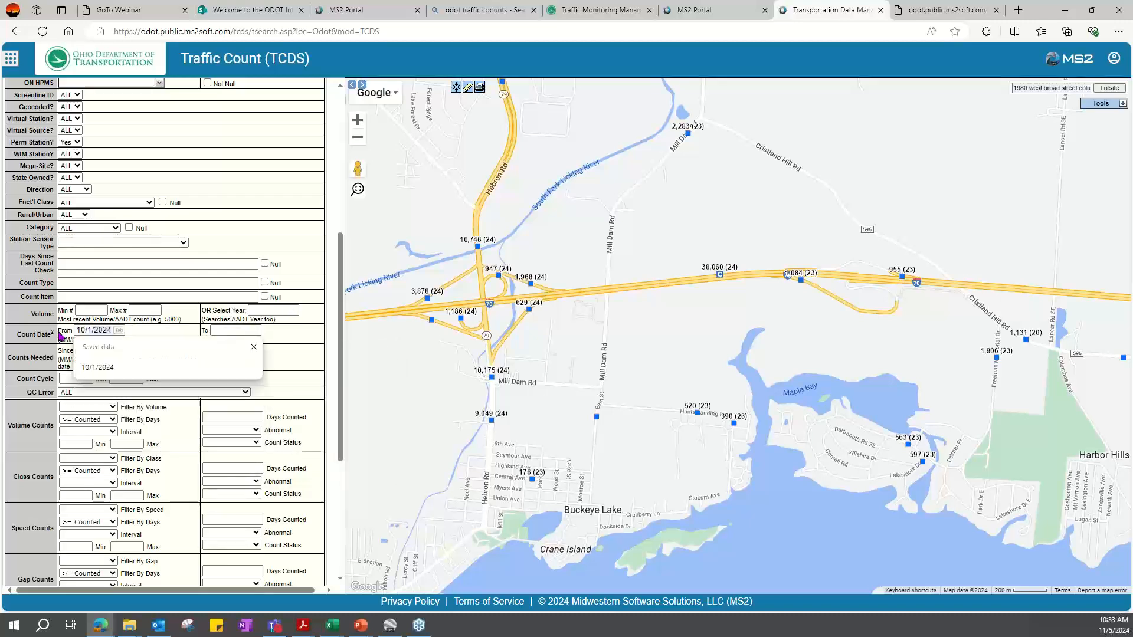
{"action": "key", "text": "Tab"}
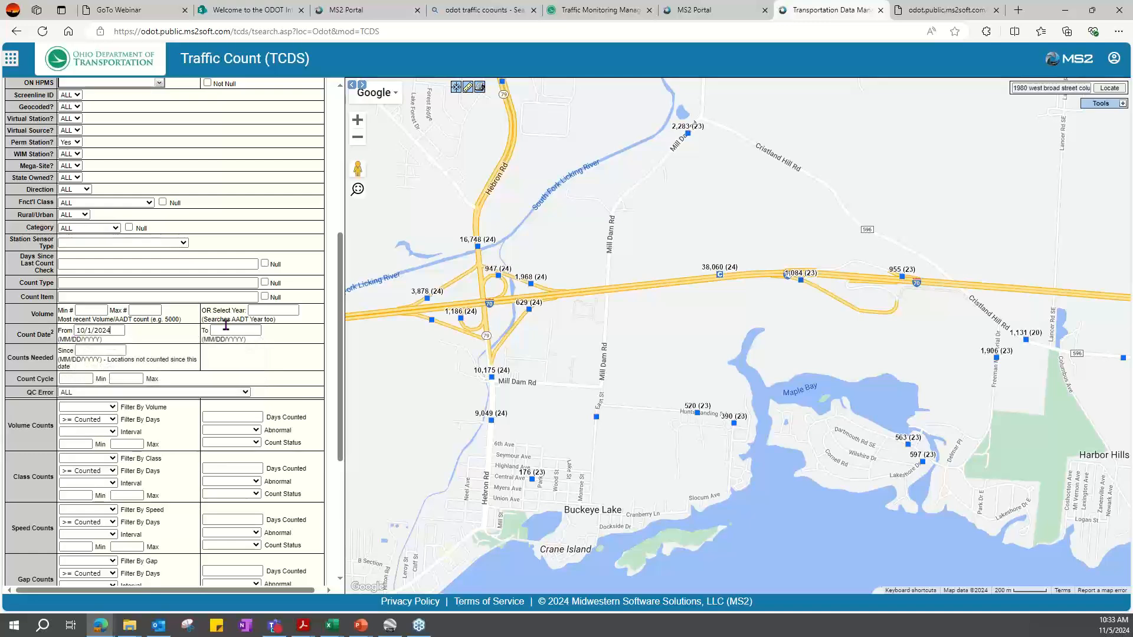
{"action": "left_click", "coordinate": [227, 331]}
{"action": "type", "text": "10/31/2024"}
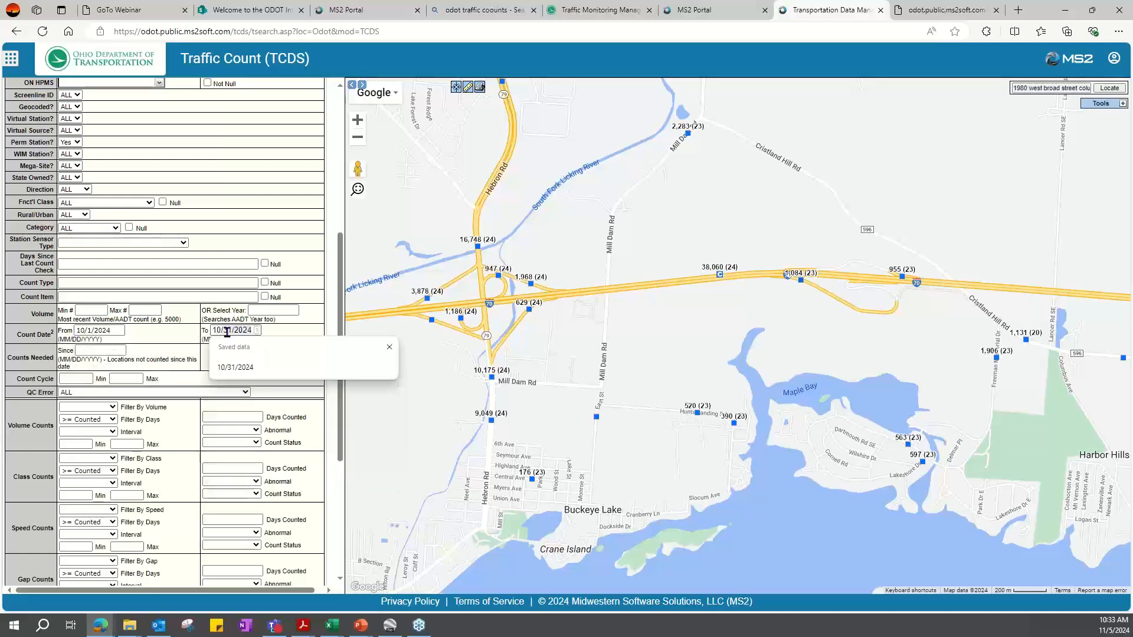
{"action": "key", "text": "Right"}
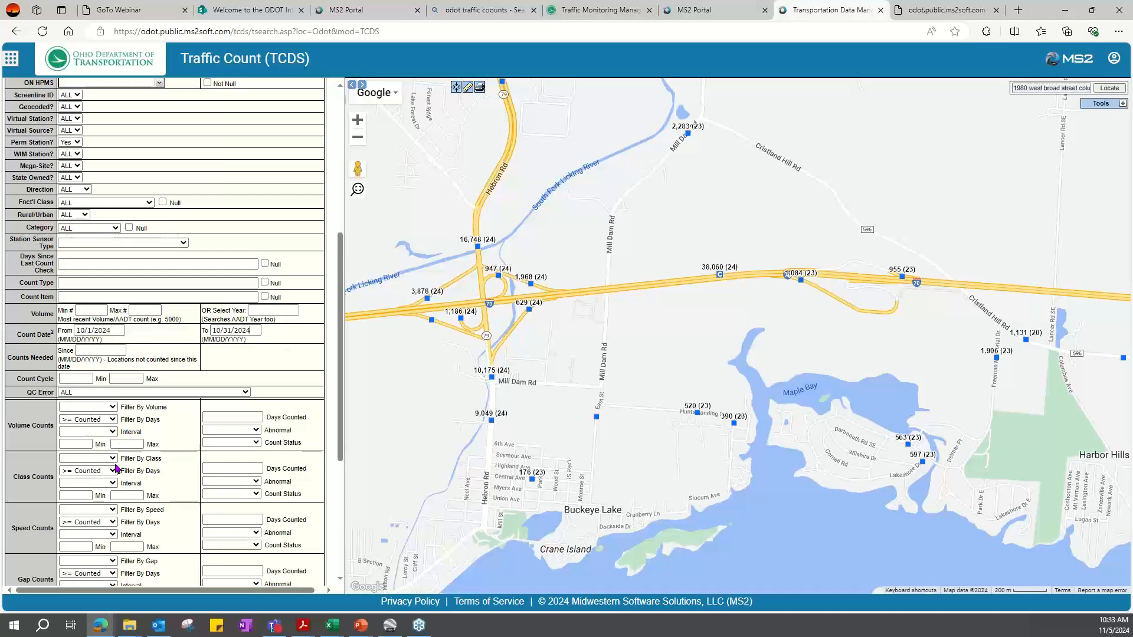
Set the speed counts filter to Yes and run the advanced search.
{"action": "scroll", "coordinate": [129, 464], "scroll_direction": "down", "scroll_amount": 3}
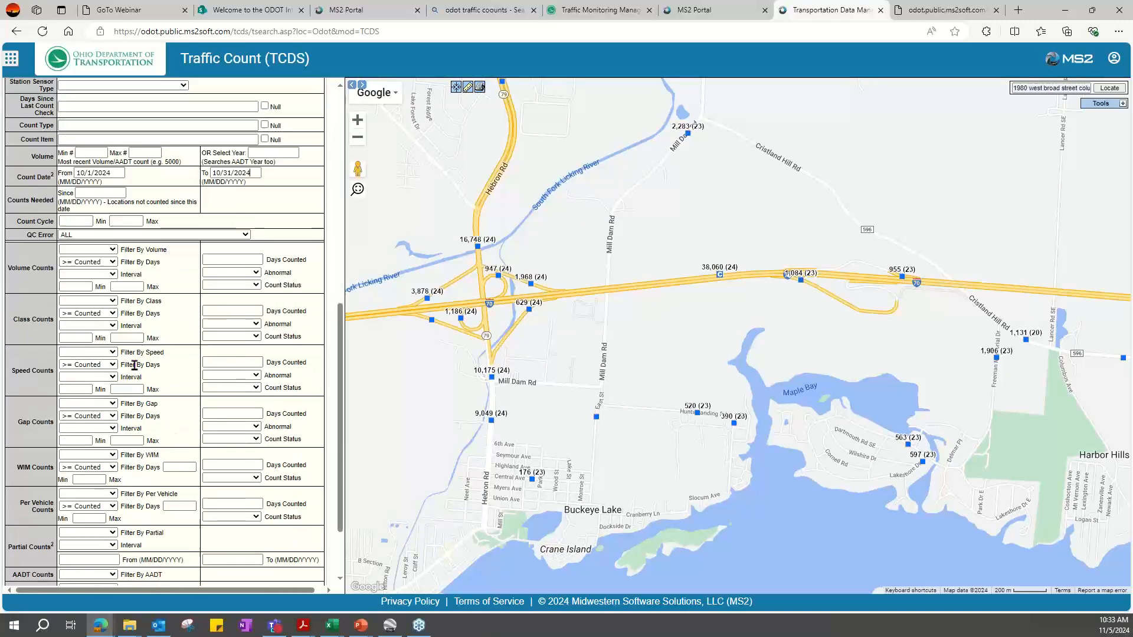
{"action": "left_click", "coordinate": [112, 353]}
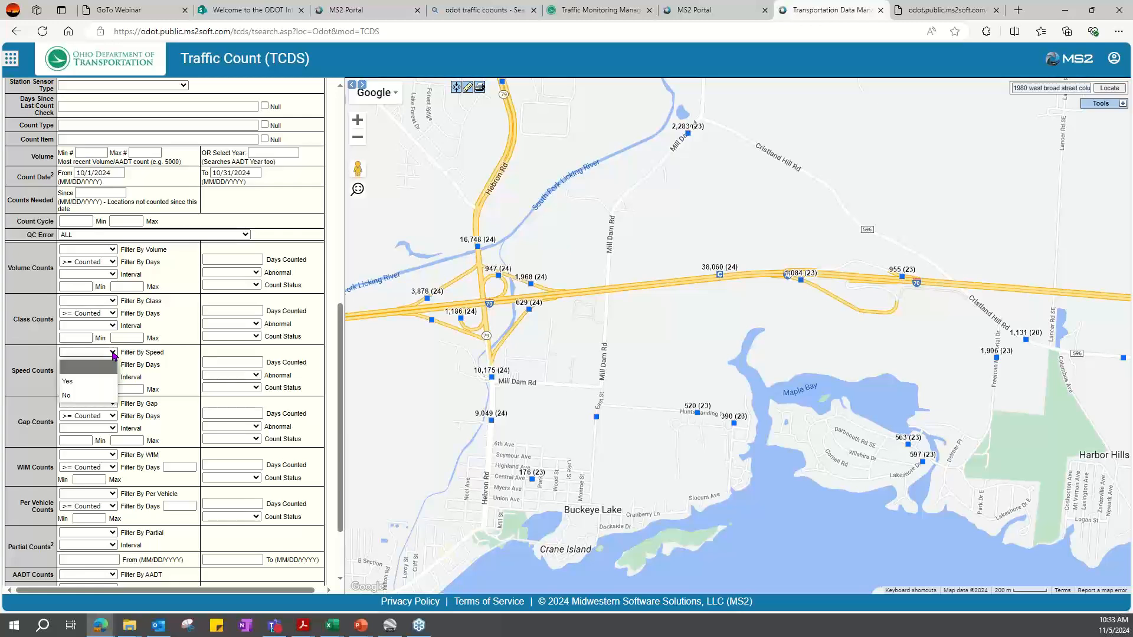
{"action": "left_click", "coordinate": [82, 383]}
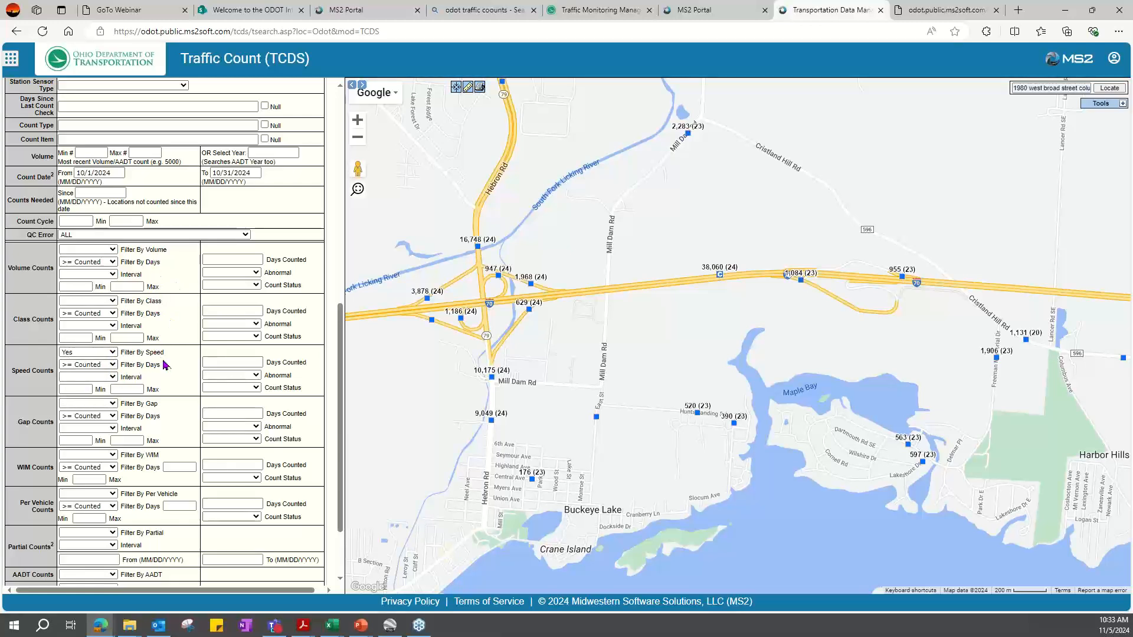
{"action": "scroll", "coordinate": [177, 353], "scroll_direction": "down", "scroll_amount": 2}
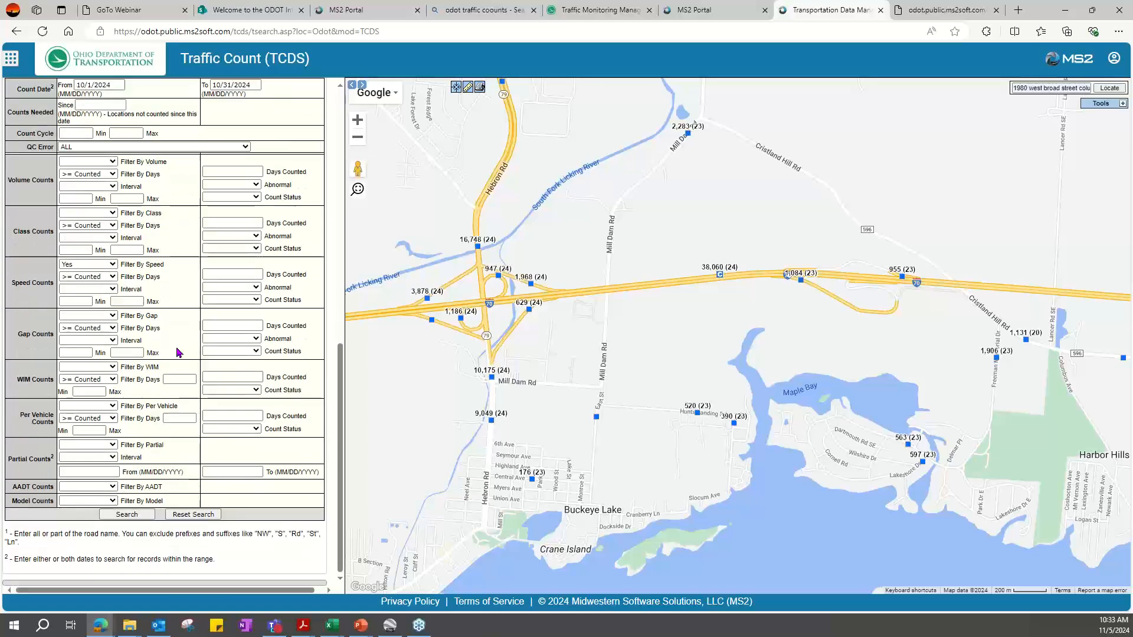
{"action": "left_click", "coordinate": [126, 515]}
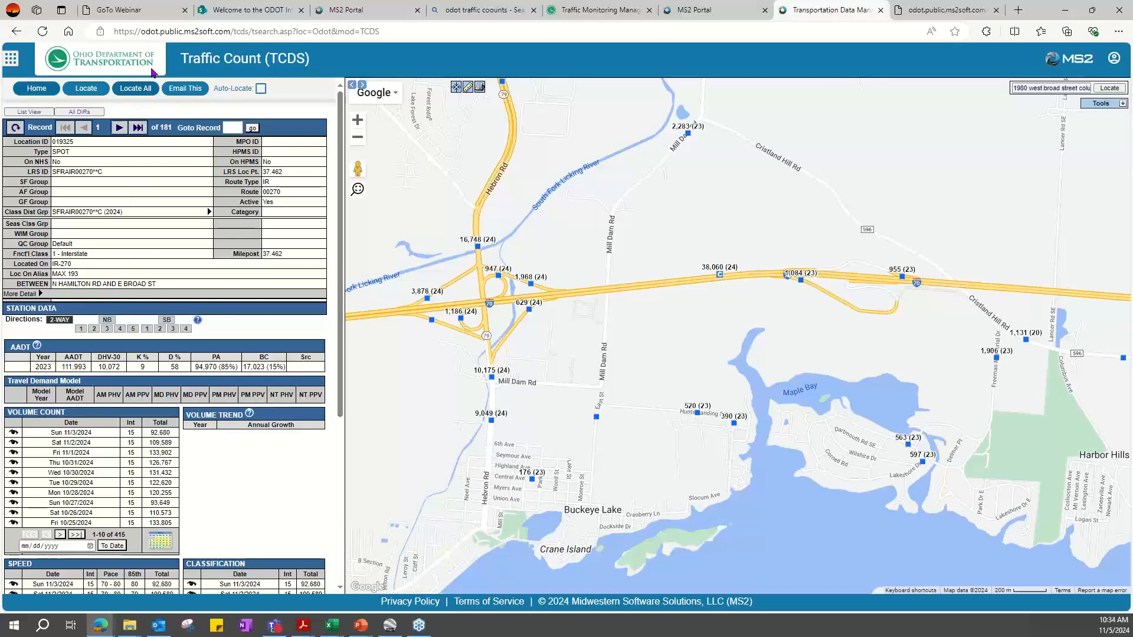
Locate all matching stations on the map and advance through the station records to the third one.
{"action": "scroll", "coordinate": [732, 352], "scroll_direction": "down", "scroll_amount": 8}
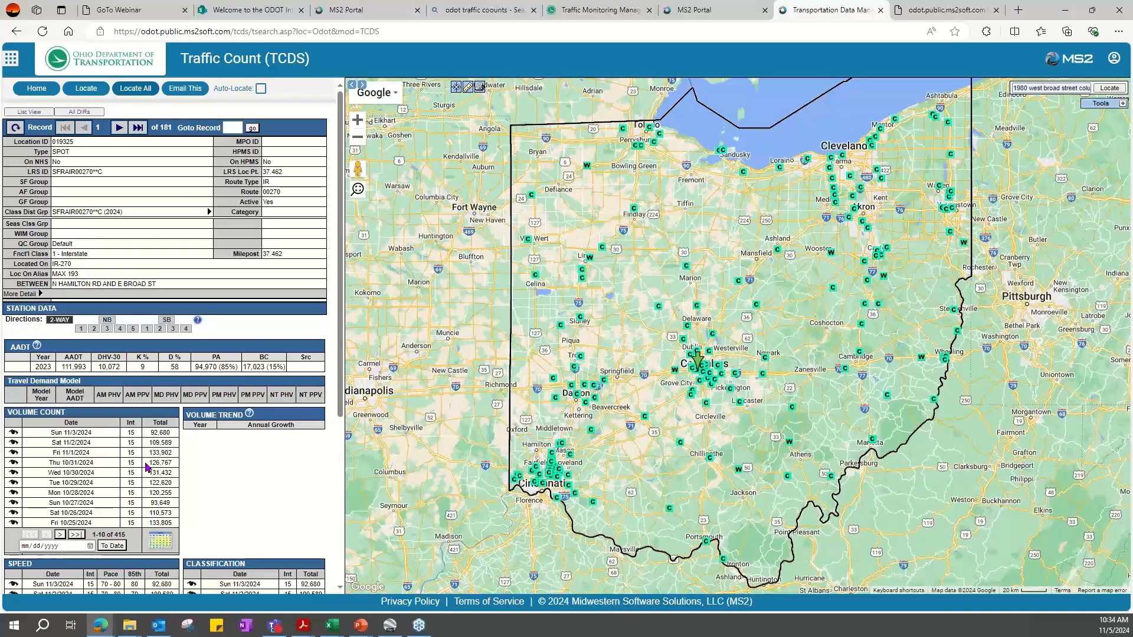
{"action": "scroll", "coordinate": [147, 467], "scroll_direction": "down", "scroll_amount": 4}
{"action": "scroll", "coordinate": [147, 467], "scroll_direction": "up", "scroll_amount": 4}
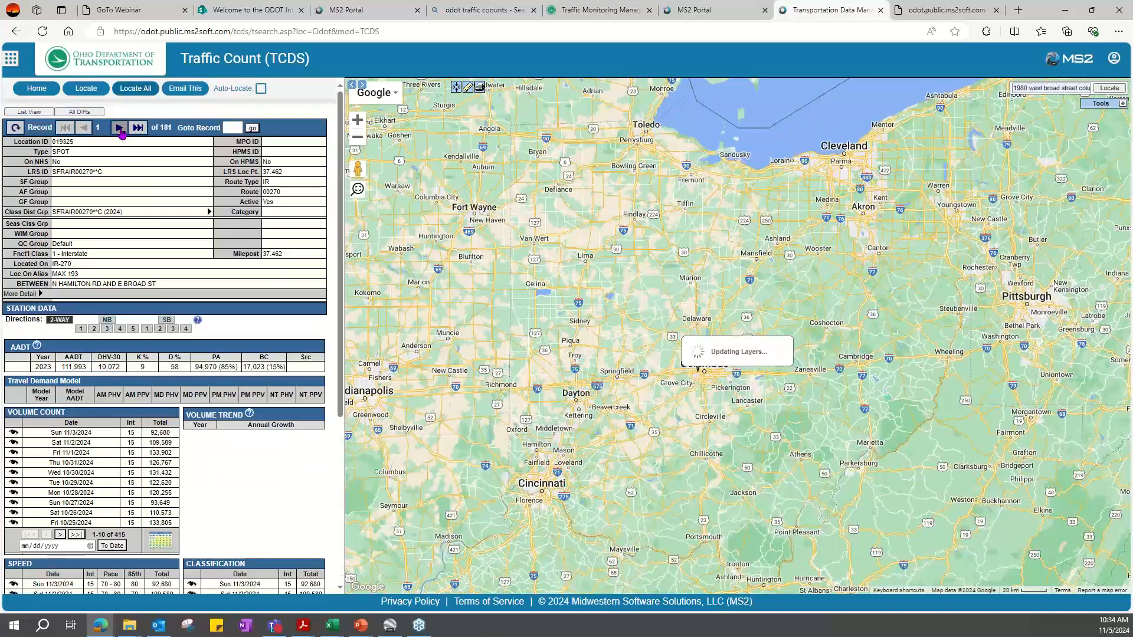
{"action": "left_click", "coordinate": [120, 128]}
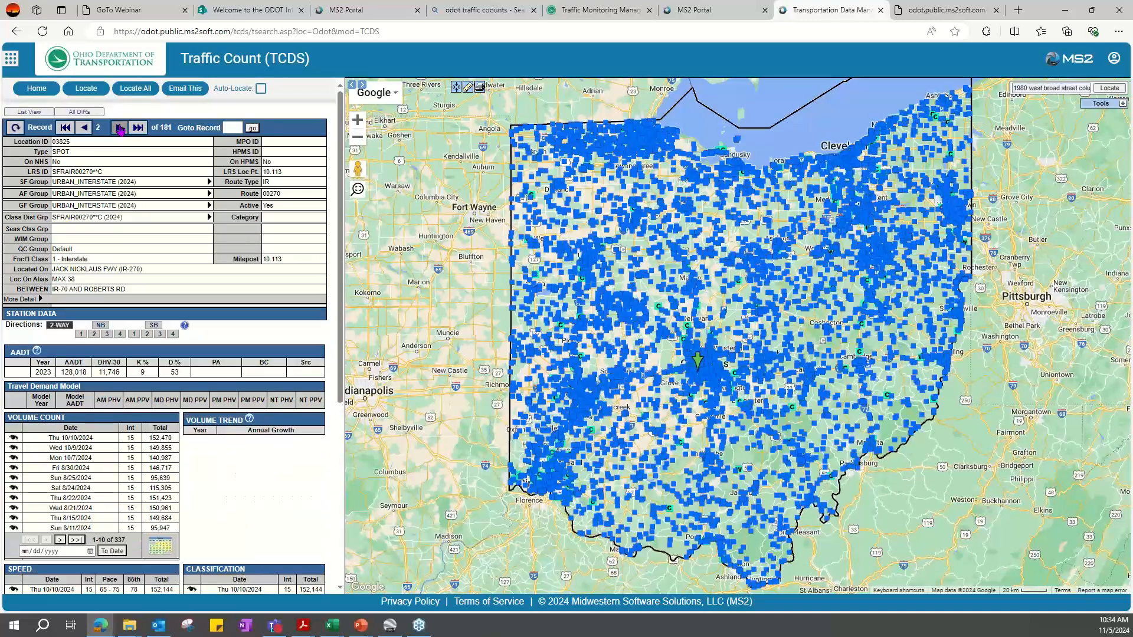
{"action": "left_click", "coordinate": [119, 128]}
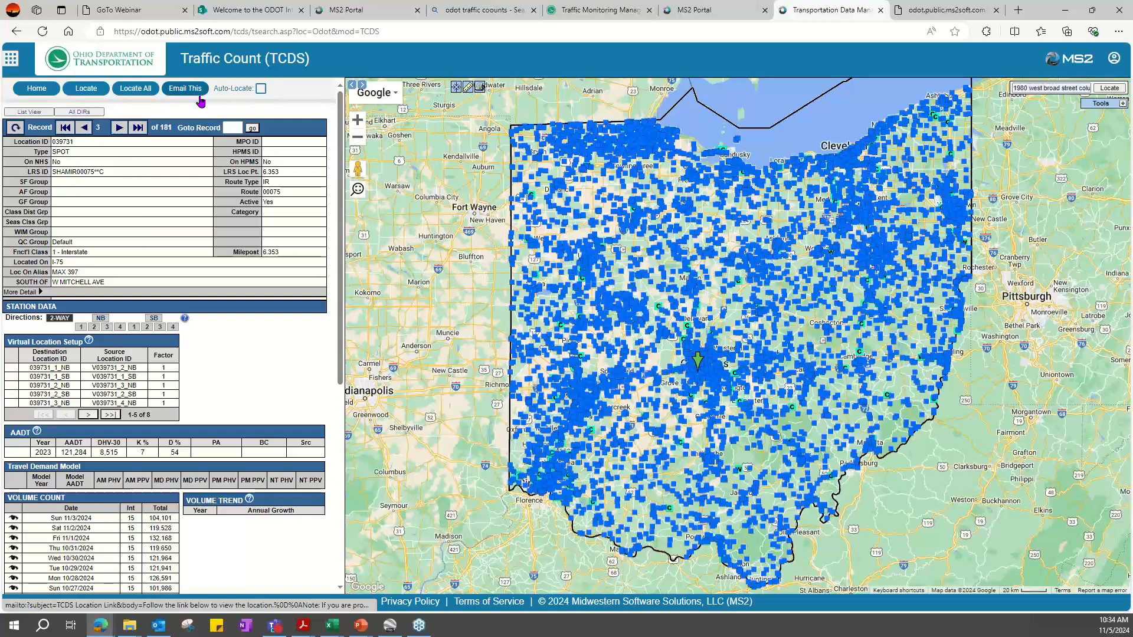
Show the matching stations as a list and review it, switching Export Master Locations Only off and back on.
{"action": "left_click", "coordinate": [27, 113]}
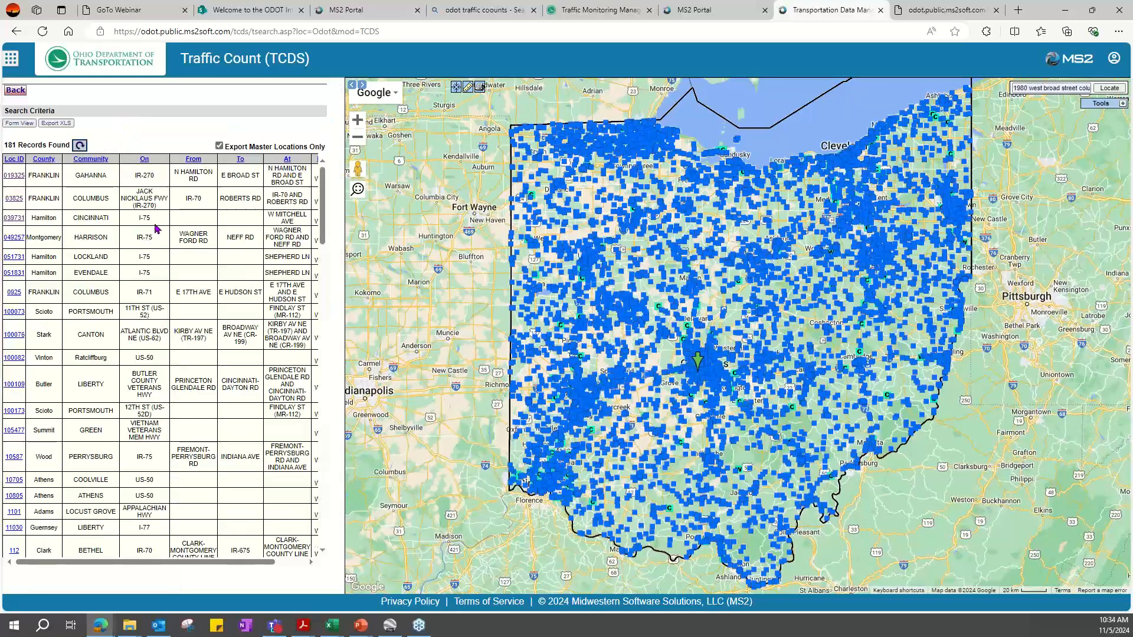
{"action": "scroll", "coordinate": [156, 229], "scroll_direction": "down", "scroll_amount": 15}
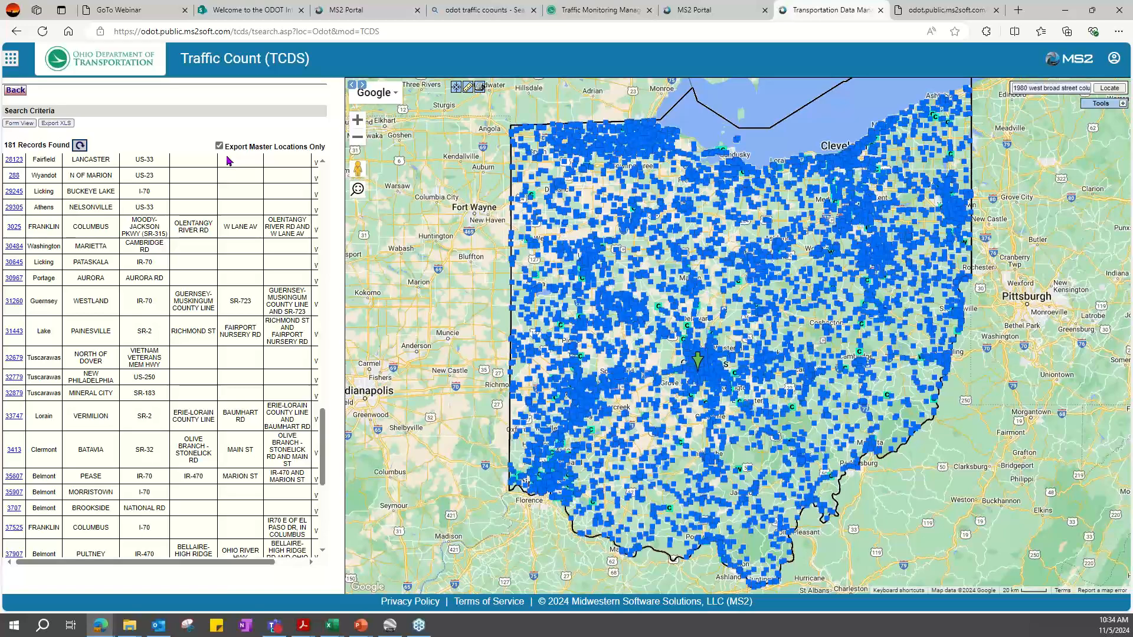
{"action": "scroll", "coordinate": [186, 318], "scroll_direction": "up", "scroll_amount": 4}
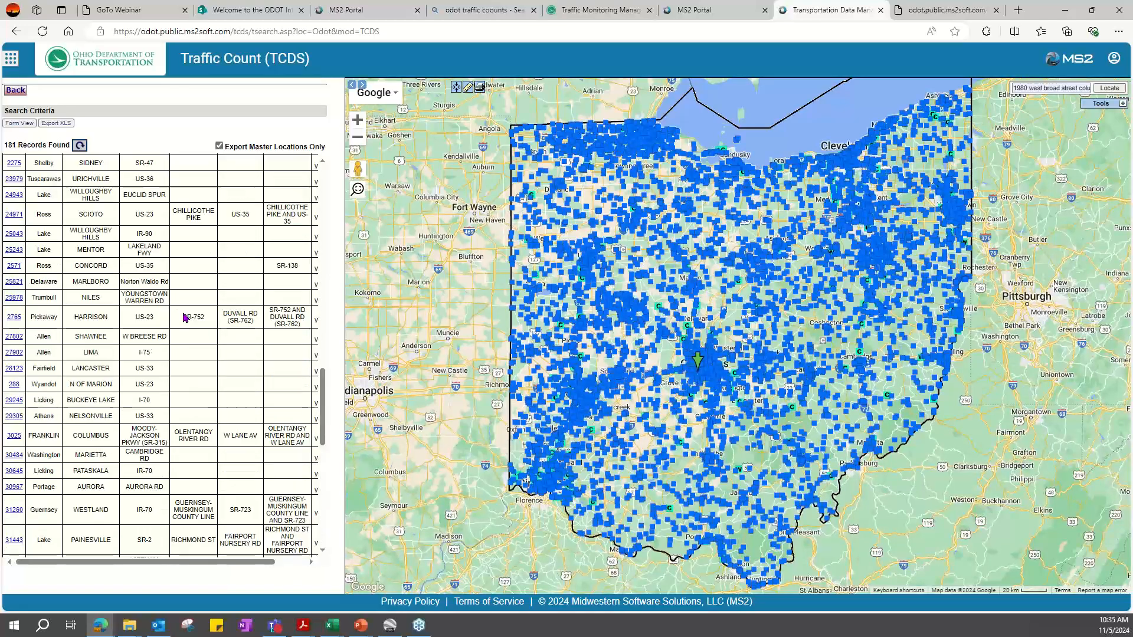
{"action": "scroll", "coordinate": [186, 319], "scroll_direction": "up", "scroll_amount": 10}
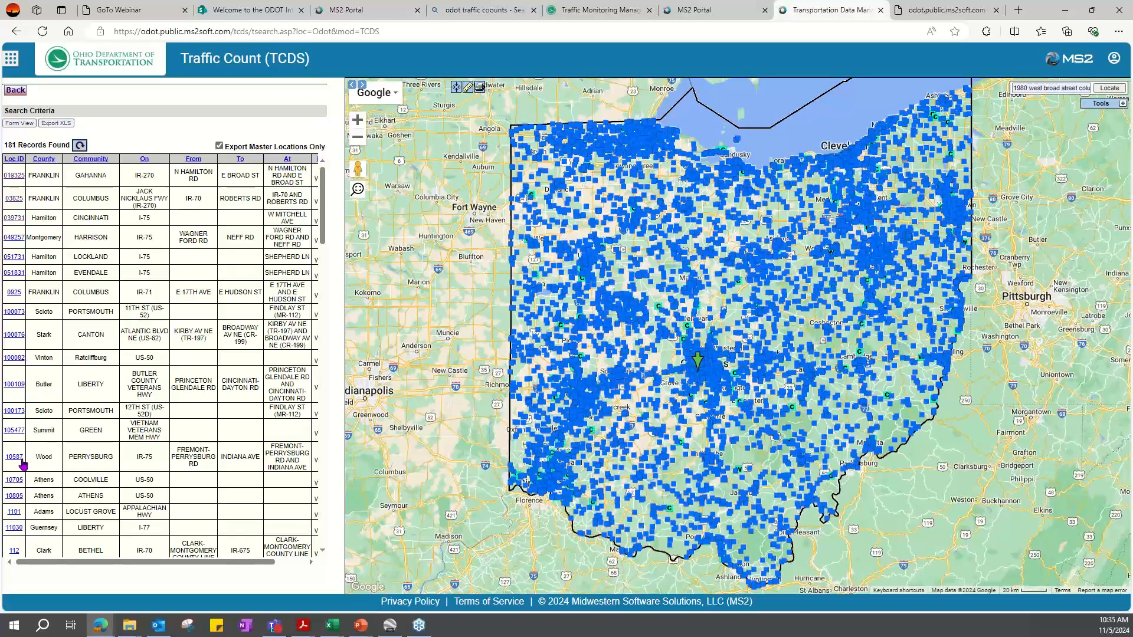
{"action": "left_click", "coordinate": [219, 146]}
{"action": "scroll", "coordinate": [28, 204], "scroll_direction": "down", "scroll_amount": 5}
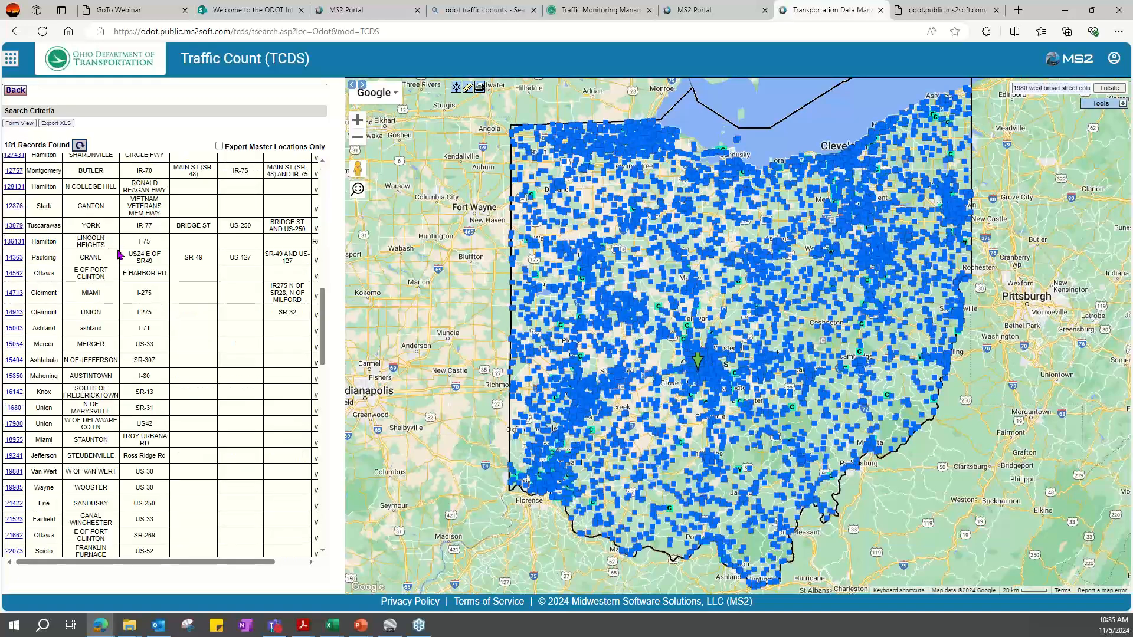
{"action": "left_click", "coordinate": [219, 146]}
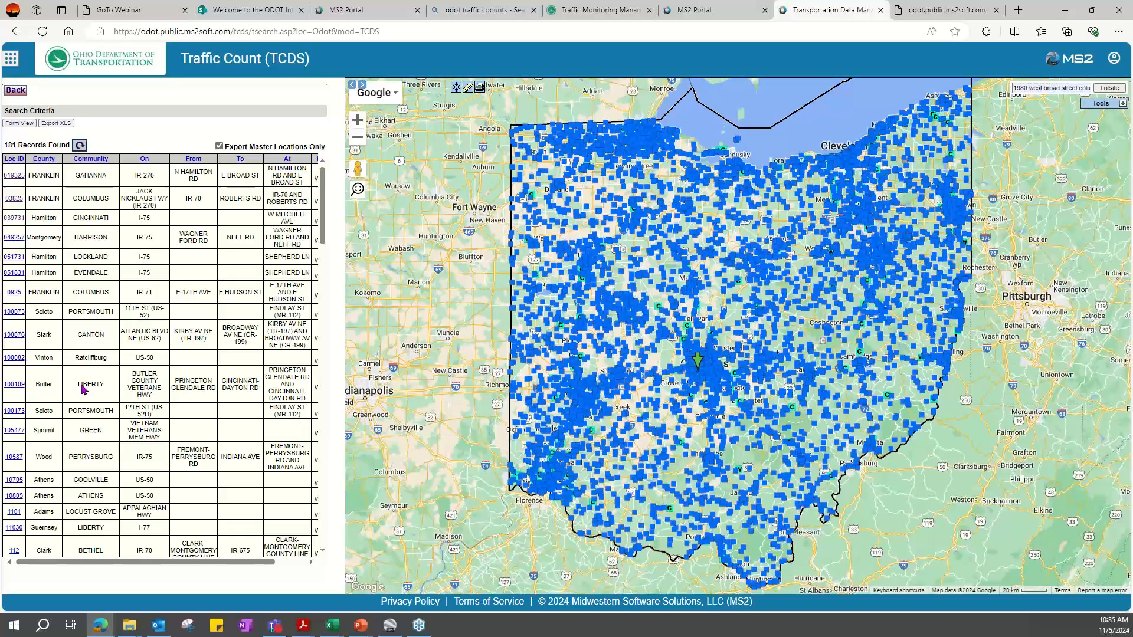
Open station 100109 from the results list and view its classification report for Sun 11/3/2024.
{"action": "left_click", "coordinate": [17, 390]}
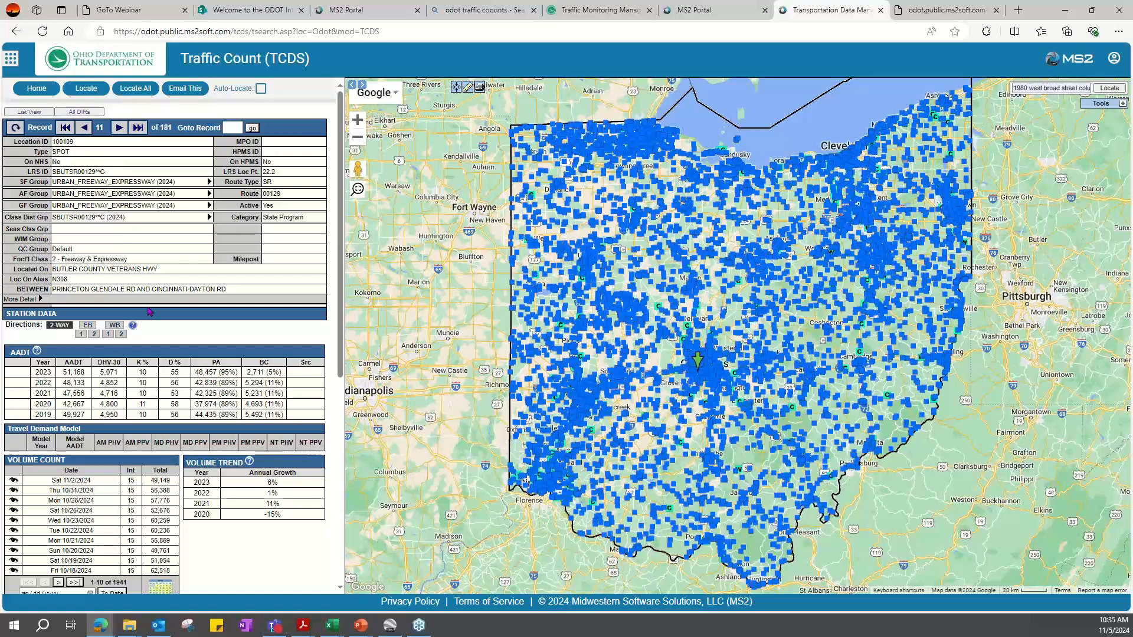
{"action": "scroll", "coordinate": [142, 305], "scroll_direction": "down", "scroll_amount": 6}
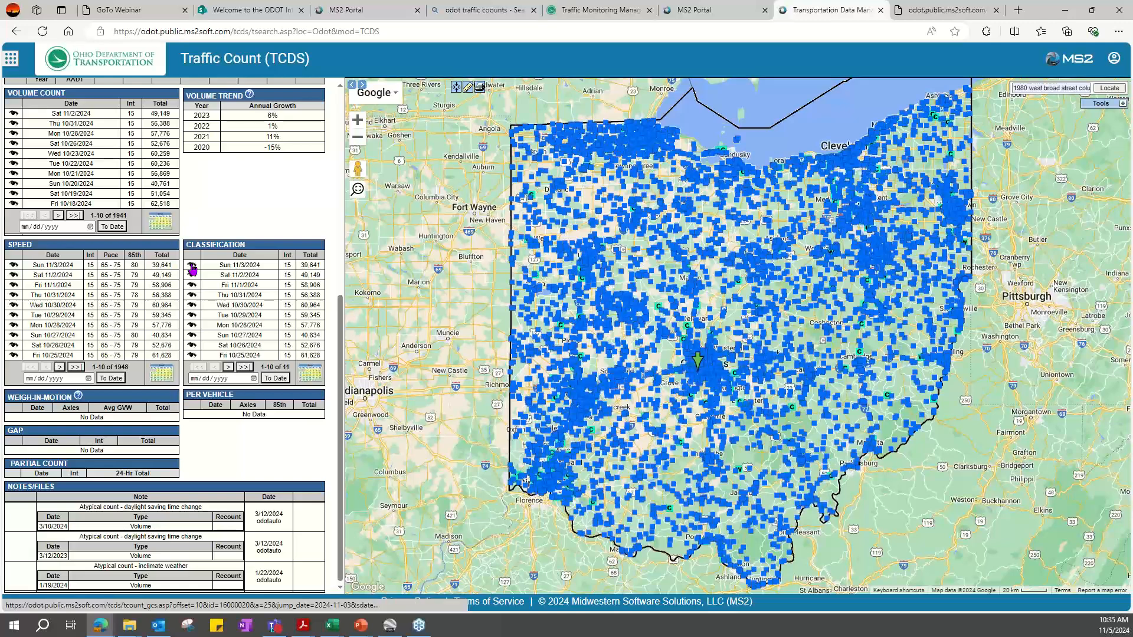
{"action": "left_click", "coordinate": [192, 268]}
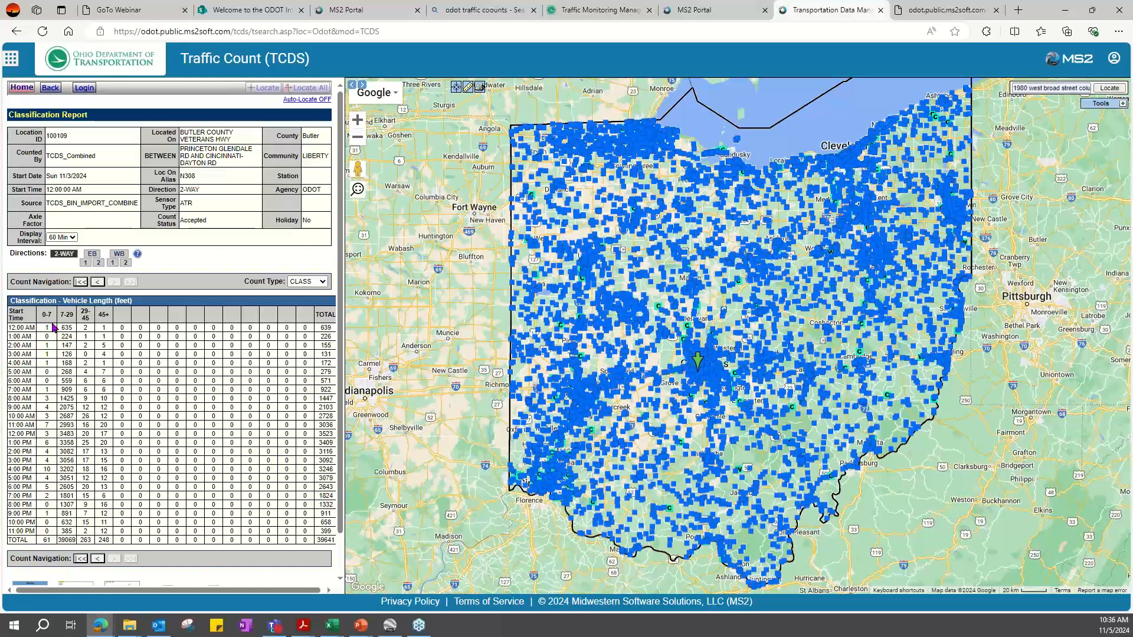
Look over the classification report and its export options, and switch the count type to SPEED.
{"action": "scroll", "coordinate": [226, 336], "scroll_direction": "down", "scroll_amount": 2}
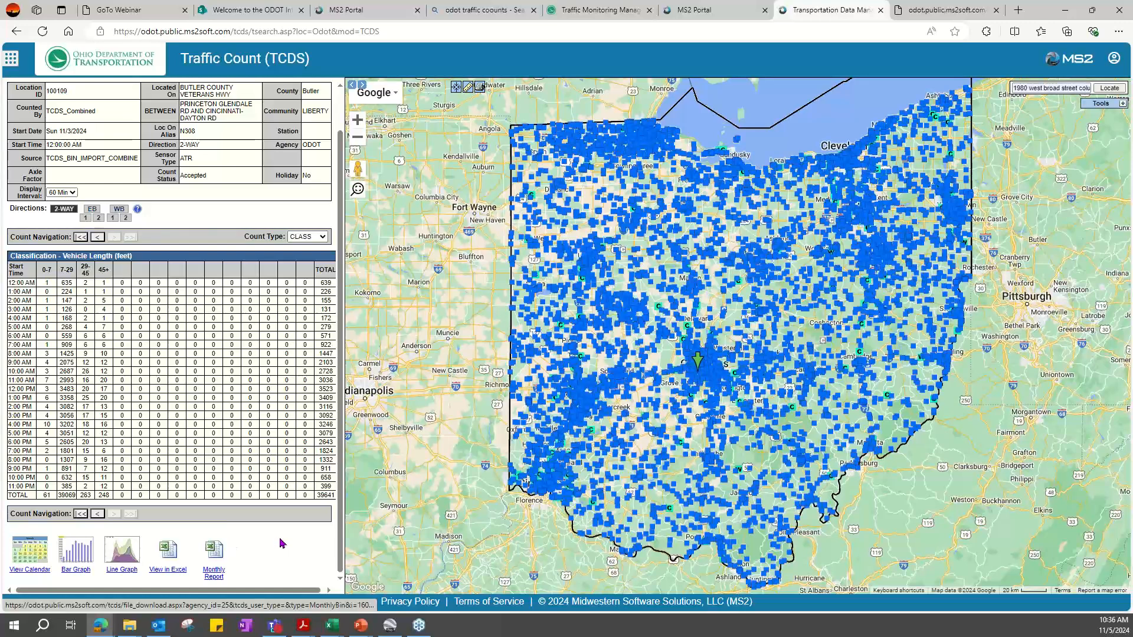
{"action": "scroll", "coordinate": [210, 351], "scroll_direction": "up", "scroll_amount": 2}
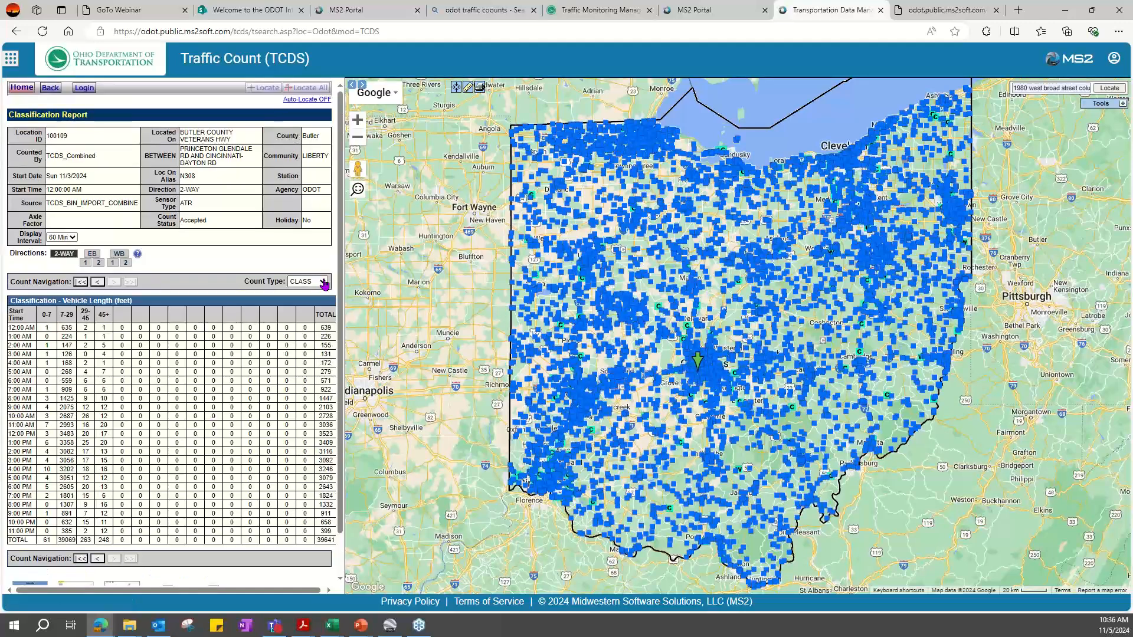
{"action": "left_click", "coordinate": [324, 283]}
{"action": "left_click", "coordinate": [302, 311]}
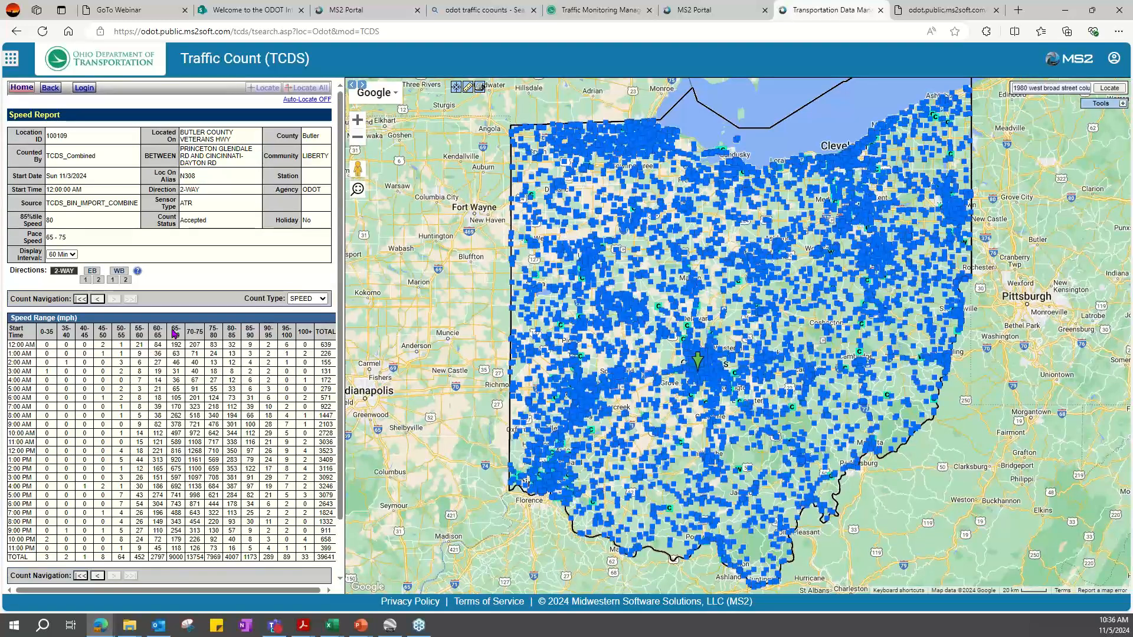
Switch station 100109's report to the CLASS count type and back to SPEED, looking over both tables.
{"action": "left_click", "coordinate": [323, 299]}
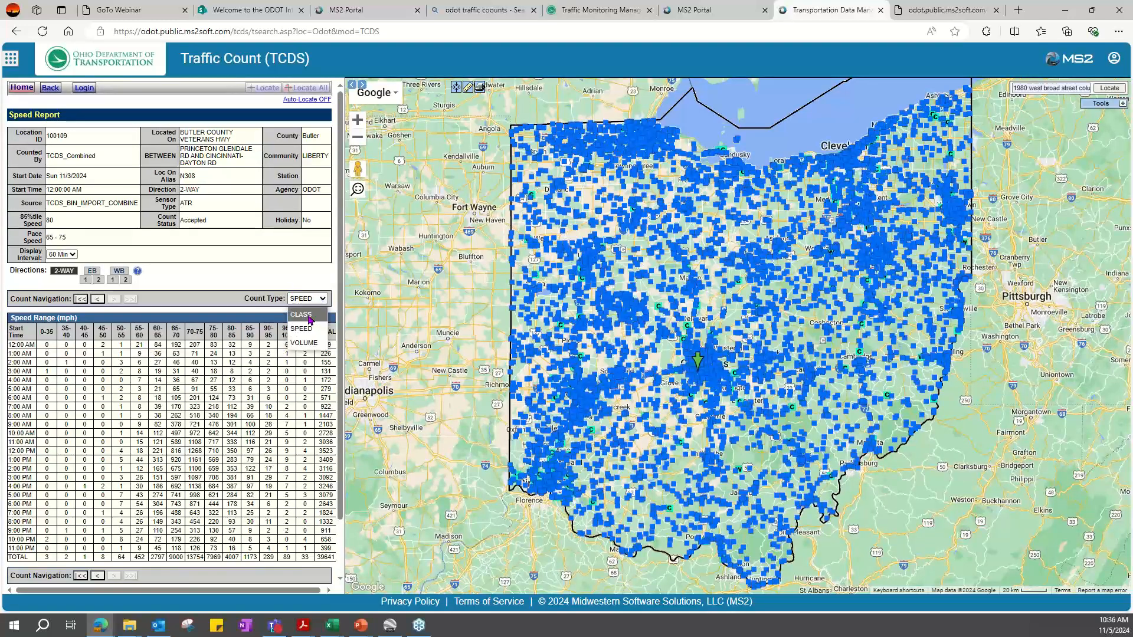
{"action": "left_click", "coordinate": [306, 319]}
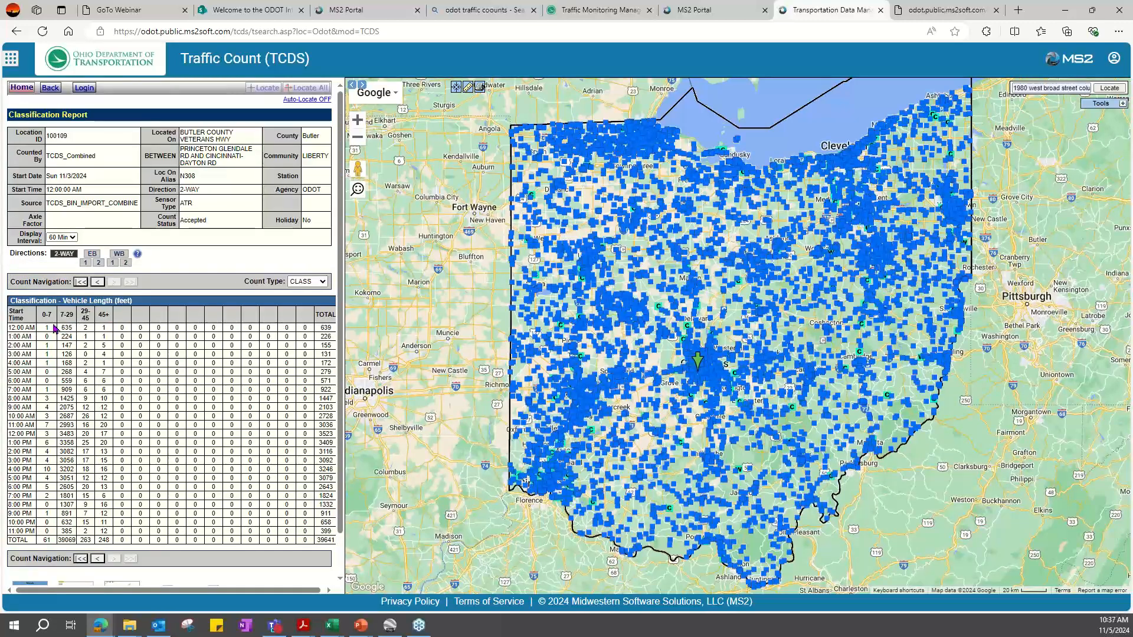
{"action": "left_click", "coordinate": [307, 281]}
{"action": "left_click", "coordinate": [295, 316]}
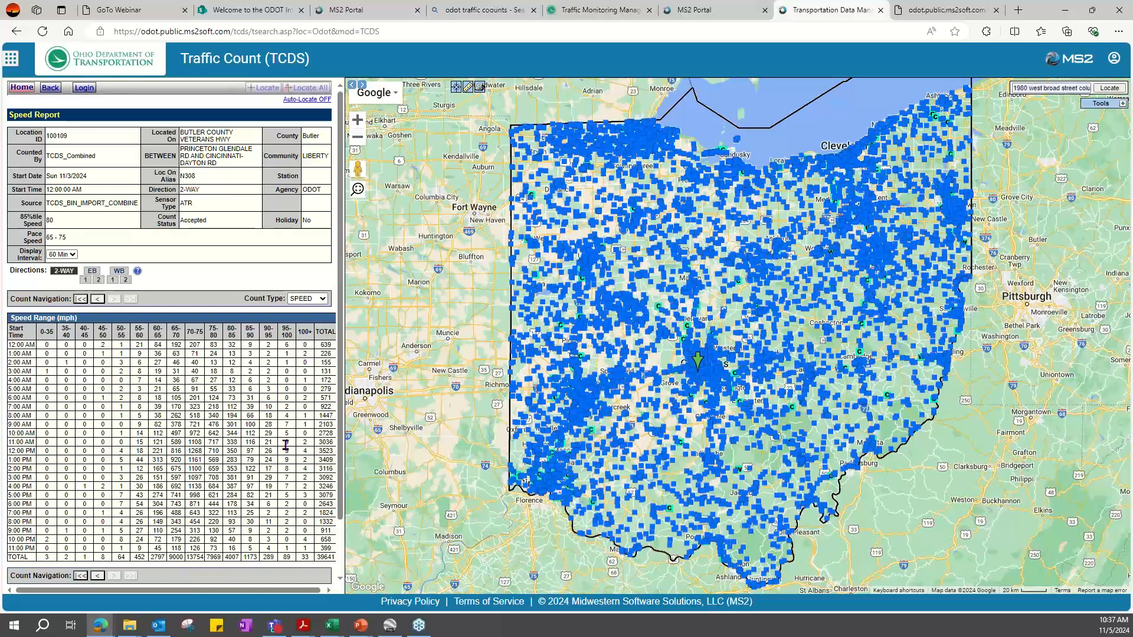
{"action": "scroll", "coordinate": [264, 415], "scroll_direction": "down", "scroll_amount": 1}
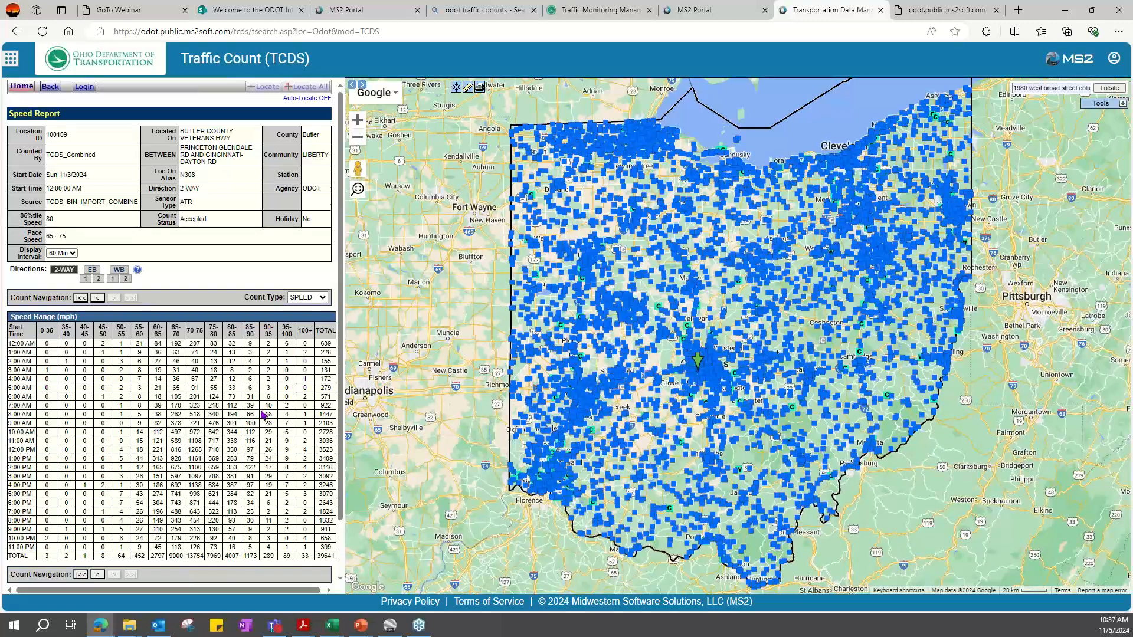
{"action": "scroll", "coordinate": [264, 415], "scroll_direction": "down", "scroll_amount": 1}
{"action": "scroll", "coordinate": [254, 383], "scroll_direction": "up", "scroll_amount": 2}
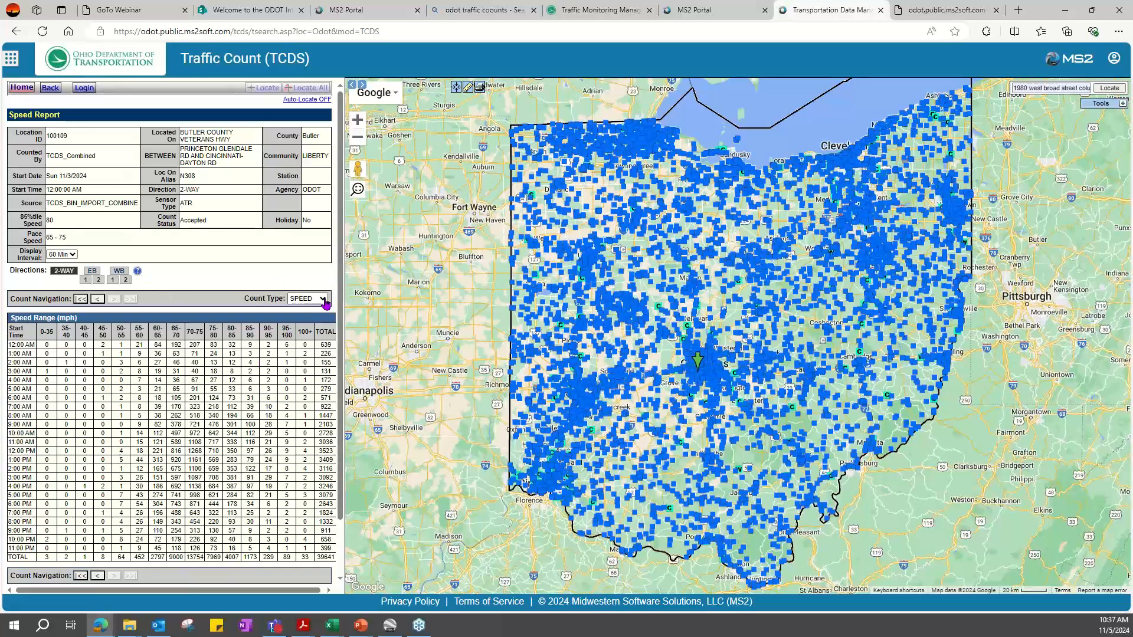
Return to the station search and look over the Quick Search and Advanced Search filters, including the Route Type and Located On choices.
{"action": "left_click", "coordinate": [22, 89]}
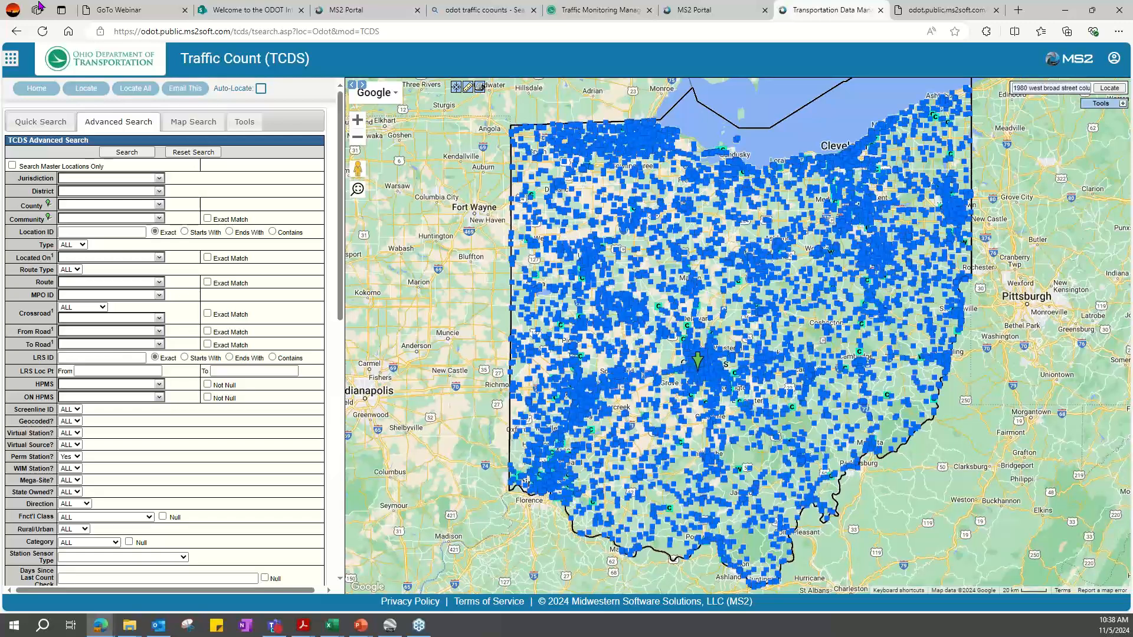
{"action": "left_click", "coordinate": [40, 121]}
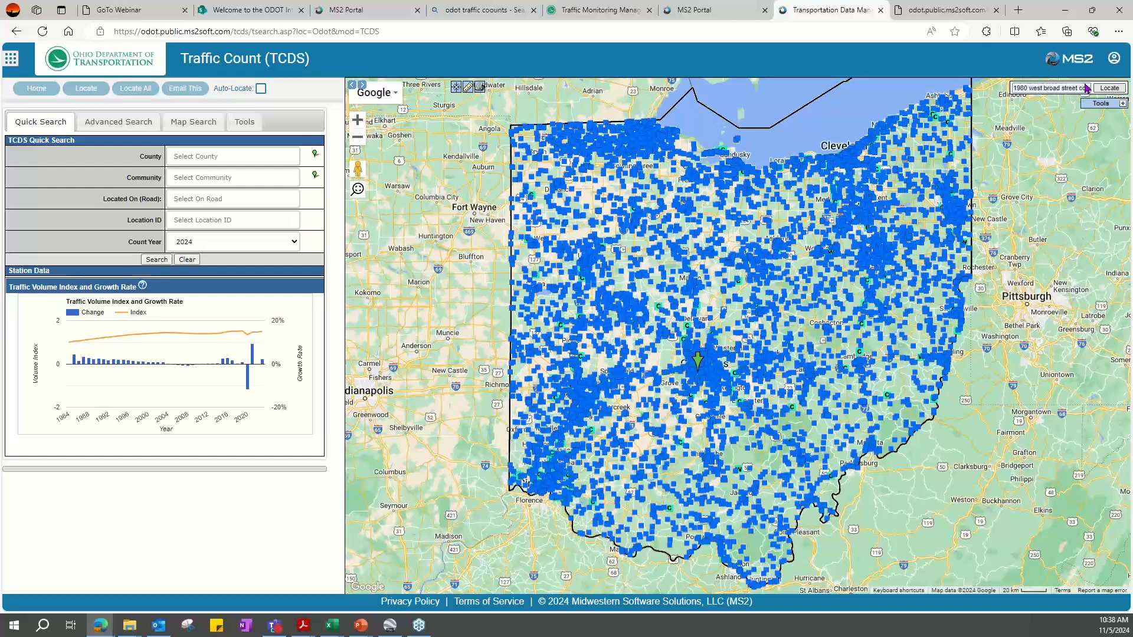
{"action": "left_click", "coordinate": [111, 122]}
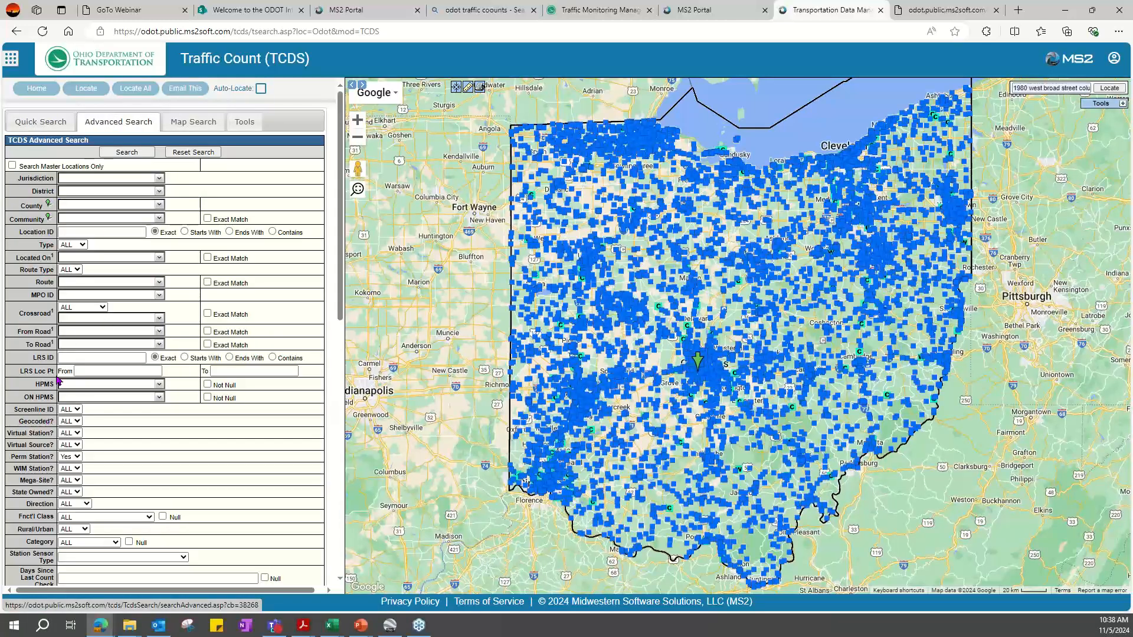
{"action": "left_click", "coordinate": [78, 270]}
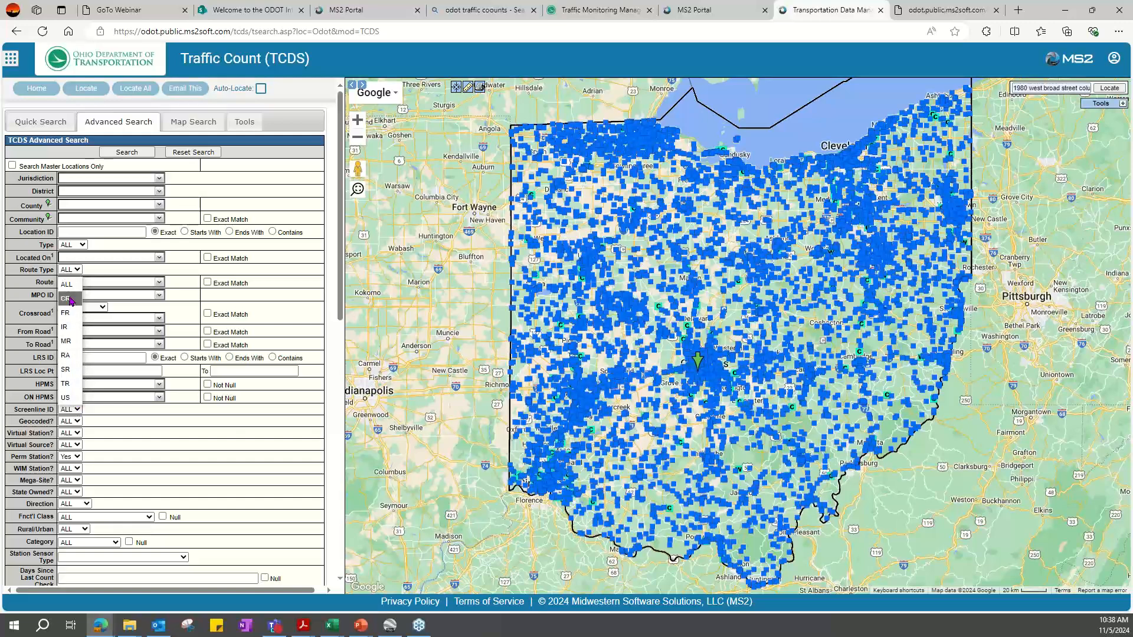
{"action": "left_click", "coordinate": [160, 262]}
{"action": "left_click", "coordinate": [160, 262]}
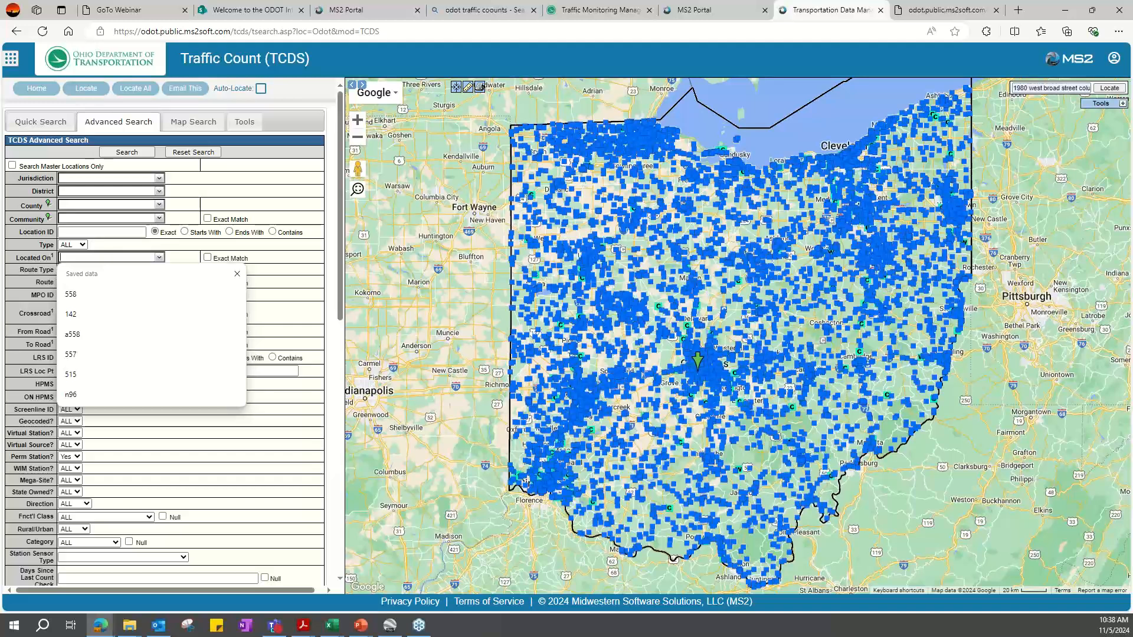
{"action": "left_click", "coordinate": [238, 273]}
{"action": "left_click", "coordinate": [26, 122]}
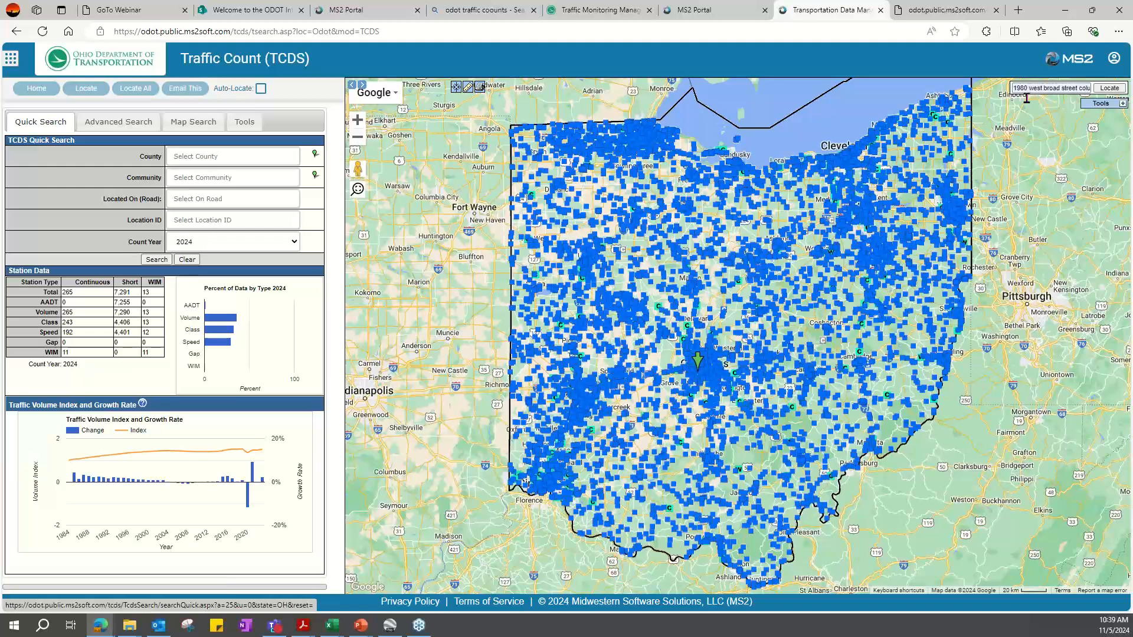
Replace the map's locate address with 1 to view the saved address suggestions, and dismiss them without choosing one.
{"action": "left_click_drag", "start_coordinate": [1015, 87], "coordinate": [1107, 95]}
{"action": "type", "text": "1"}
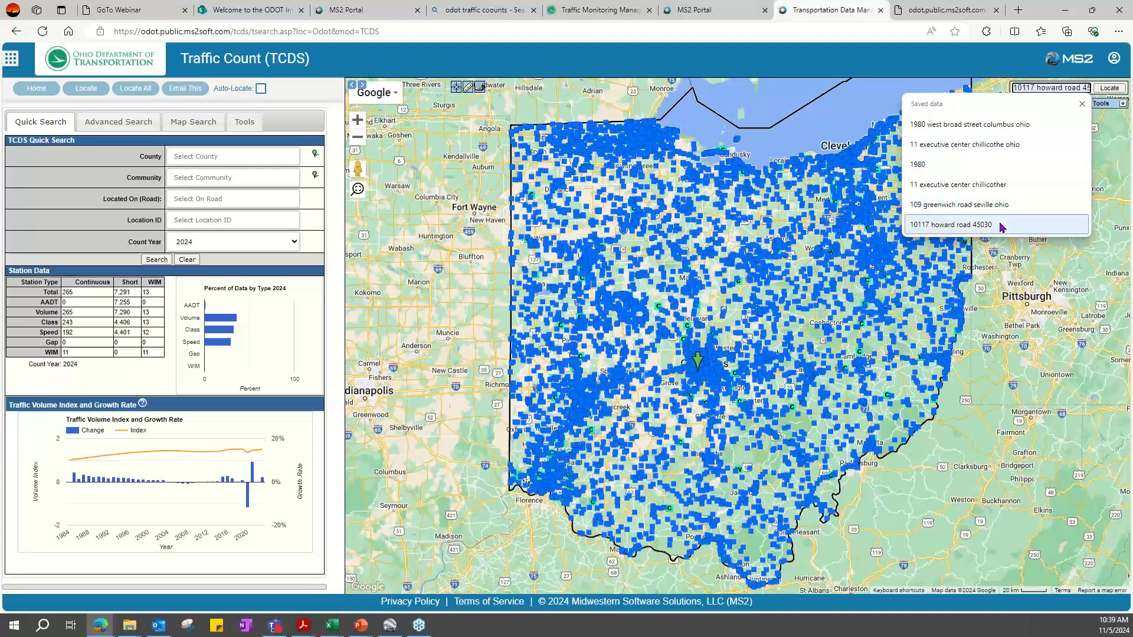
{"action": "left_click", "coordinate": [990, 416]}
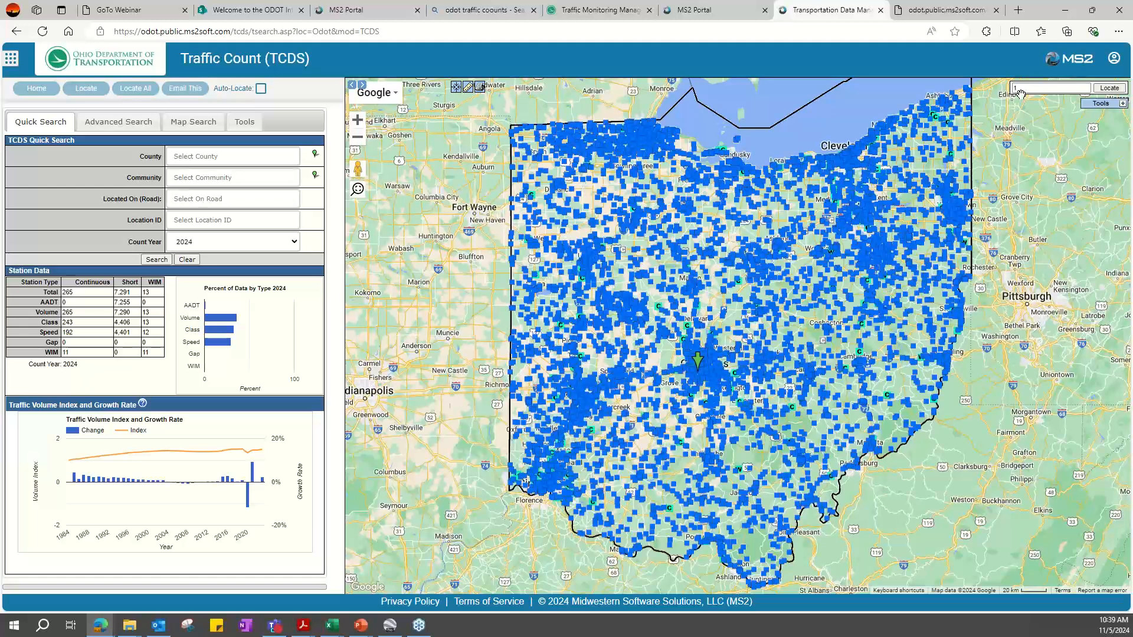
Run an Advanced Search with WIM Station set to Yes, keeping the permanent station filter.
{"action": "left_click", "coordinate": [112, 118]}
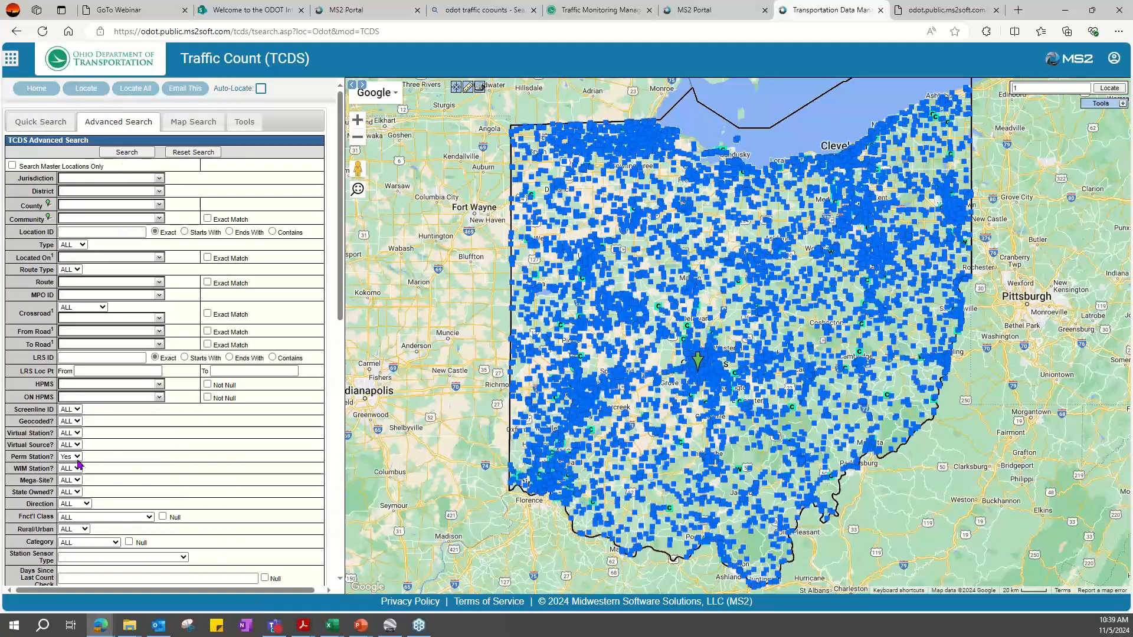
{"action": "left_click", "coordinate": [68, 497]}
{"action": "left_click", "coordinate": [130, 154]}
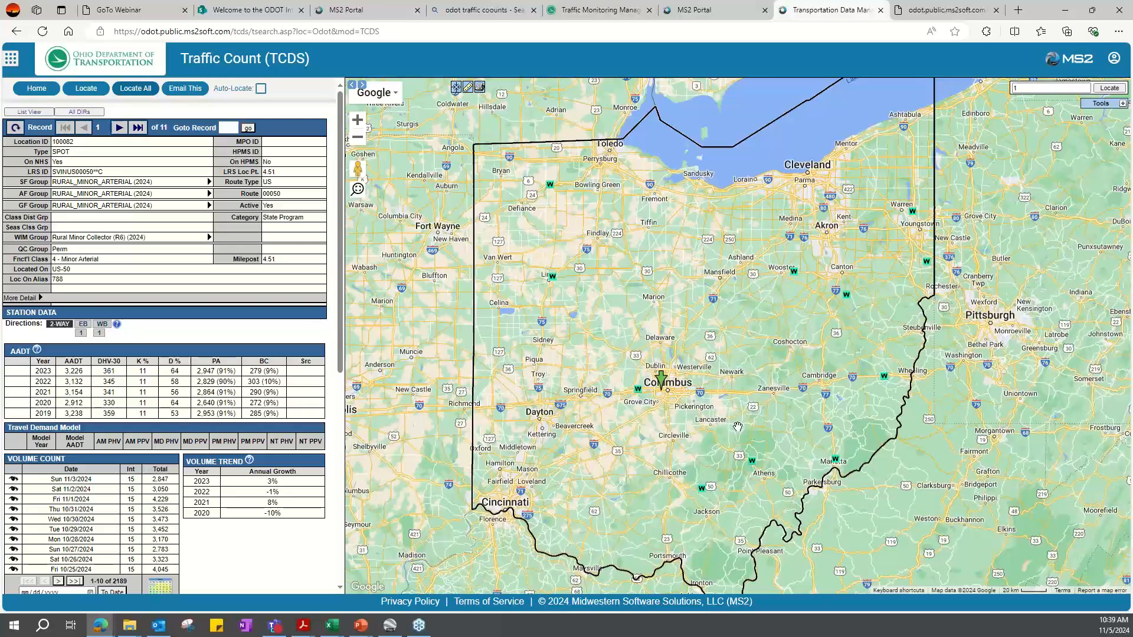
Open the record of the WIM station on US-33 near Nelsonville from the map.
{"action": "scroll", "coordinate": [735, 413], "scroll_direction": "up", "scroll_amount": 1}
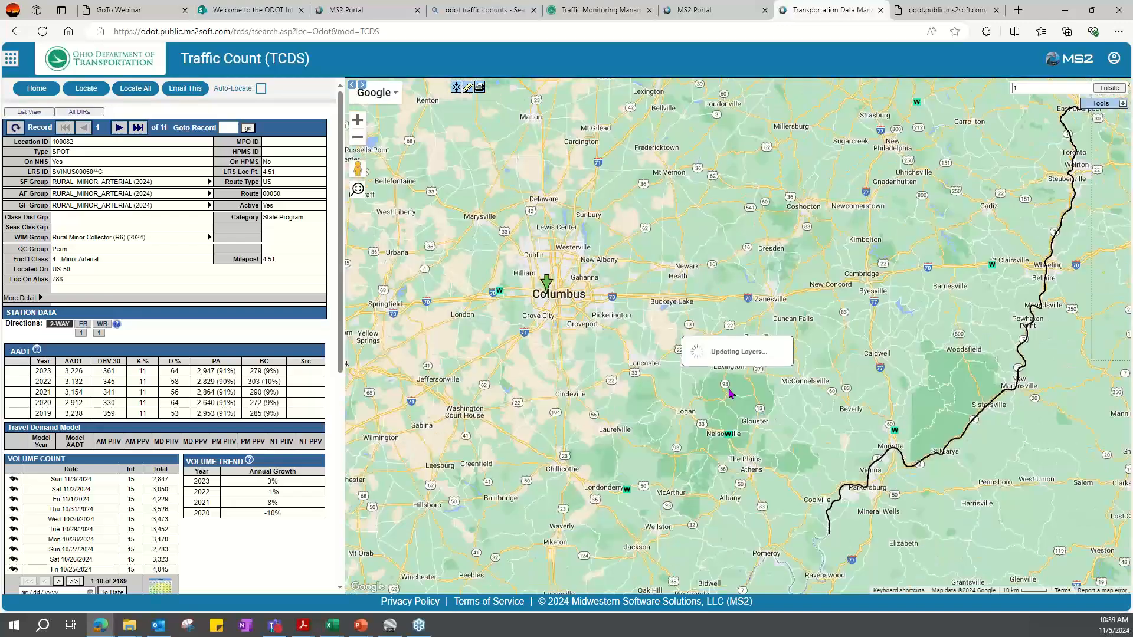
{"action": "left_click_drag", "start_coordinate": [730, 394], "coordinate": [670, 322]}
{"action": "left_click", "coordinate": [667, 361]}
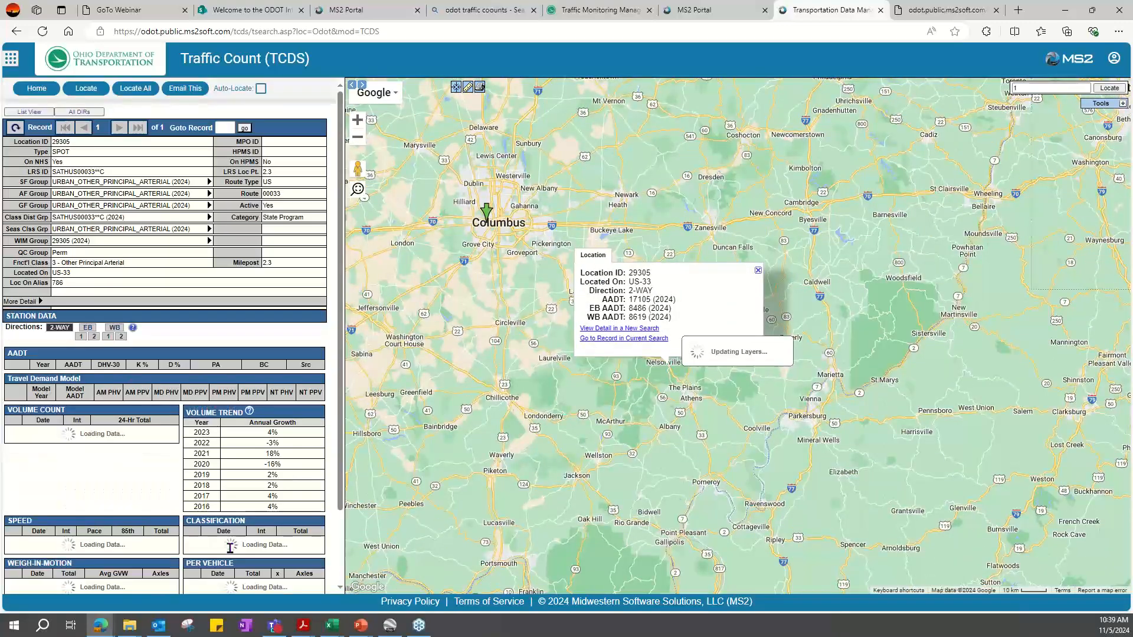
Open the station's weigh-in-motion report for Tue 10/15/2024 and look over its per-vehicle raw data.
{"action": "scroll", "coordinate": [271, 374], "scroll_direction": "down", "scroll_amount": 4}
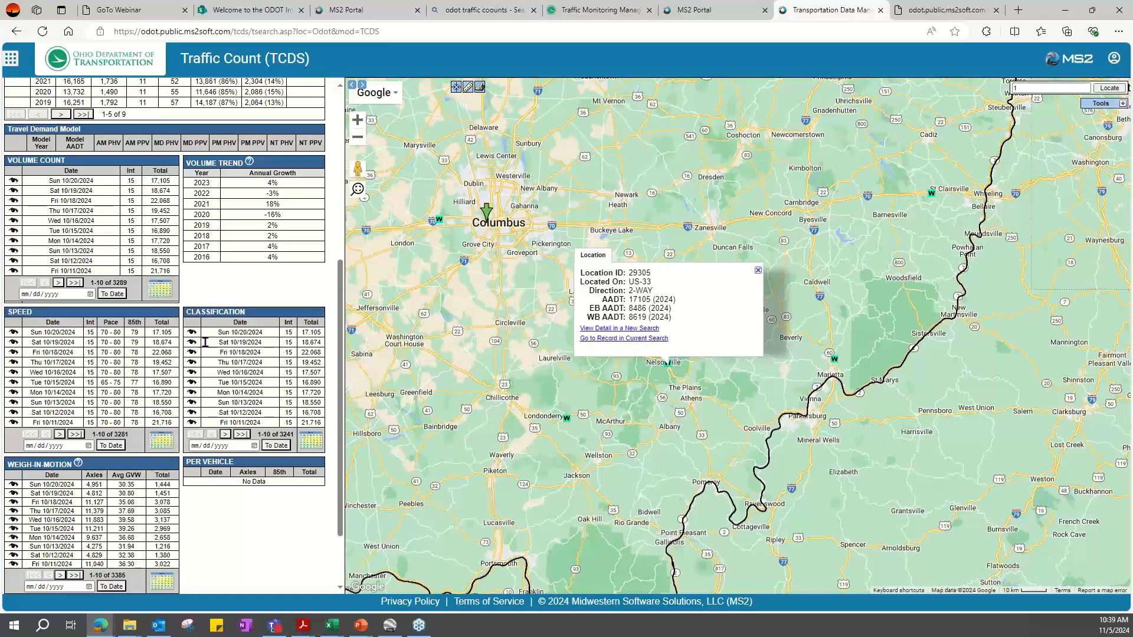
{"action": "scroll", "coordinate": [239, 551], "scroll_direction": "down", "scroll_amount": 2}
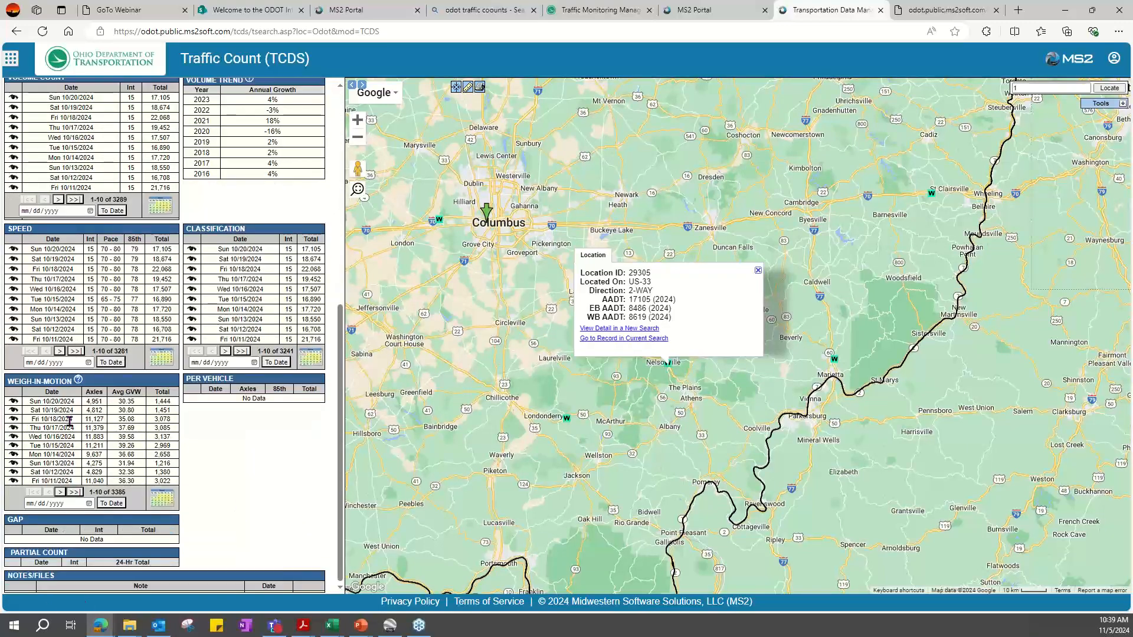
{"action": "left_click", "coordinate": [15, 447]}
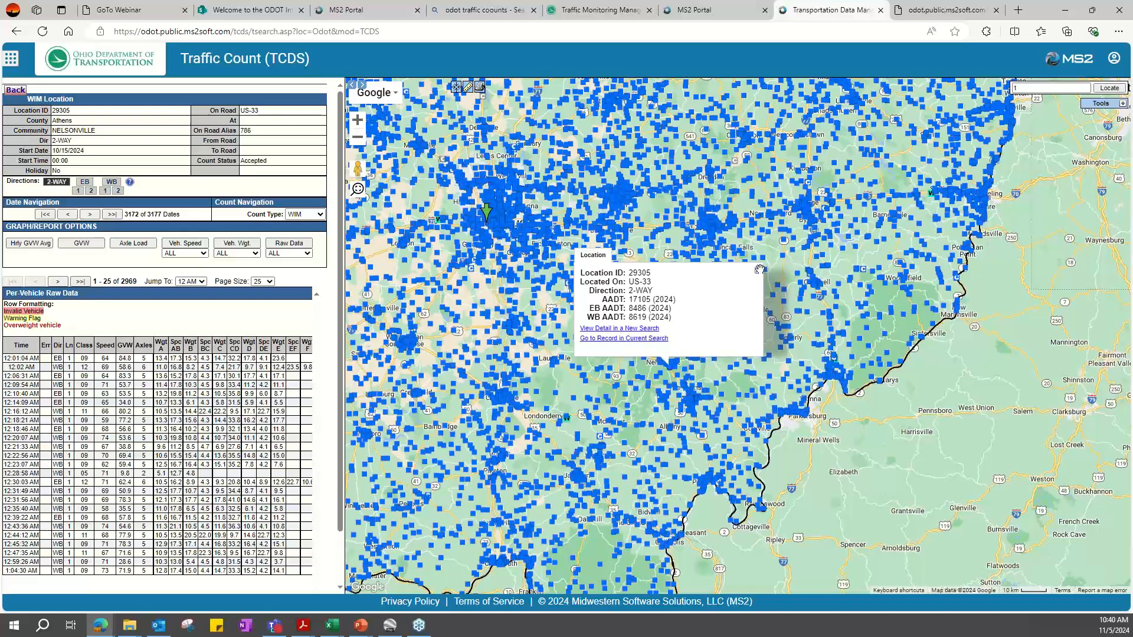
{"action": "left_click", "coordinate": [758, 271]}
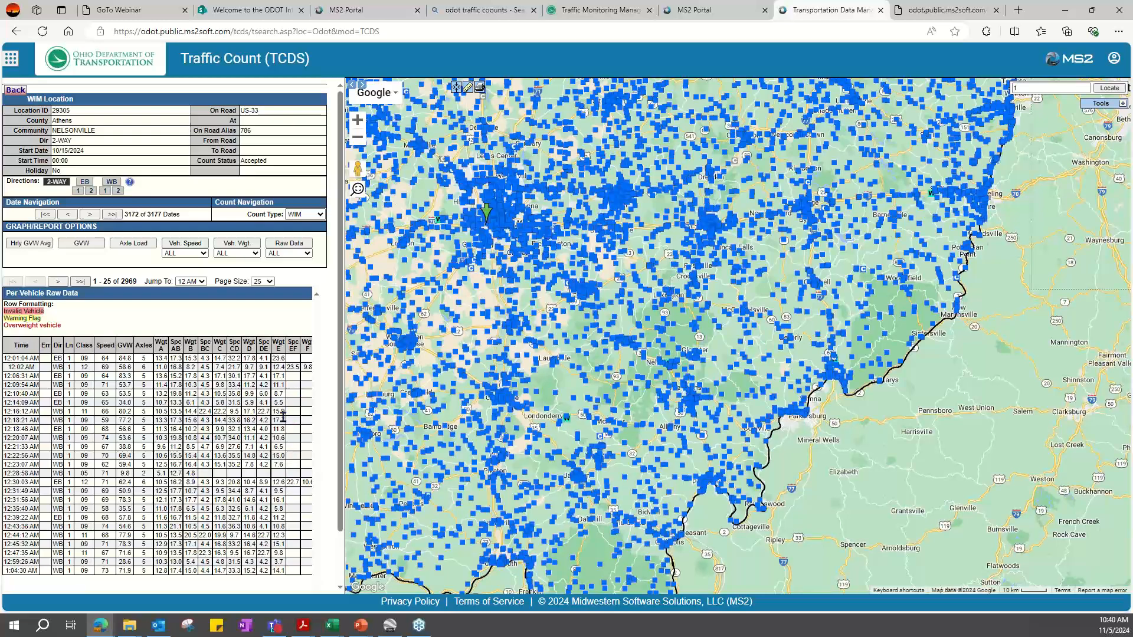
{"action": "scroll", "coordinate": [67, 423], "scroll_direction": "down", "scroll_amount": 2}
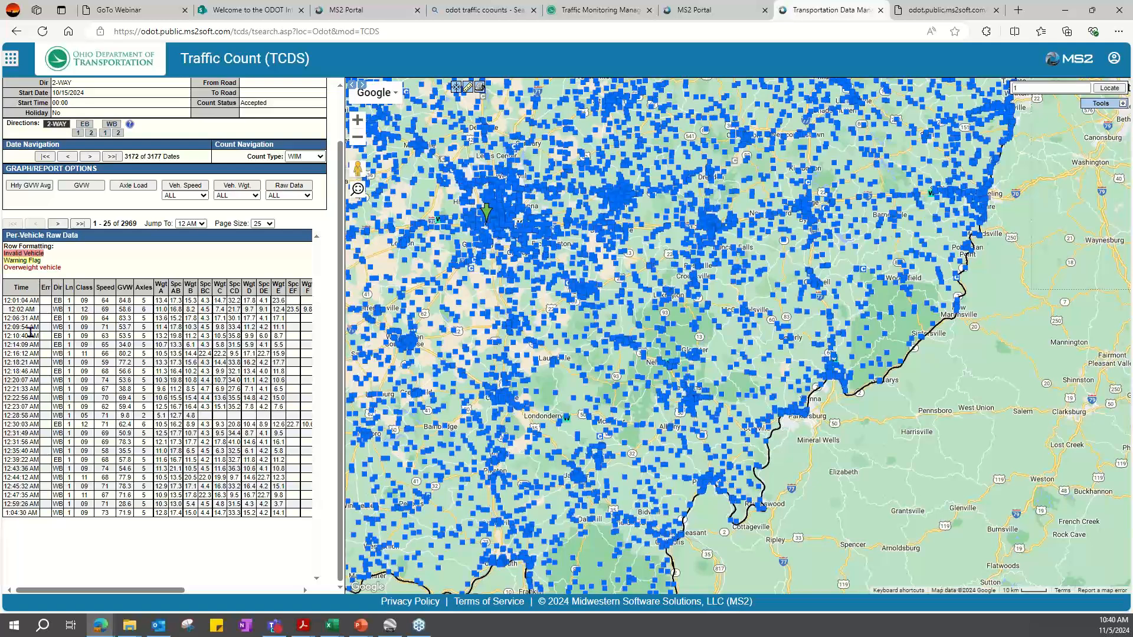
{"action": "scroll", "coordinate": [143, 287], "scroll_direction": "up", "scroll_amount": 2}
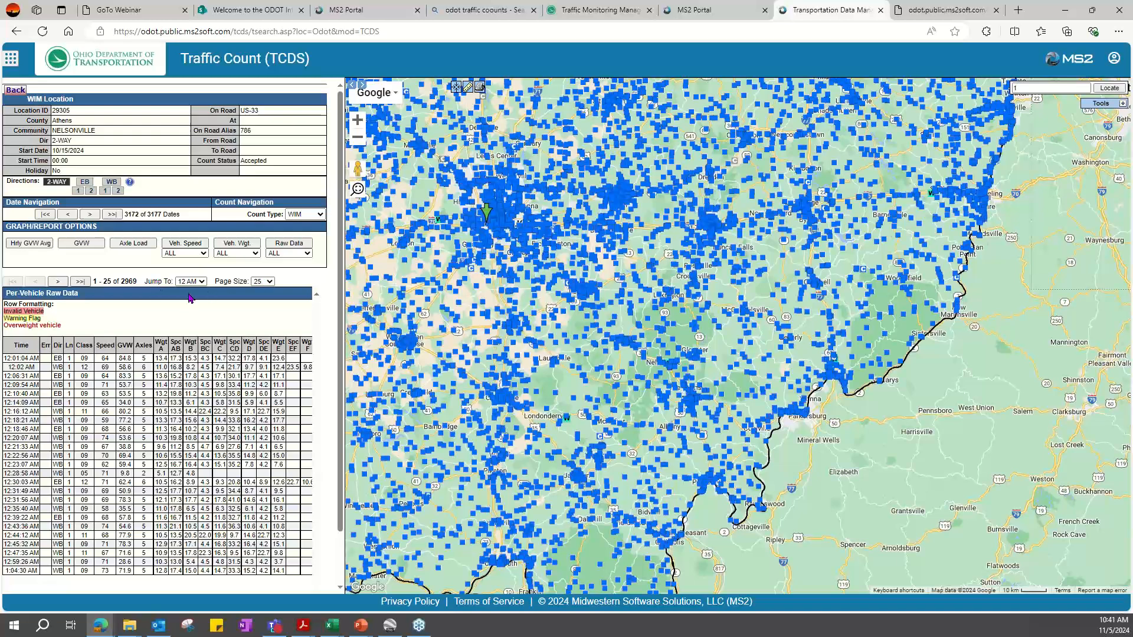
Chart the vehicle speeds for Class 9 and view the class choices for the vehicle weight graph.
{"action": "left_click", "coordinate": [203, 254]}
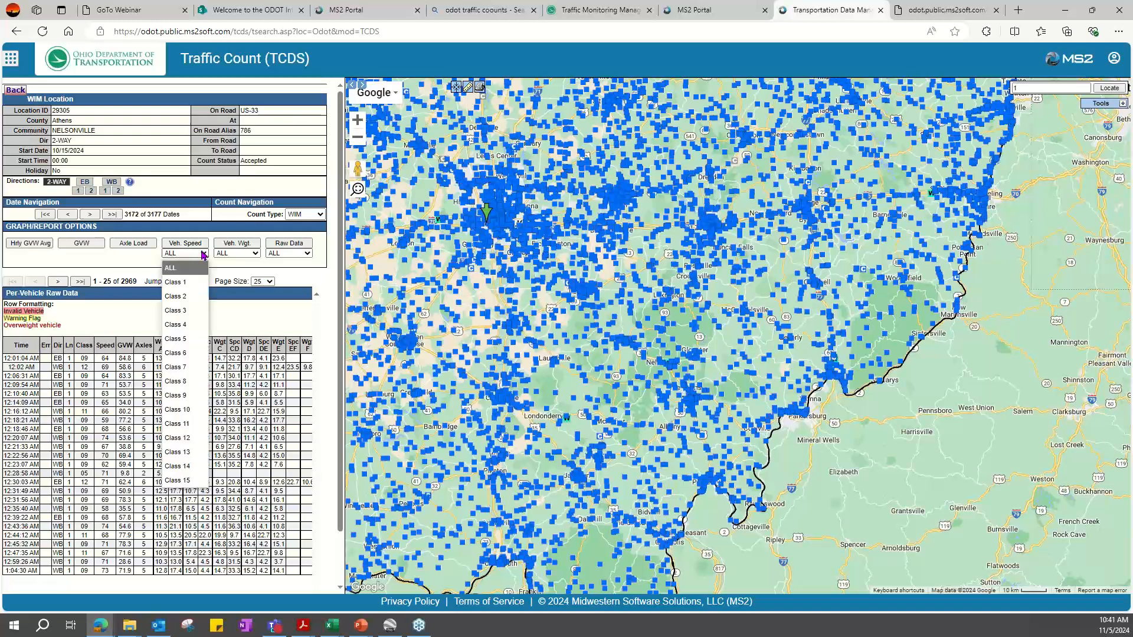
{"action": "left_click", "coordinate": [180, 396]}
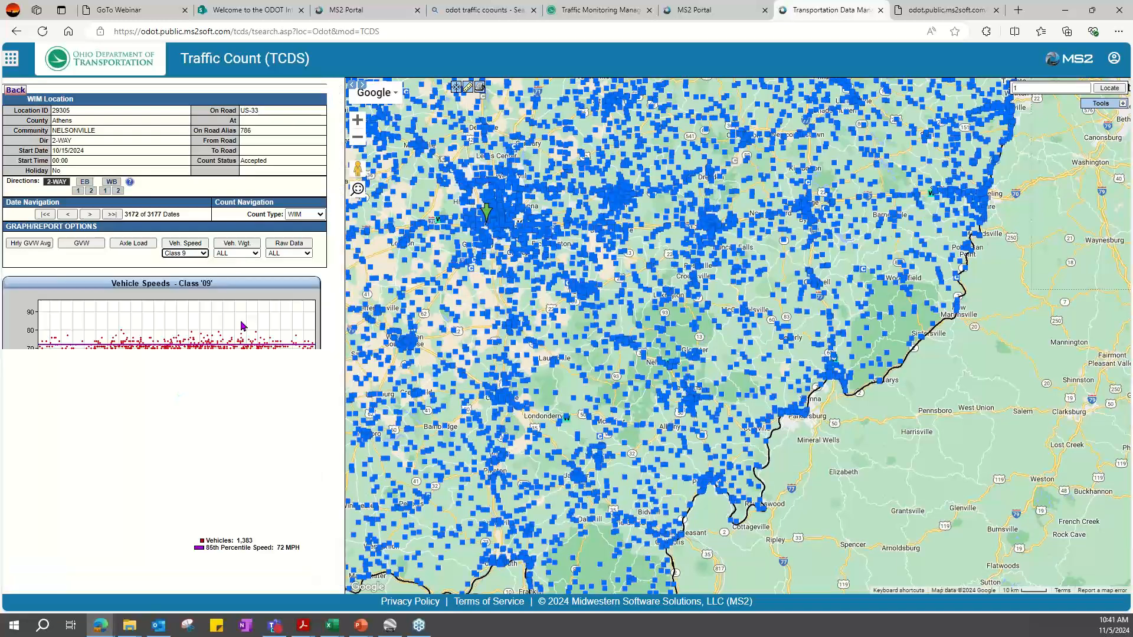
{"action": "left_click", "coordinate": [255, 258]}
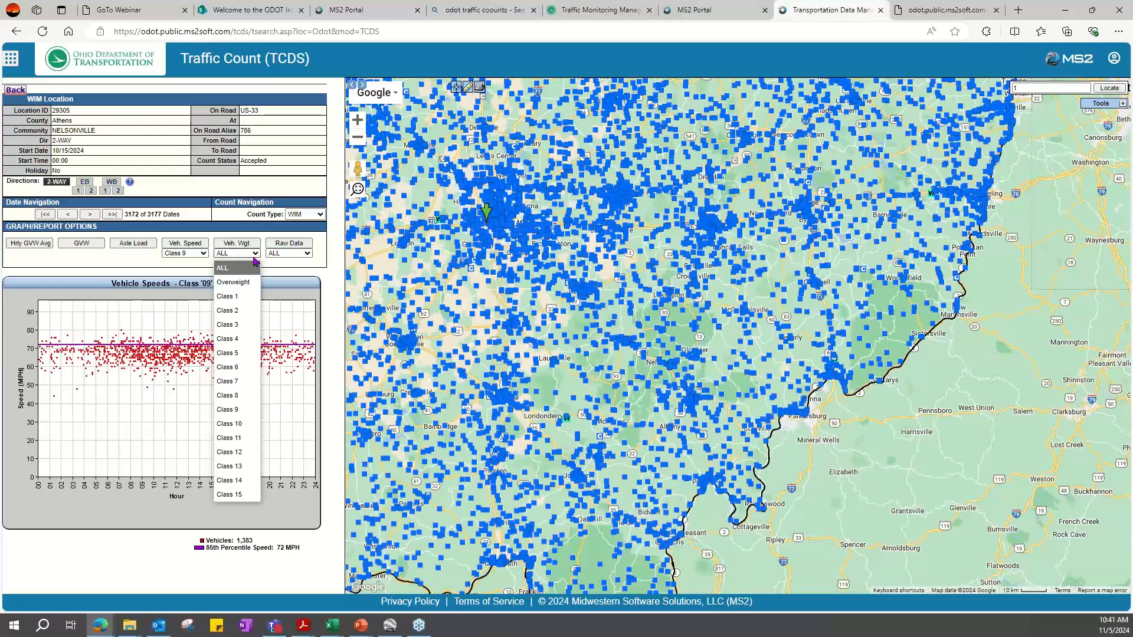
{"action": "left_click", "coordinate": [293, 267]}
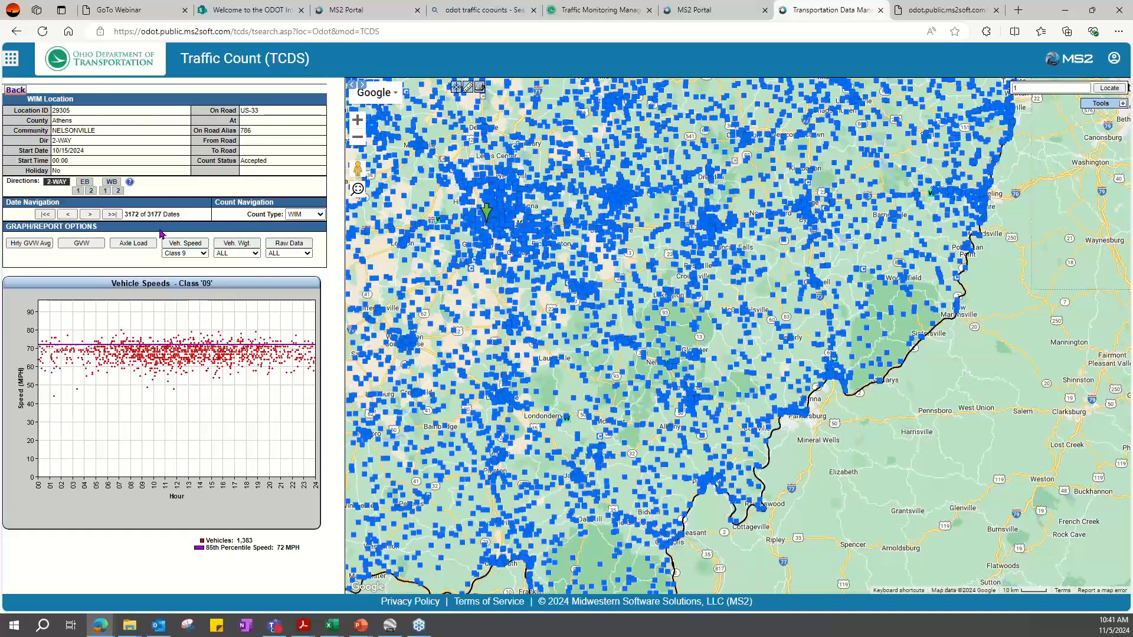
Return to the record of station 29305 and look through its count data and additional location details.
{"action": "left_click", "coordinate": [15, 91]}
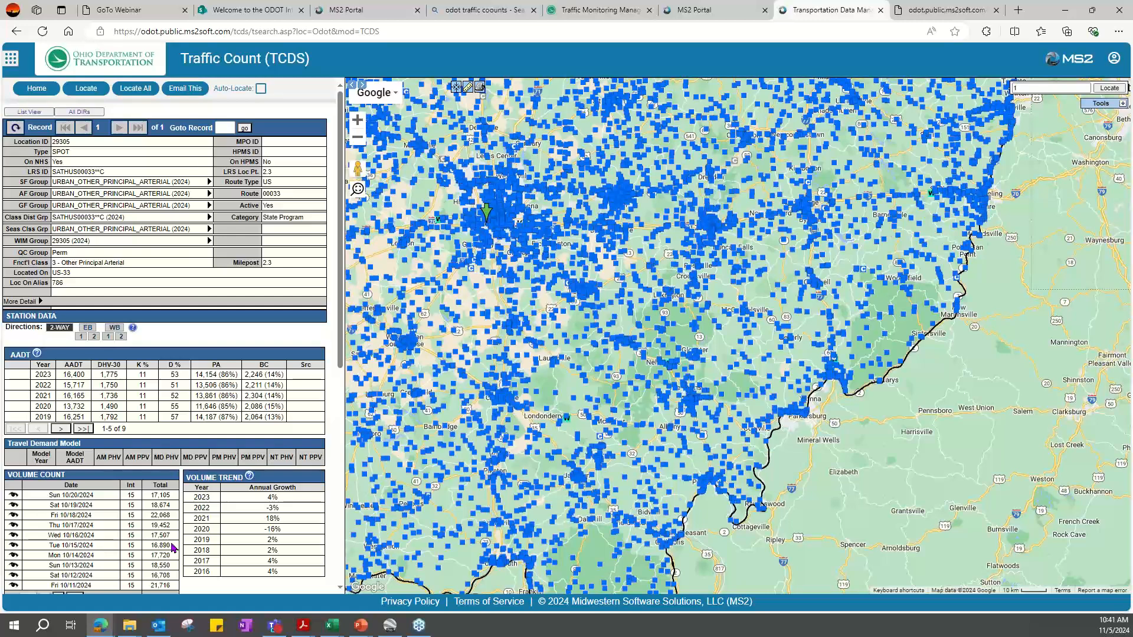
{"action": "scroll", "coordinate": [314, 495], "scroll_direction": "down", "scroll_amount": 5}
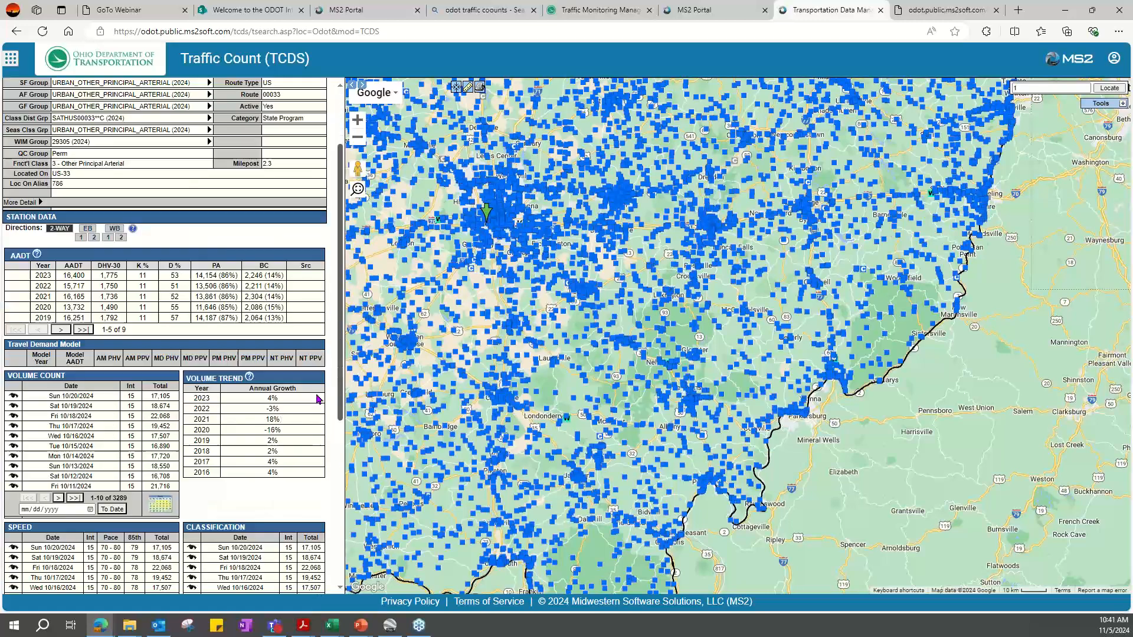
{"action": "scroll", "coordinate": [314, 495], "scroll_direction": "down", "scroll_amount": 2}
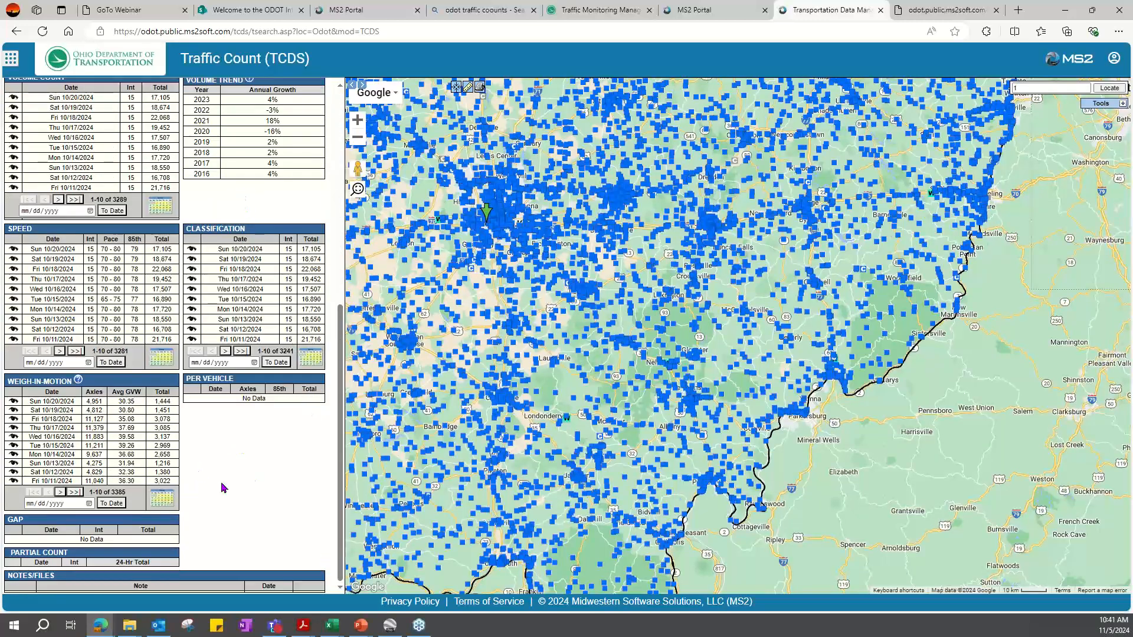
{"action": "scroll", "coordinate": [223, 487], "scroll_direction": "up", "scroll_amount": 7}
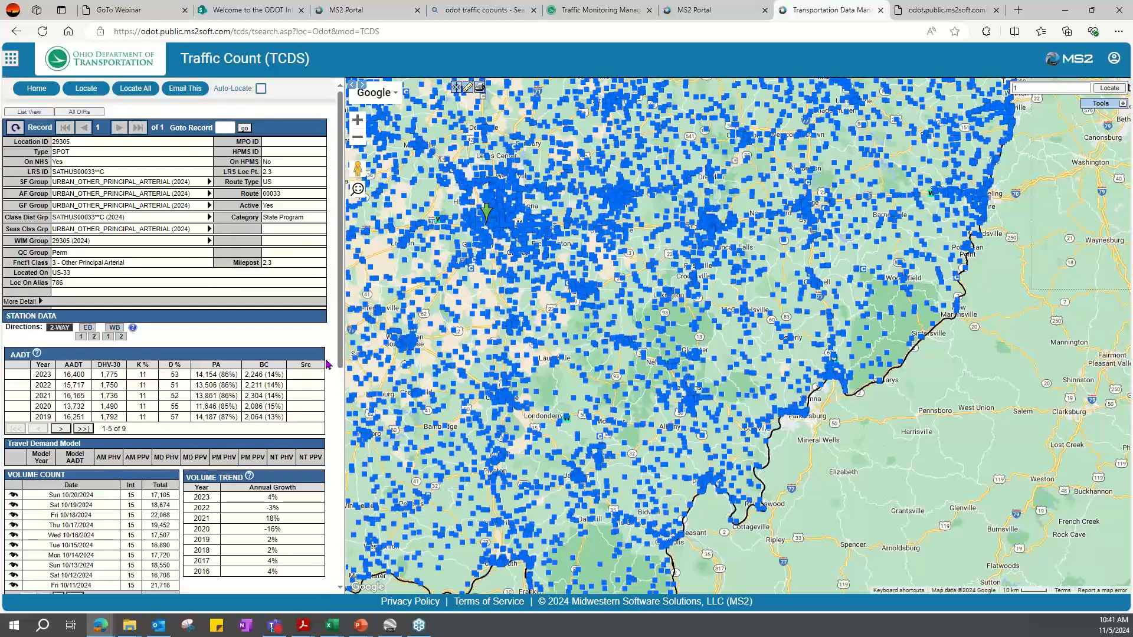
{"action": "left_click", "coordinate": [40, 302]}
{"action": "left_click", "coordinate": [40, 302]}
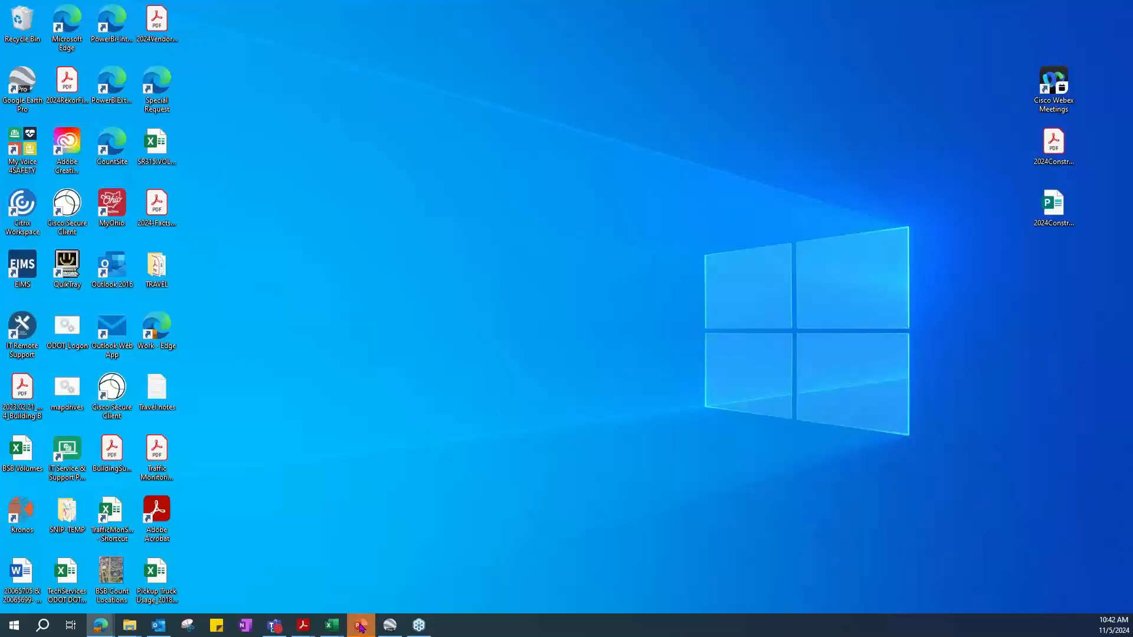
Switch to the PowerPoint presentation 2024.11.05.TM.Howto.LTAP.
{"action": "mouse_move", "coordinate": [361, 626]}
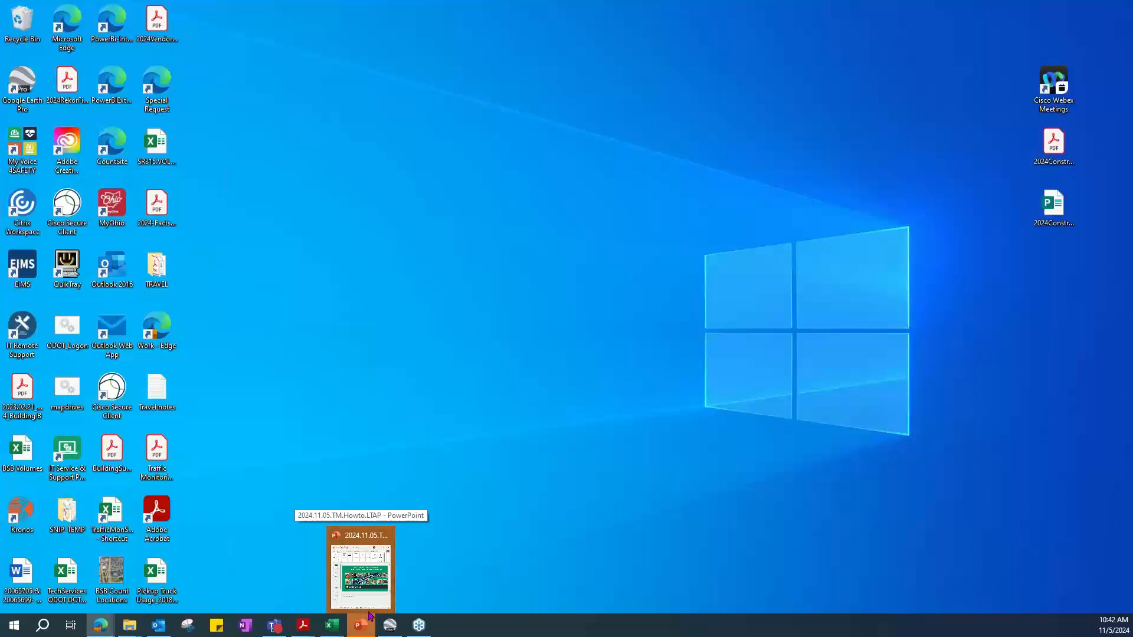